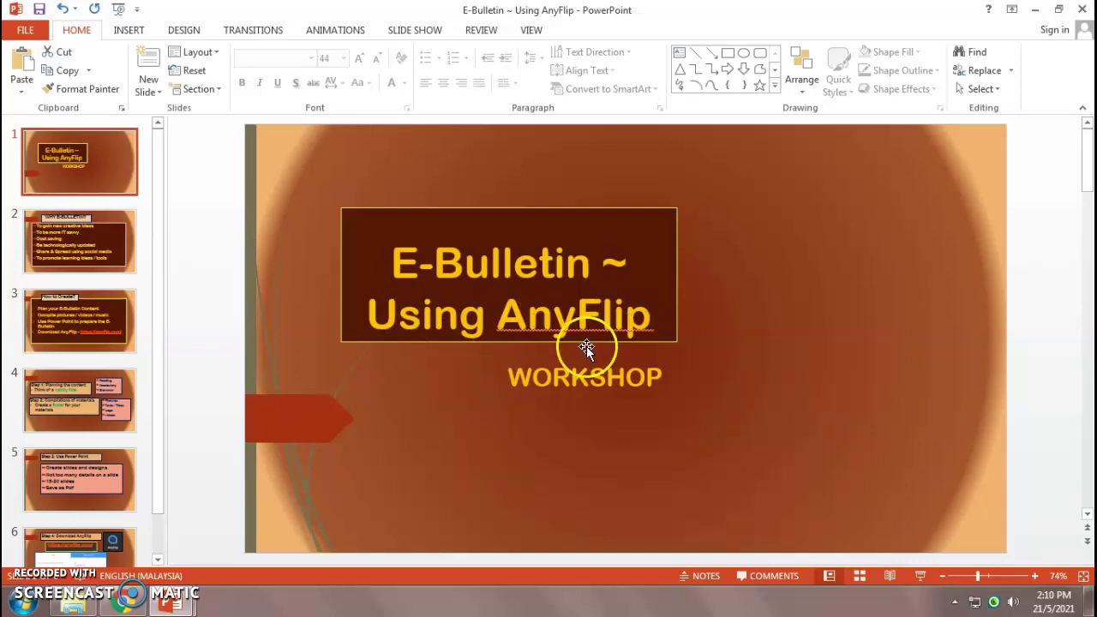
# - Review the workshop slides on how to create an e-bulletin and download AnyFlip, and glance at the KIRAN SCHOOL 2021 folder
pyautogui.click(79, 329)
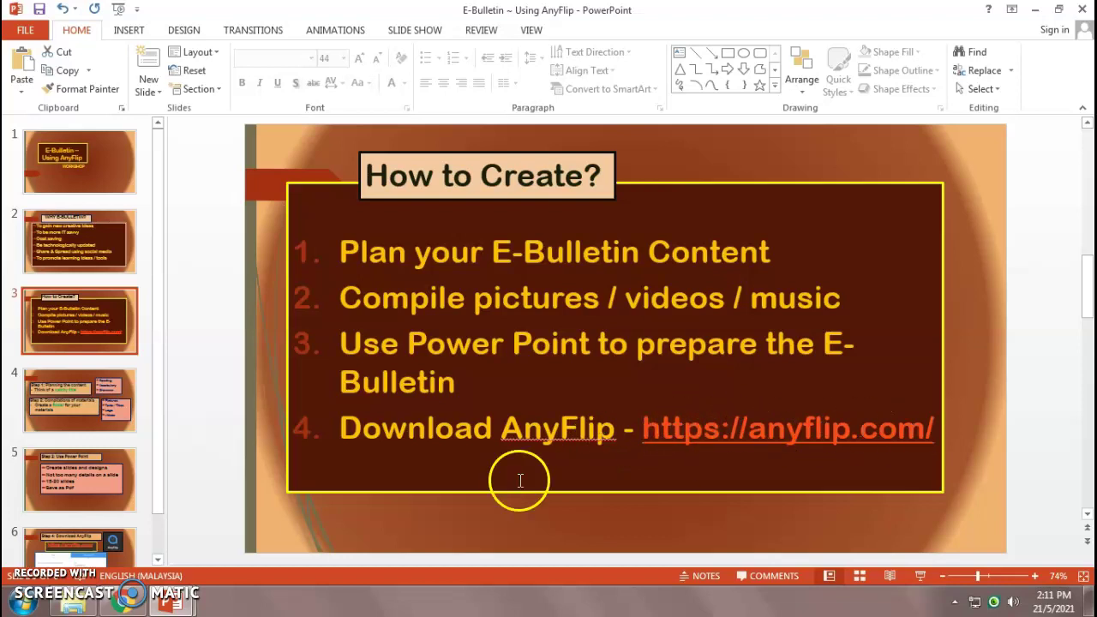
pyautogui.click(108, 551)
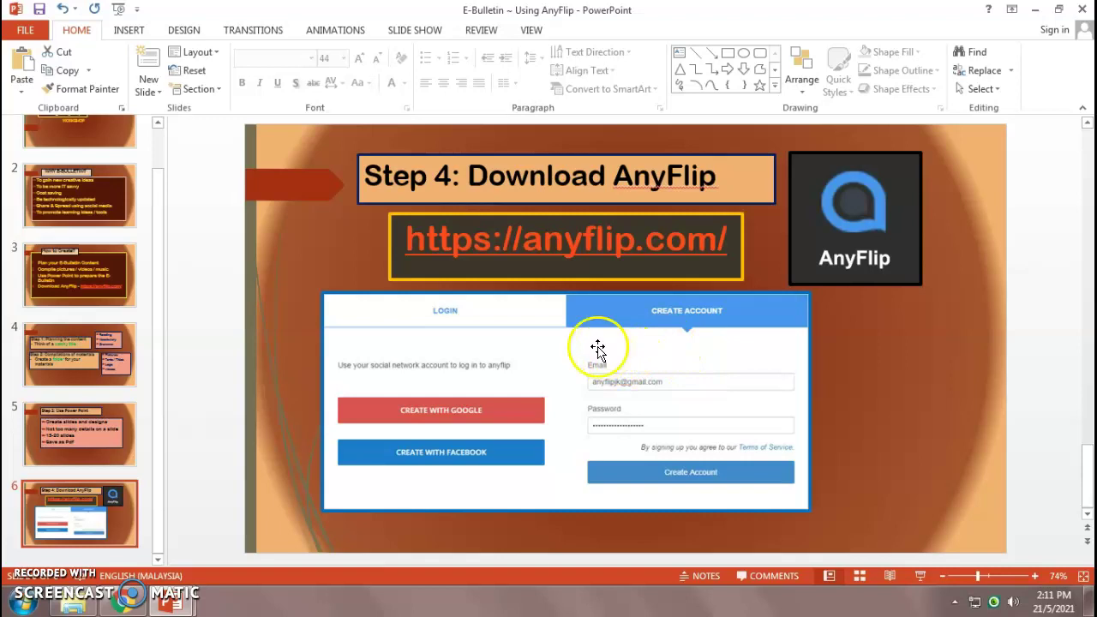
pyautogui.moveTo(175, 605)
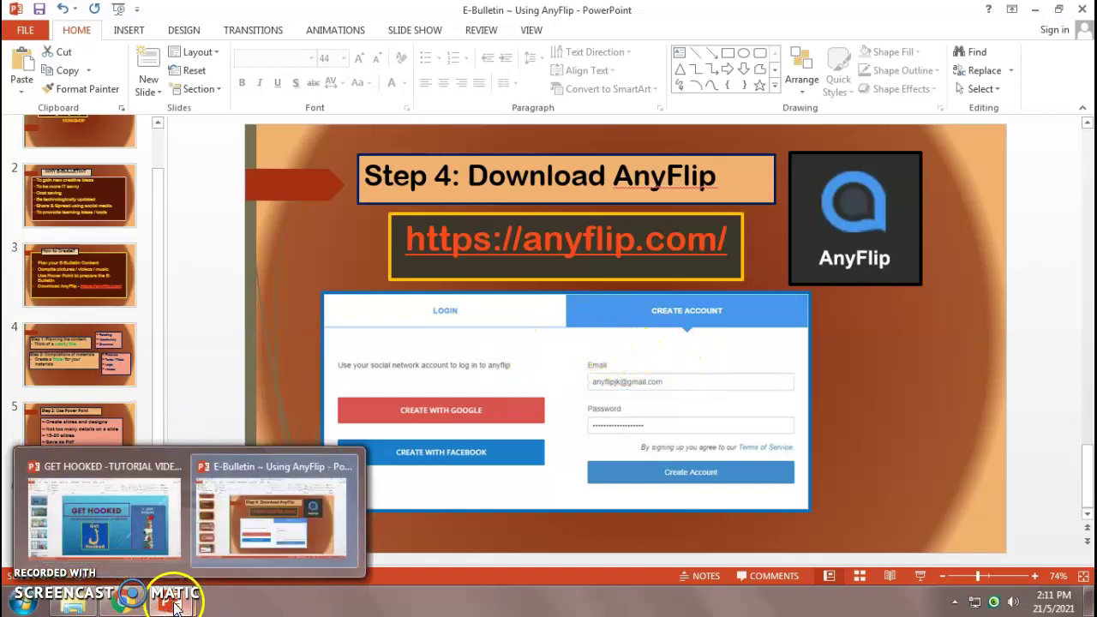
pyautogui.click(73, 605)
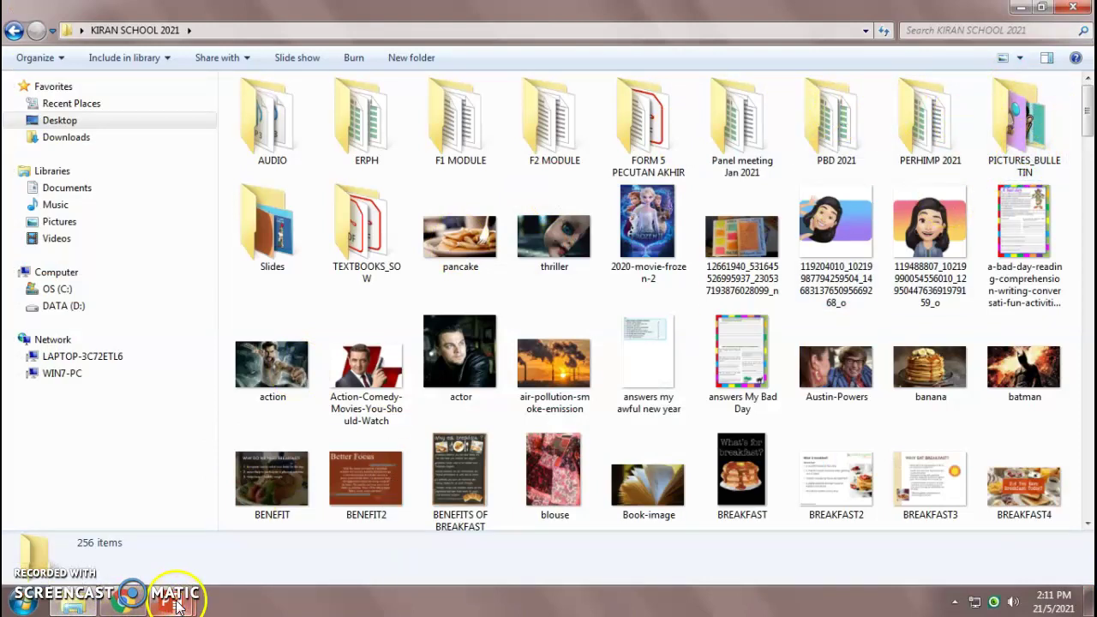
pyautogui.moveTo(176, 604)
pyautogui.click(329, 506)
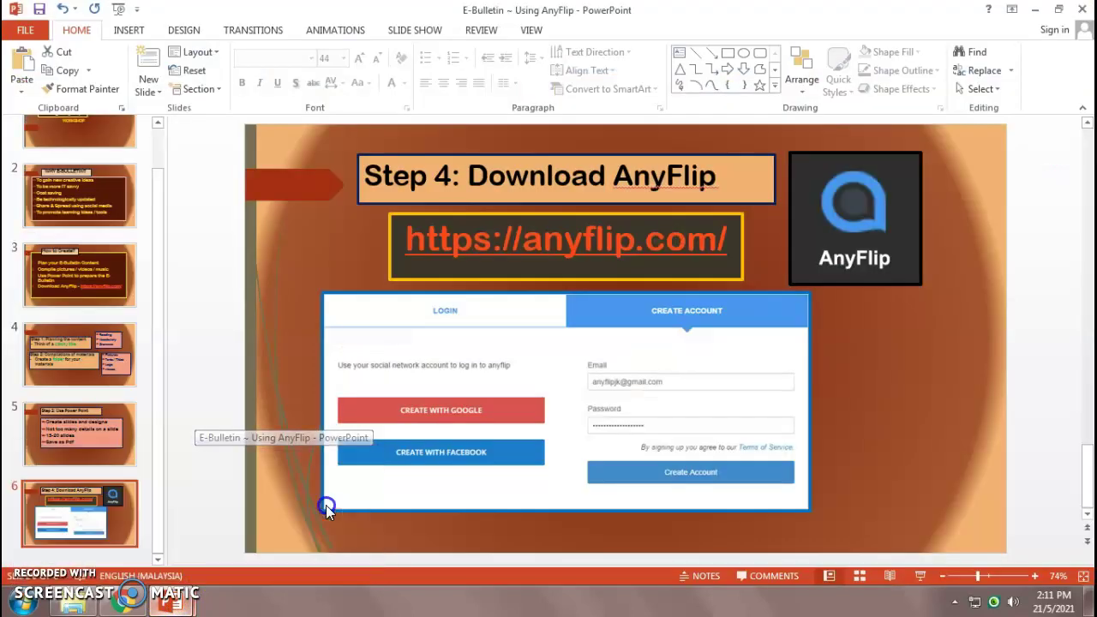
# - Create a new presentation from the Wisp theme in its default colour variant
pyautogui.click(38, 20)
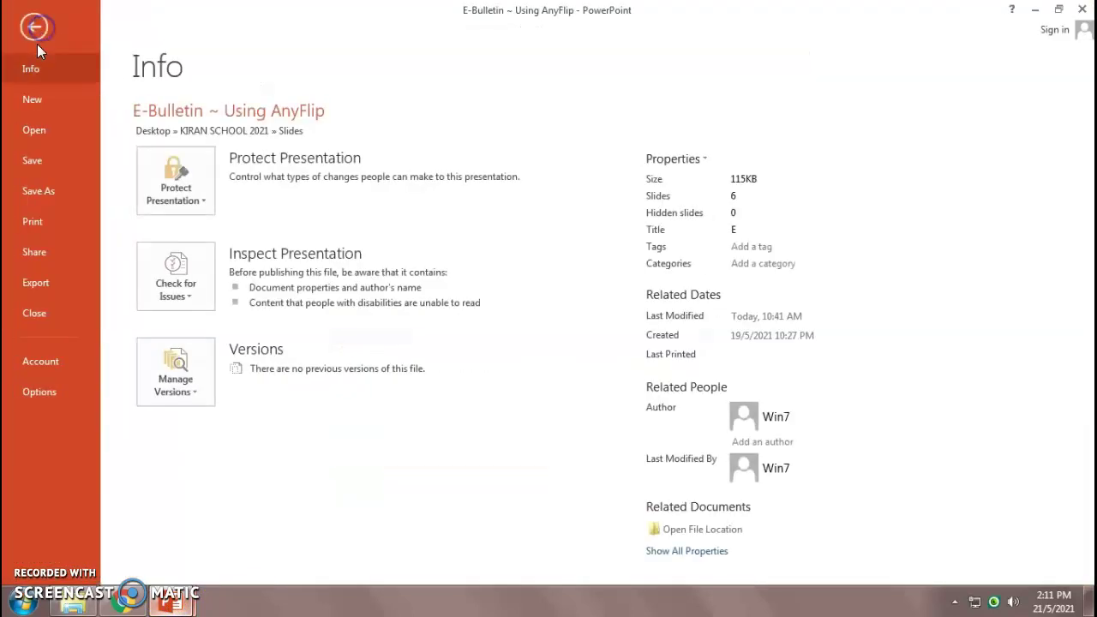
pyautogui.click(33, 101)
pyautogui.click(587, 218)
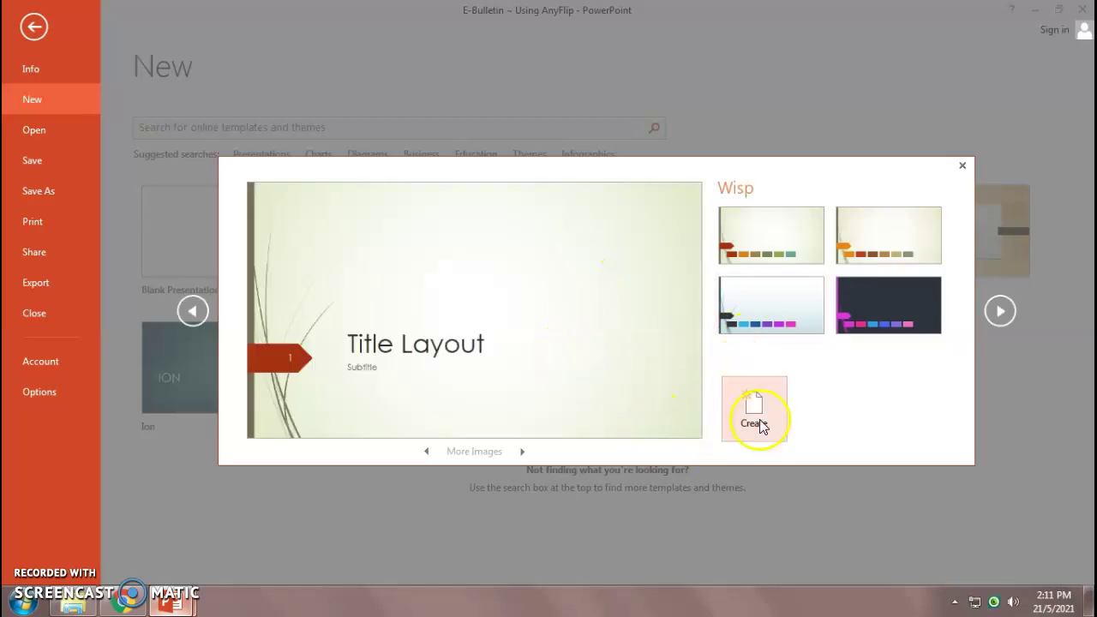
pyautogui.click(756, 420)
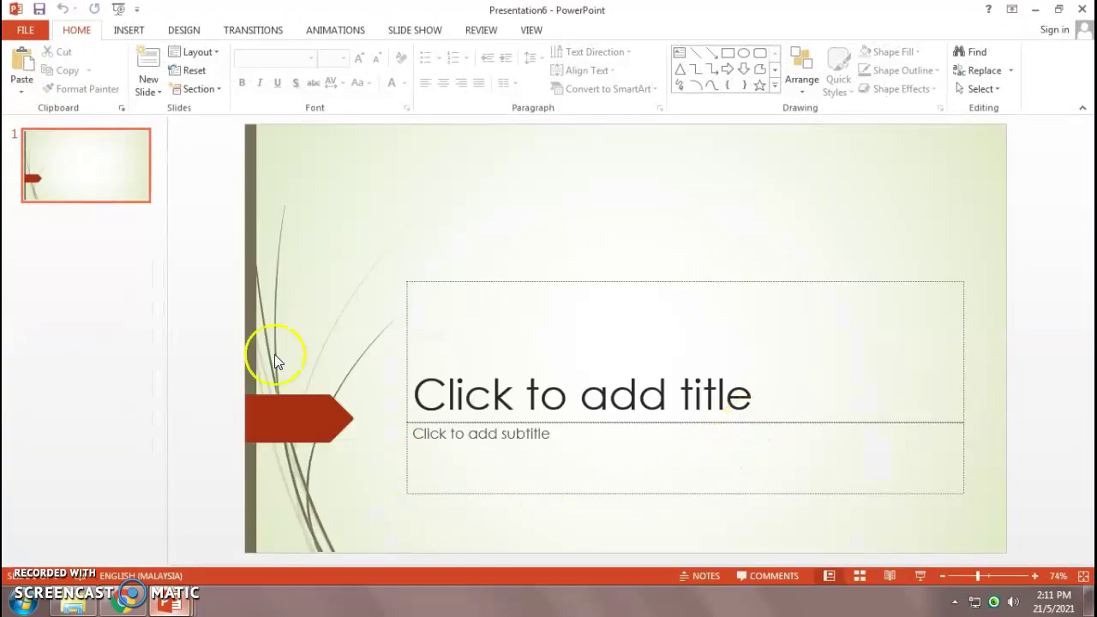
# - Move the title placeholder up and to the left on the slide and enter the title "GET HOOKED!"
pyautogui.click(534, 285)
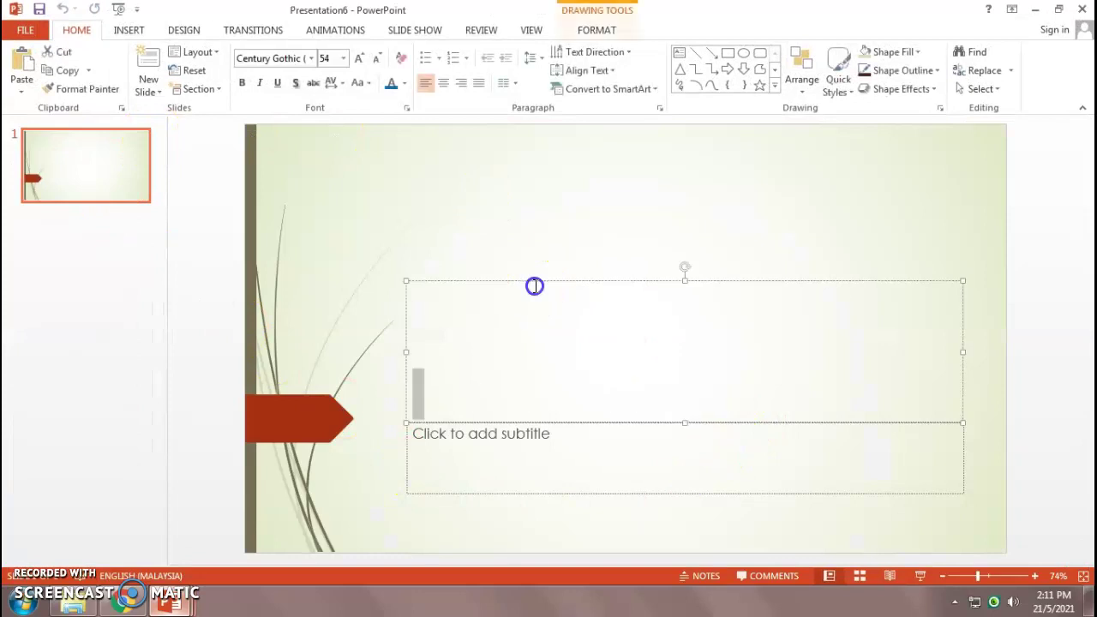
pyautogui.moveTo(522, 284); pyautogui.dragTo(444, 203)
pyautogui.click(391, 329)
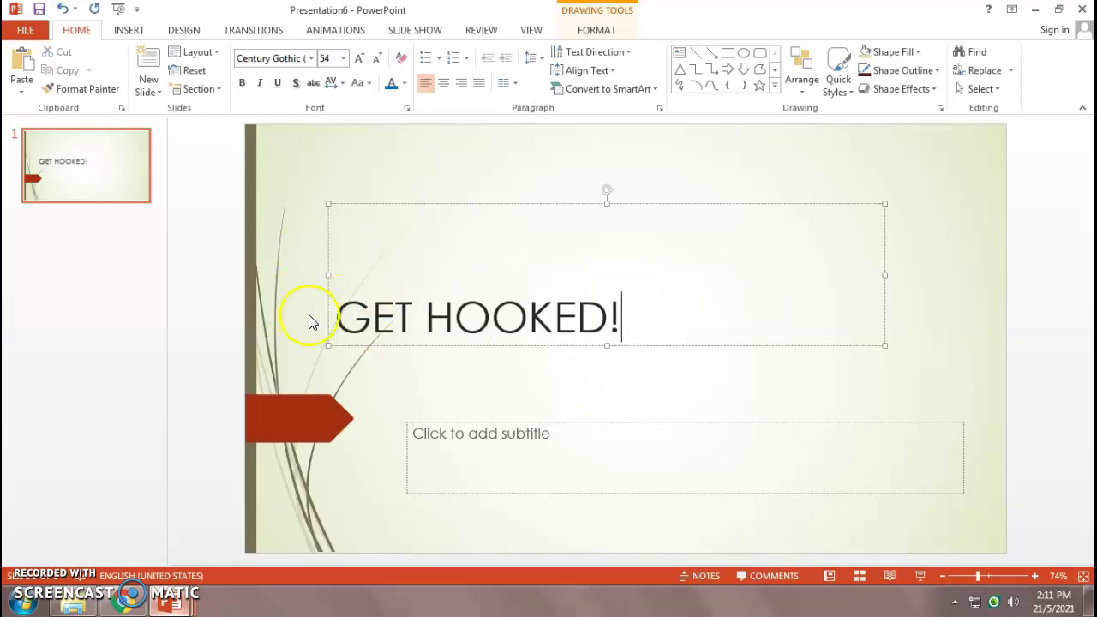
# - Format the title text in blue Arial Rounded MT Bold at size 66
pyautogui.moveTo(342, 321); pyautogui.dragTo(622, 317)
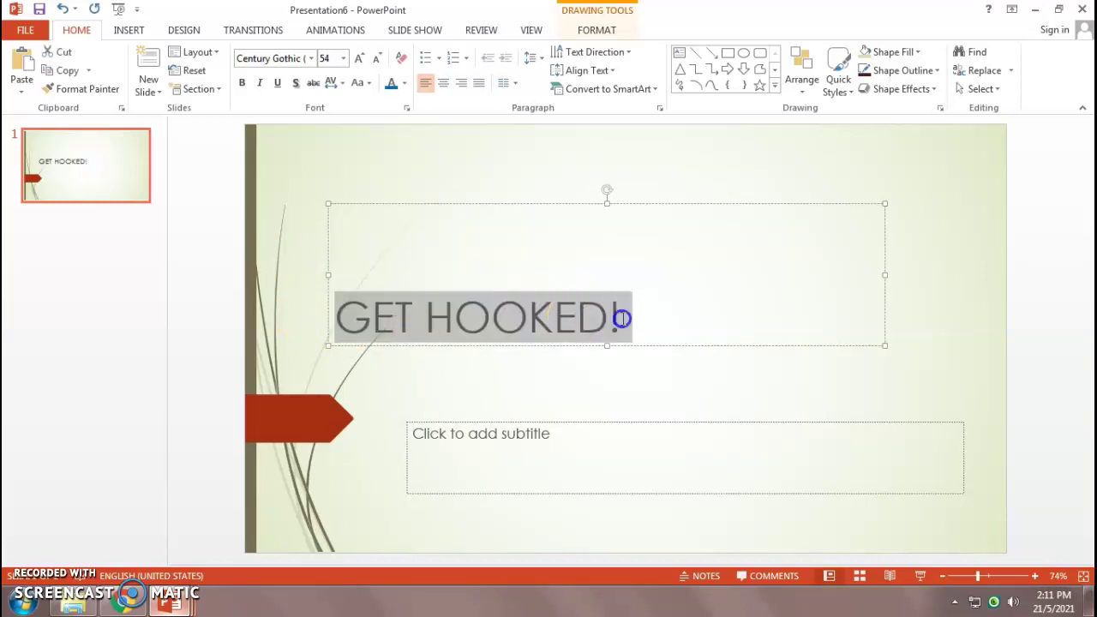
pyautogui.click(391, 85)
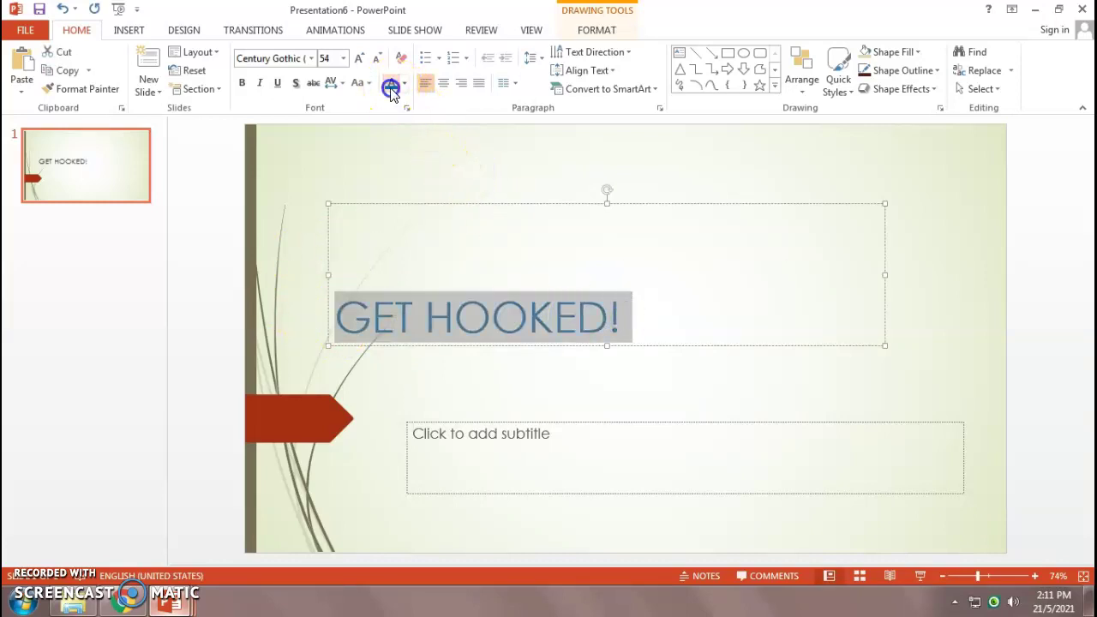
pyautogui.click(311, 58)
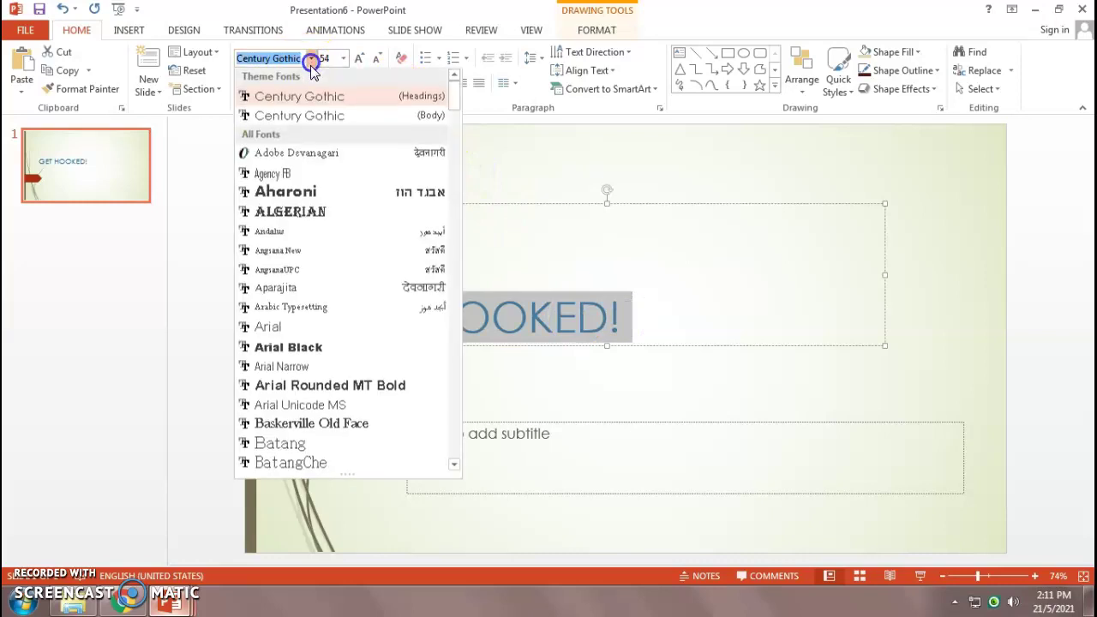
pyautogui.click(299, 390)
pyautogui.click(358, 59)
pyautogui.click(358, 58)
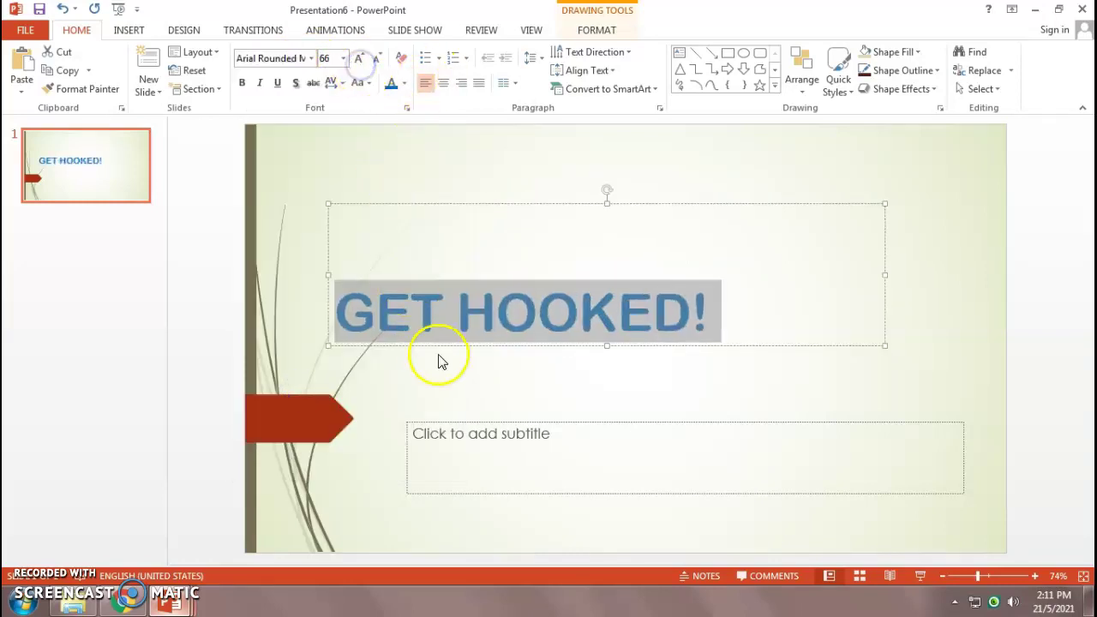
# - Move the subtitle placeholder up to just beneath the title and enter "ENGLISH E-BULLETIN"
pyautogui.click(451, 365)
pyautogui.moveTo(489, 420); pyautogui.dragTo(447, 354)
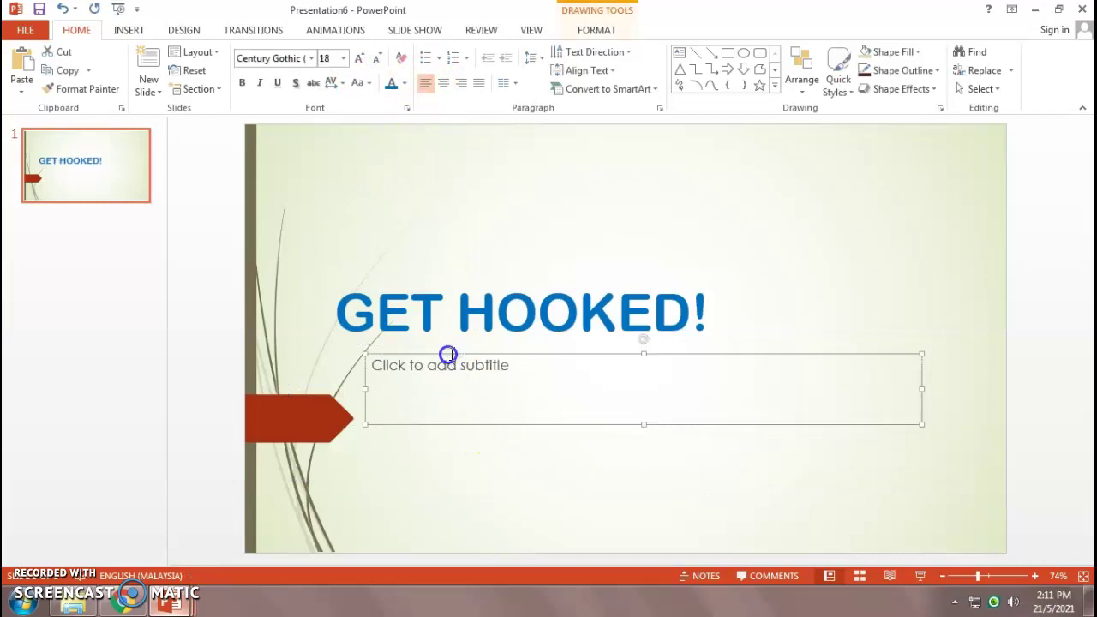
pyautogui.click(427, 369)
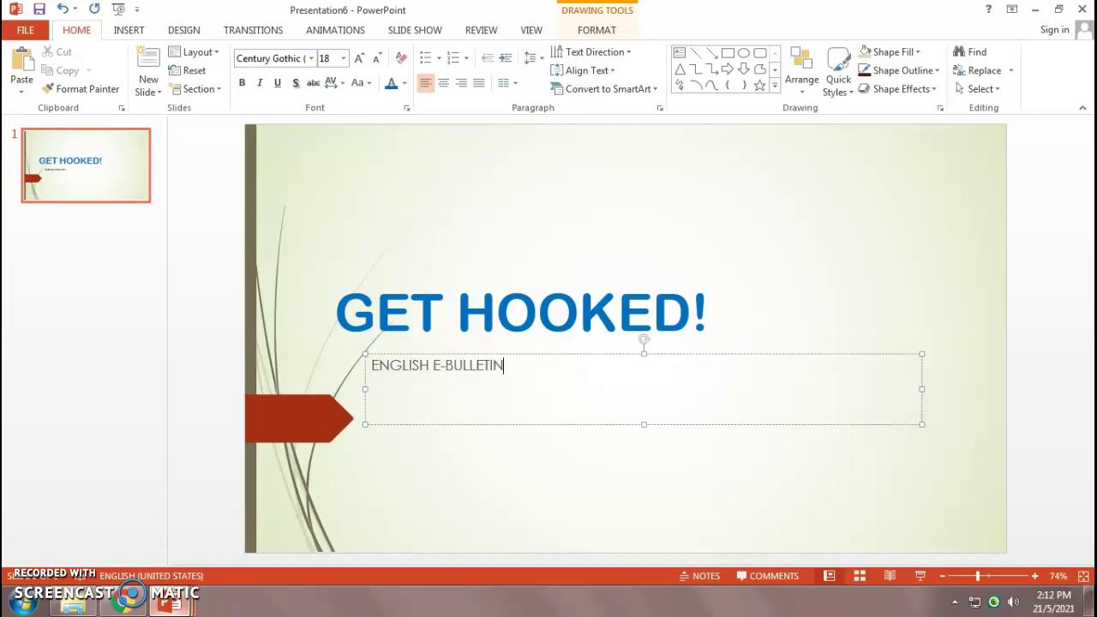
# - Format the subtitle text in bold dark blue Arial Rounded MT Bold at size 32
pyautogui.moveTo(368, 366); pyautogui.dragTo(543, 360)
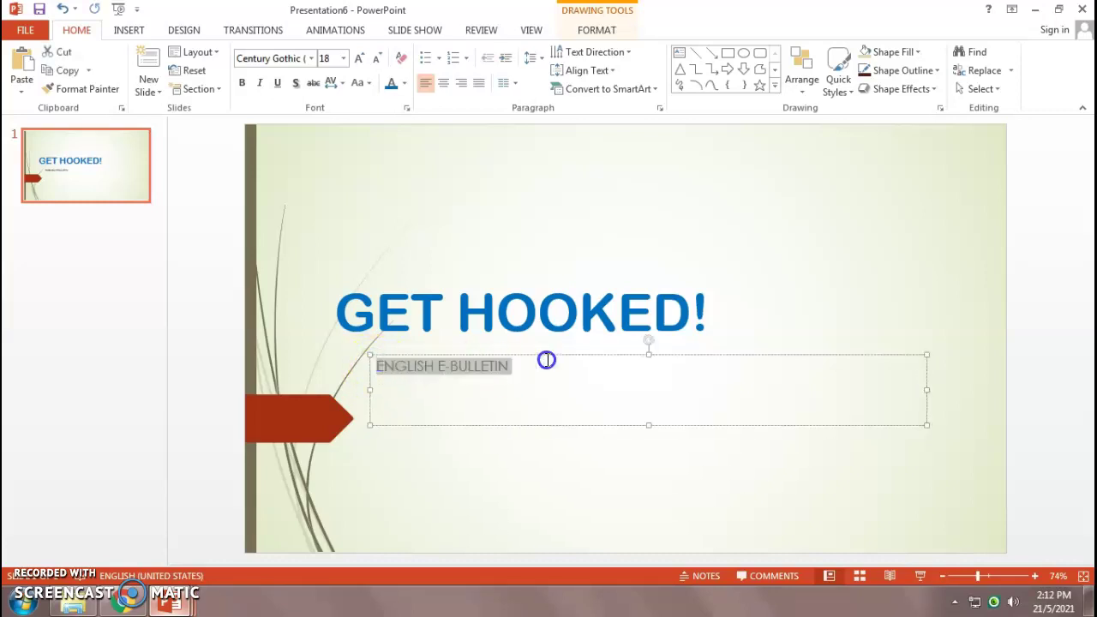
pyautogui.click(407, 84)
pyautogui.click(505, 209)
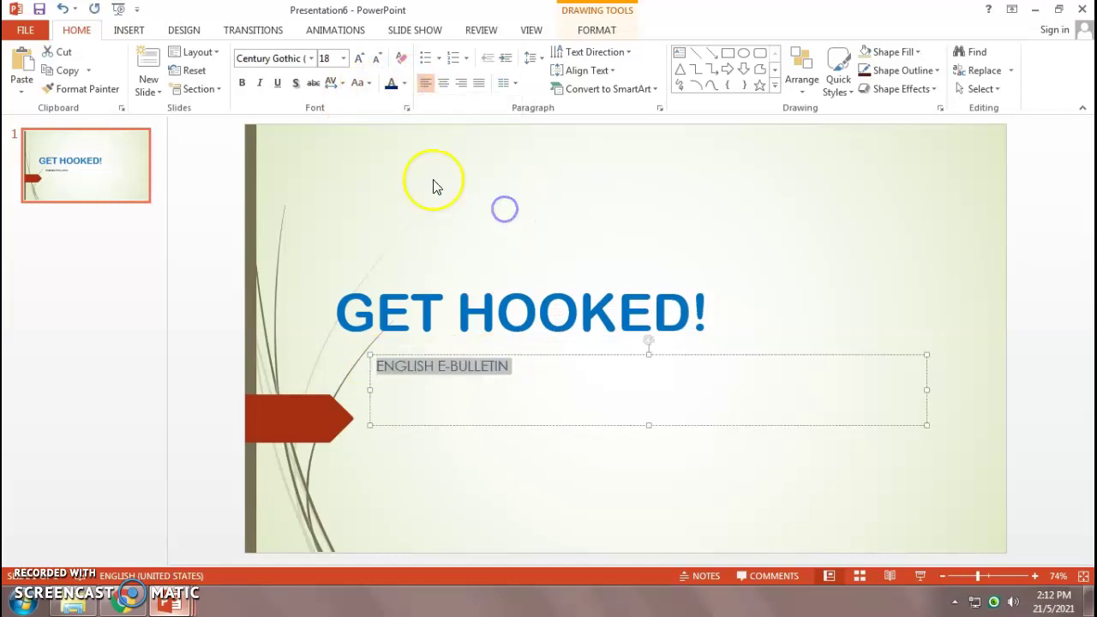
pyautogui.click(242, 83)
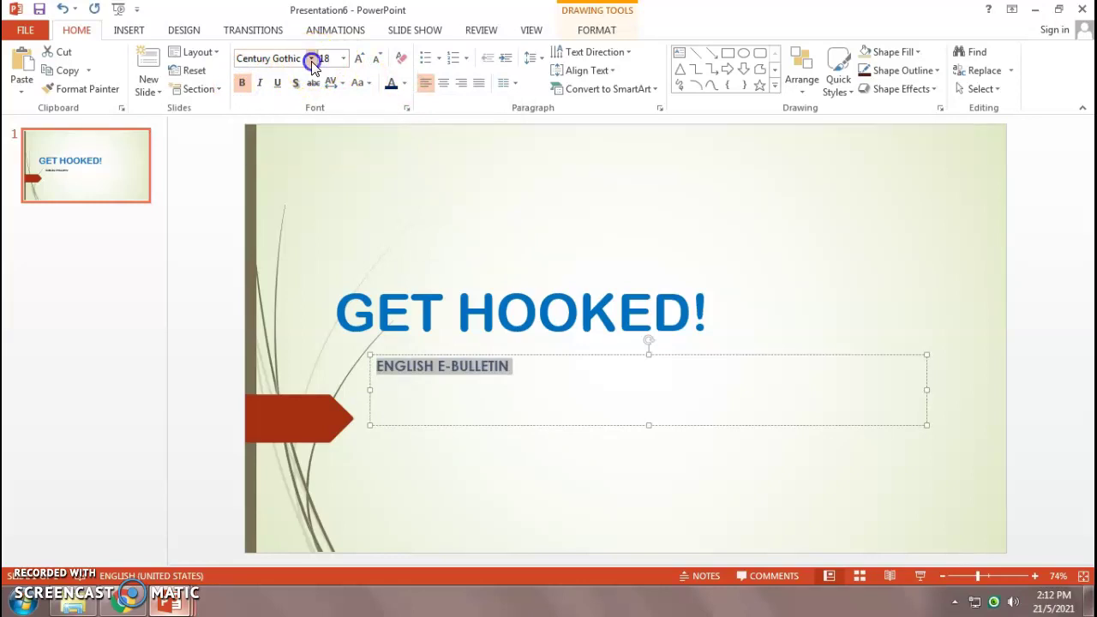
pyautogui.click(311, 59)
pyautogui.click(276, 426)
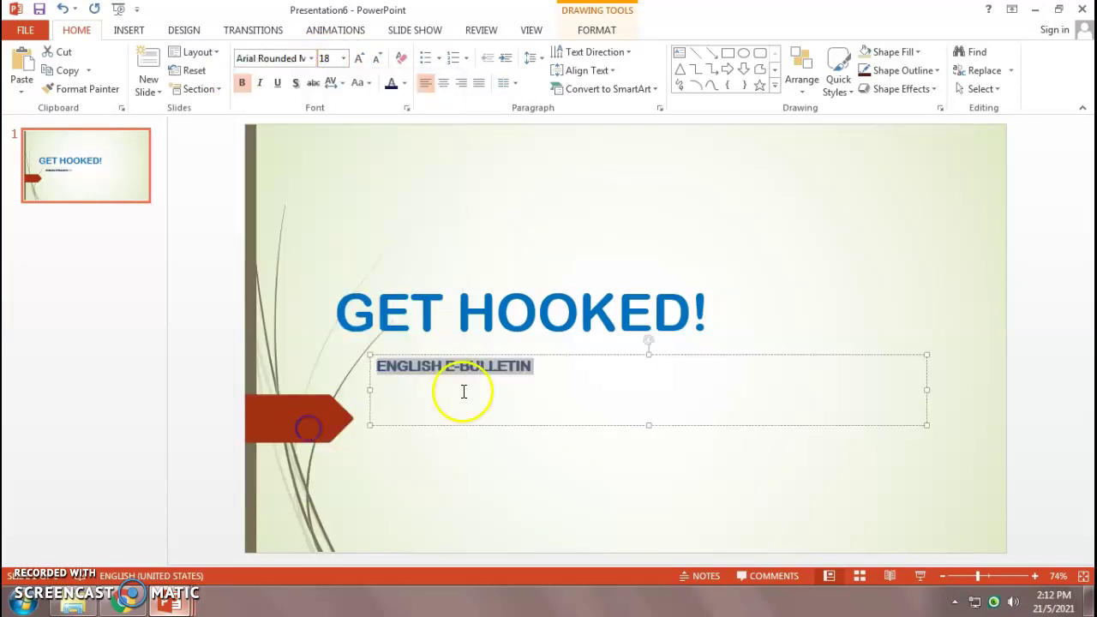
pyautogui.click(358, 57)
pyautogui.click(358, 57)
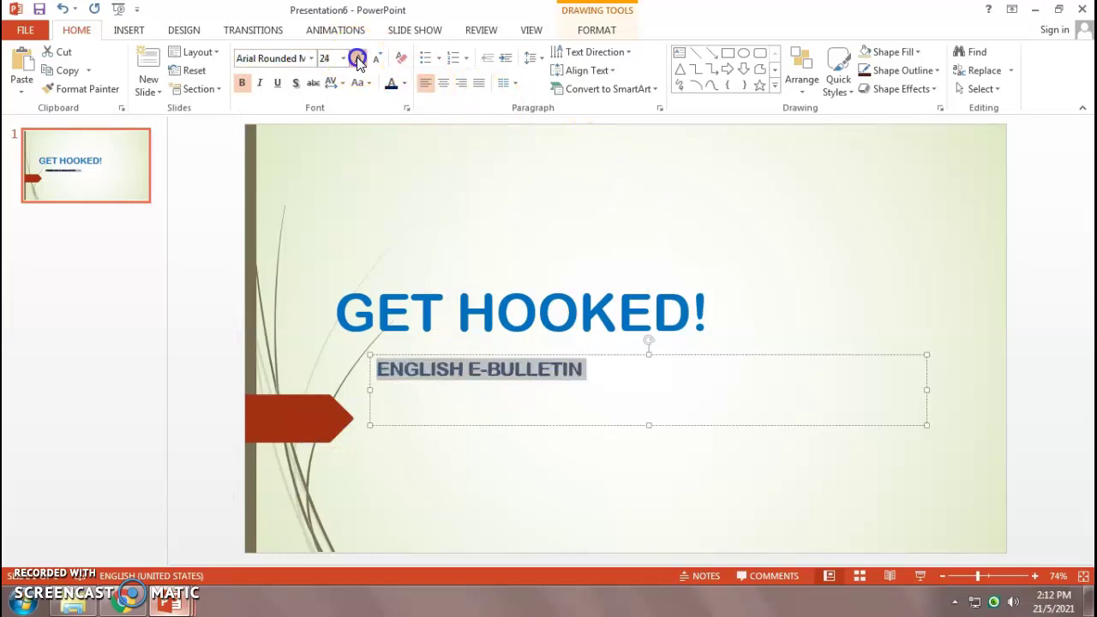
pyautogui.click(358, 57)
pyautogui.click(358, 57)
pyautogui.click(688, 459)
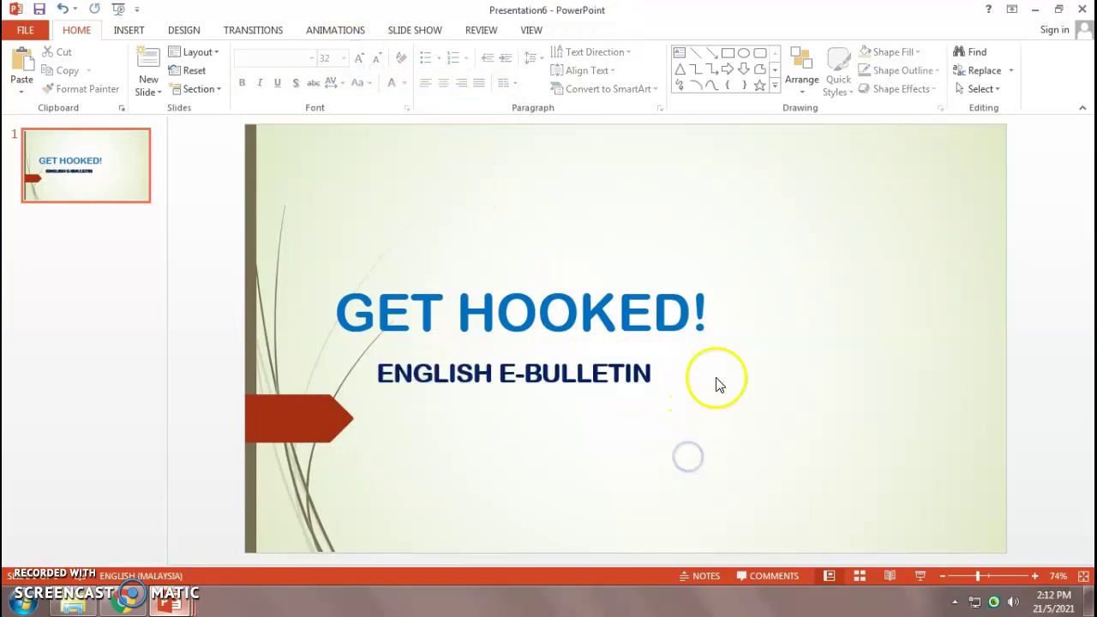
# - Insert the gethookedlogo picture from the PICTURES_BULLETIN folder and fit it beside the title at about 10.1 cm square
pyautogui.click(127, 30)
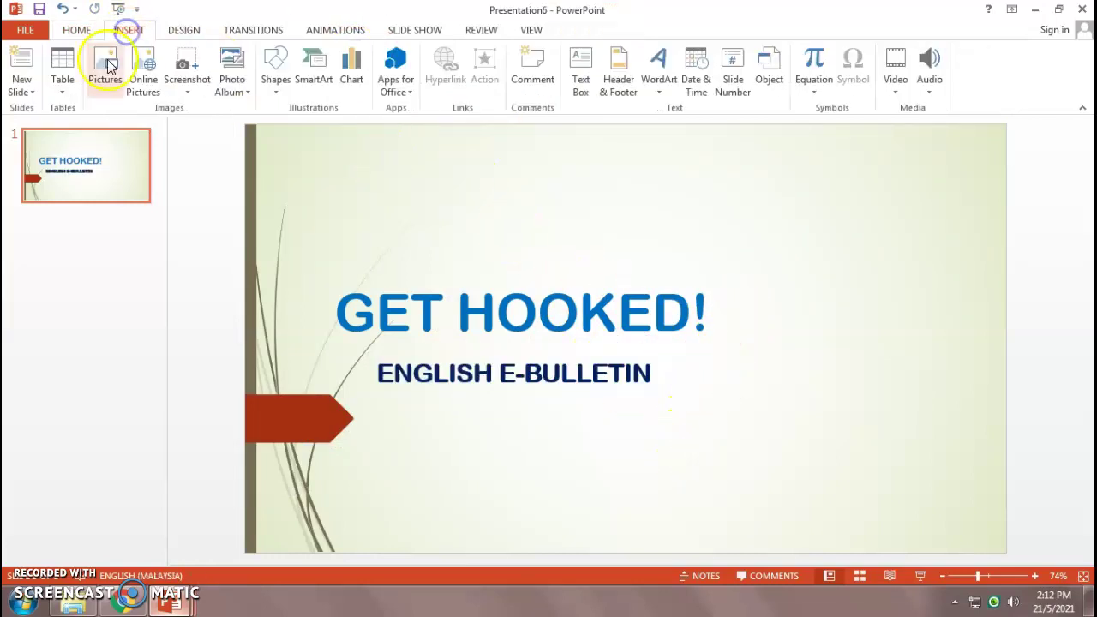
pyautogui.click(108, 66)
pyautogui.click(796, 248)
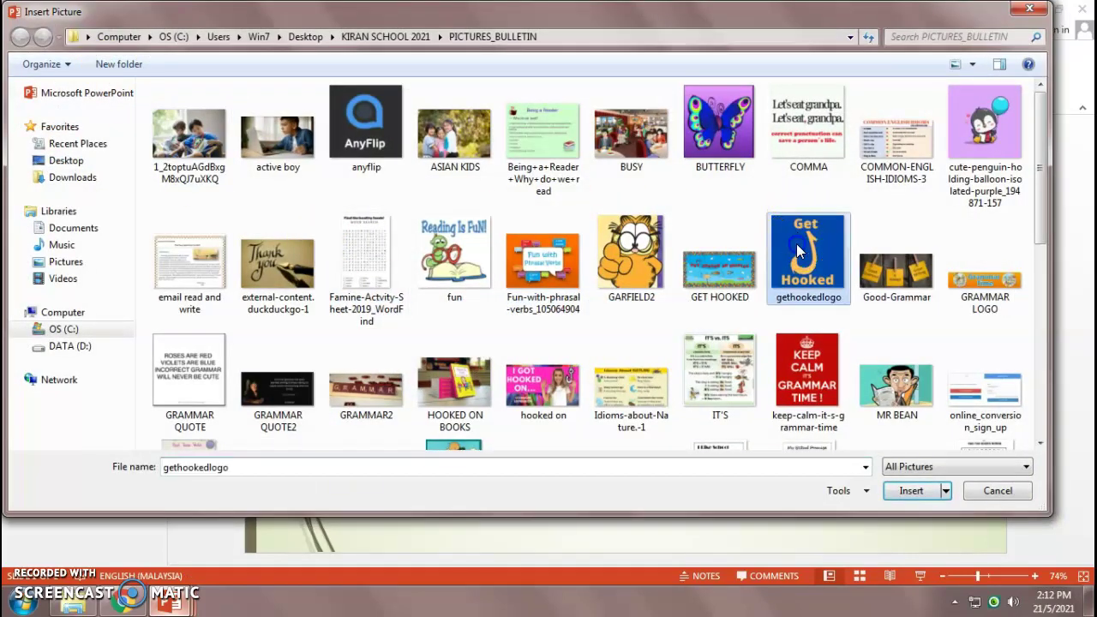
pyautogui.click(926, 502)
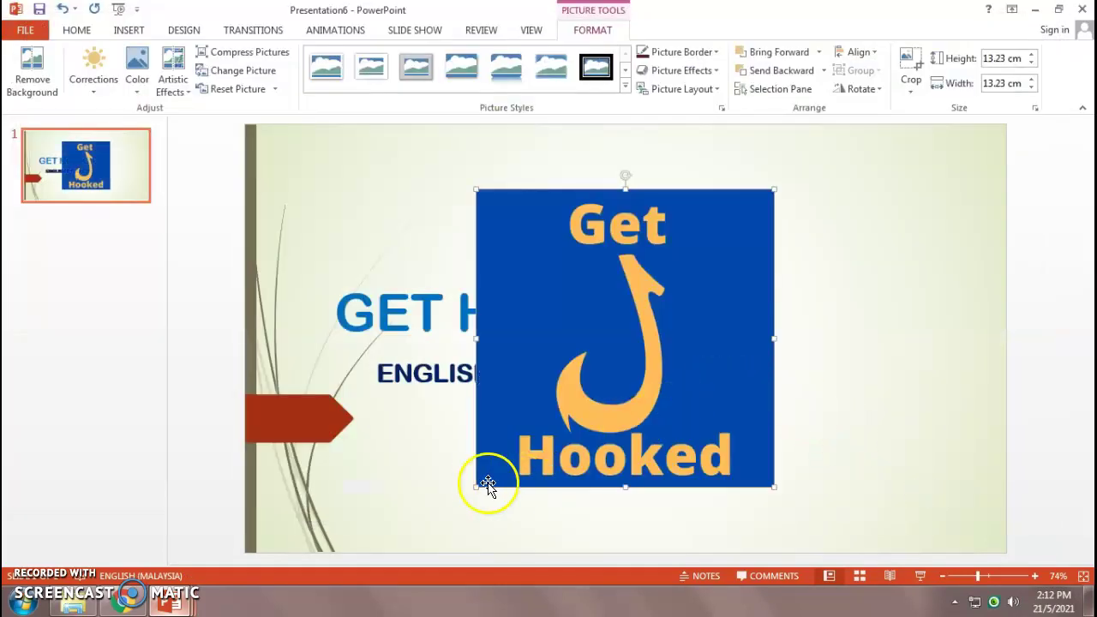
pyautogui.moveTo(477, 489); pyautogui.dragTo(624, 418)
pyautogui.moveTo(671, 375); pyautogui.dragTo(854, 365)
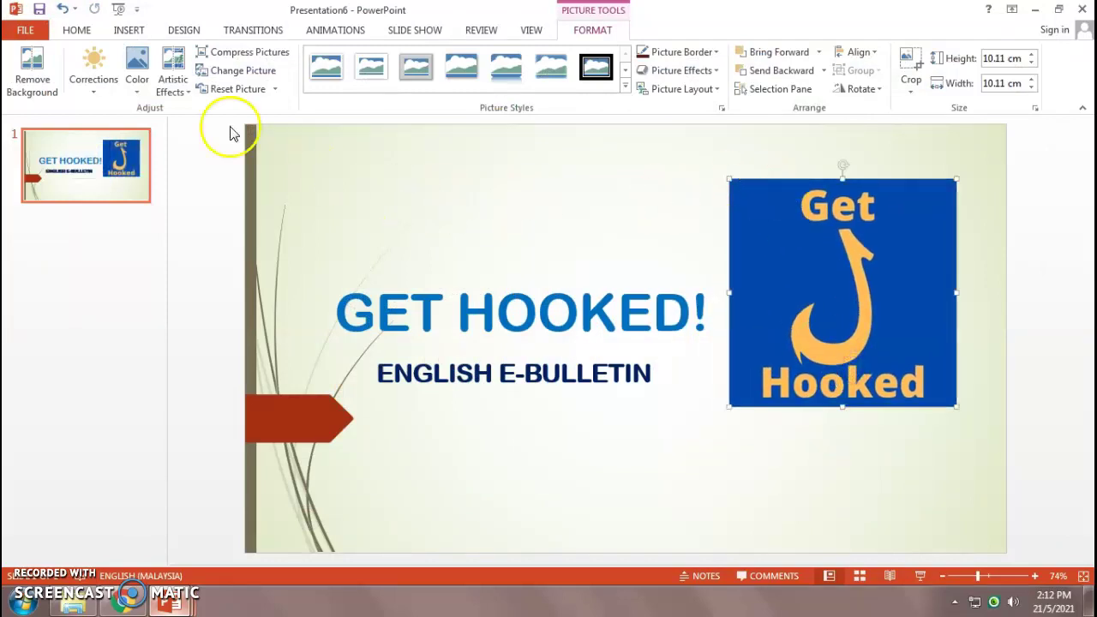
# - Try a dark red and an olive green theme colour as the outline of the logo picture
pyautogui.click(77, 30)
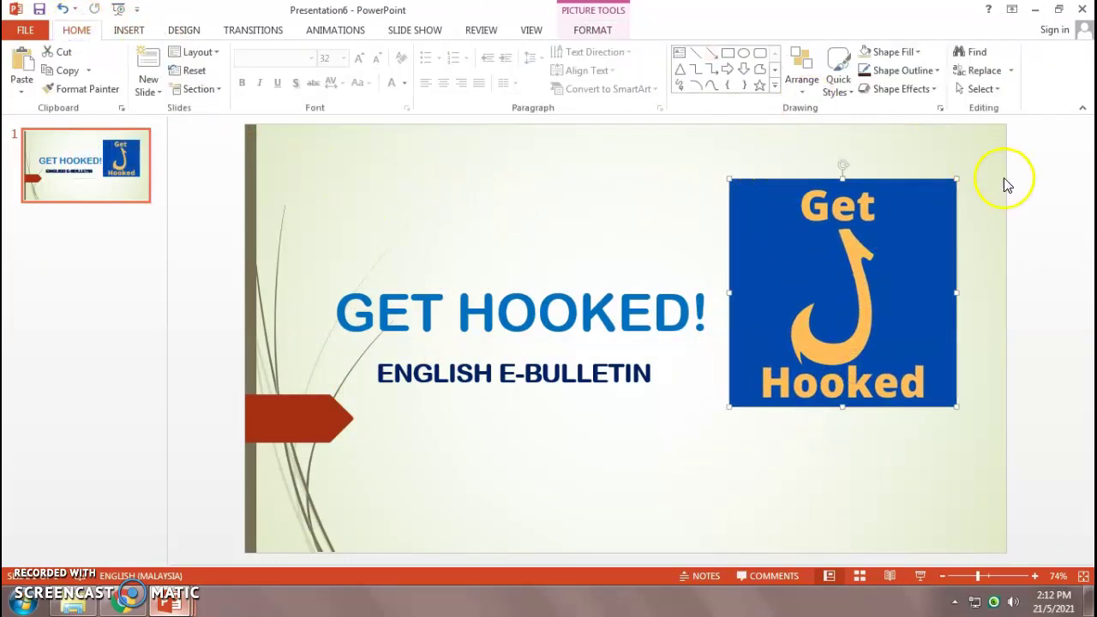
pyautogui.click(895, 70)
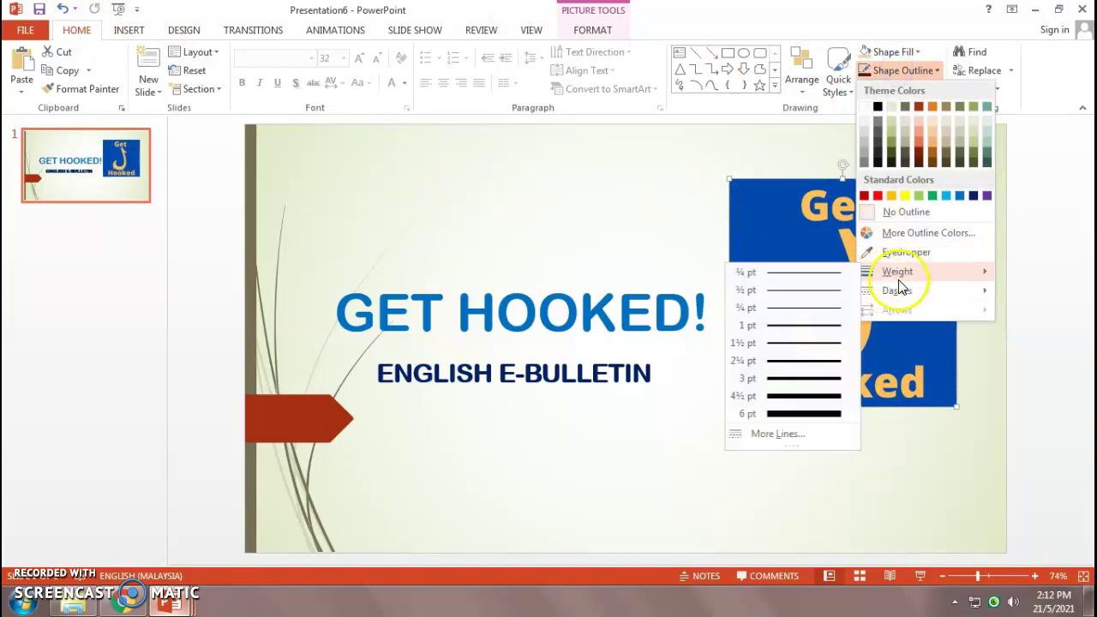
pyautogui.click(919, 157)
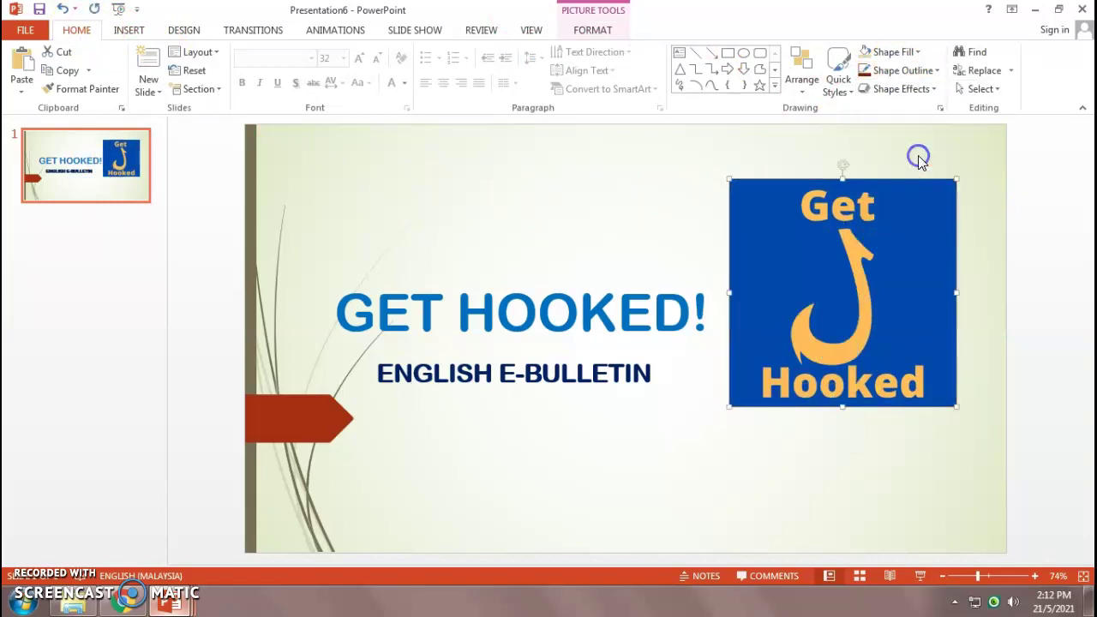
pyautogui.click(895, 70)
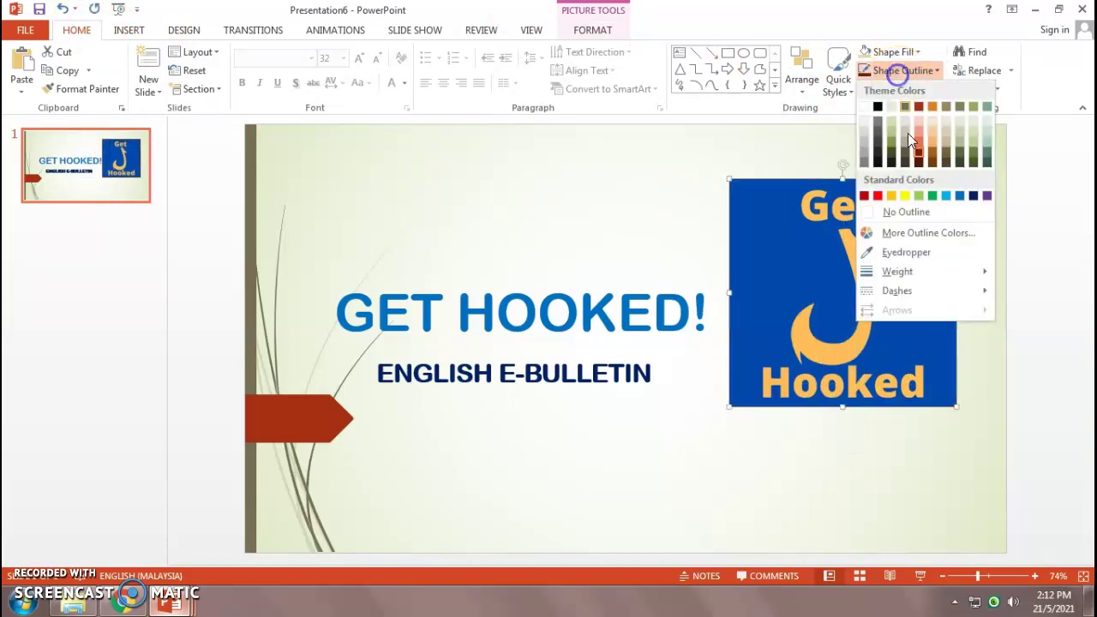
pyautogui.click(973, 152)
# - Give the logo picture an outline in the standard dark red colour with a weight of 4½ pt
pyautogui.click(901, 70)
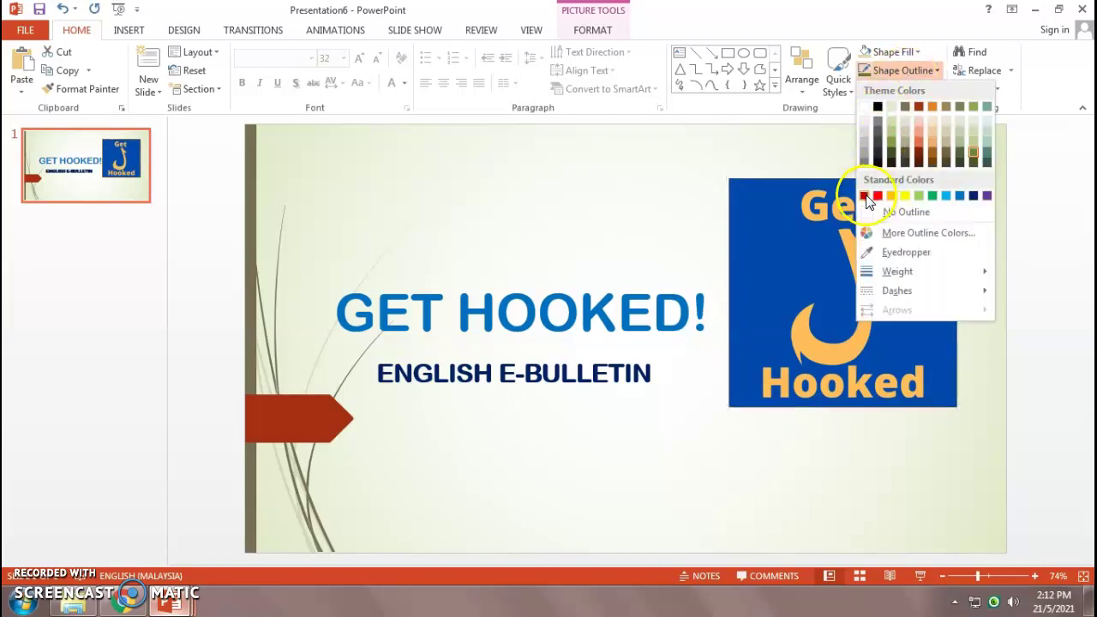
pyautogui.click(866, 197)
pyautogui.click(900, 72)
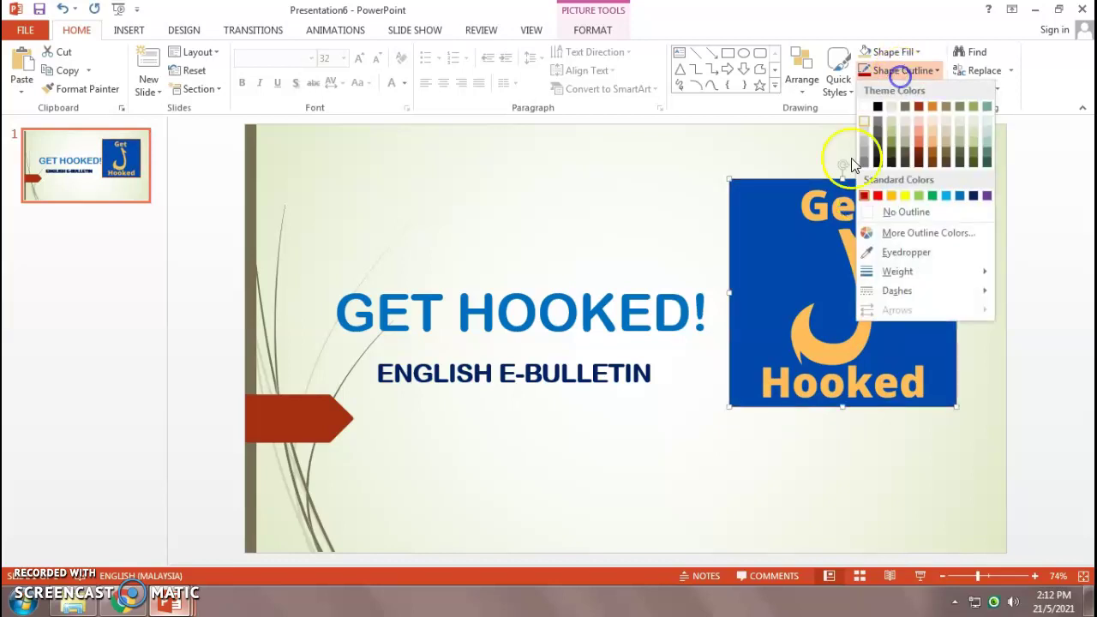
pyautogui.moveTo(908, 271)
pyautogui.click(812, 401)
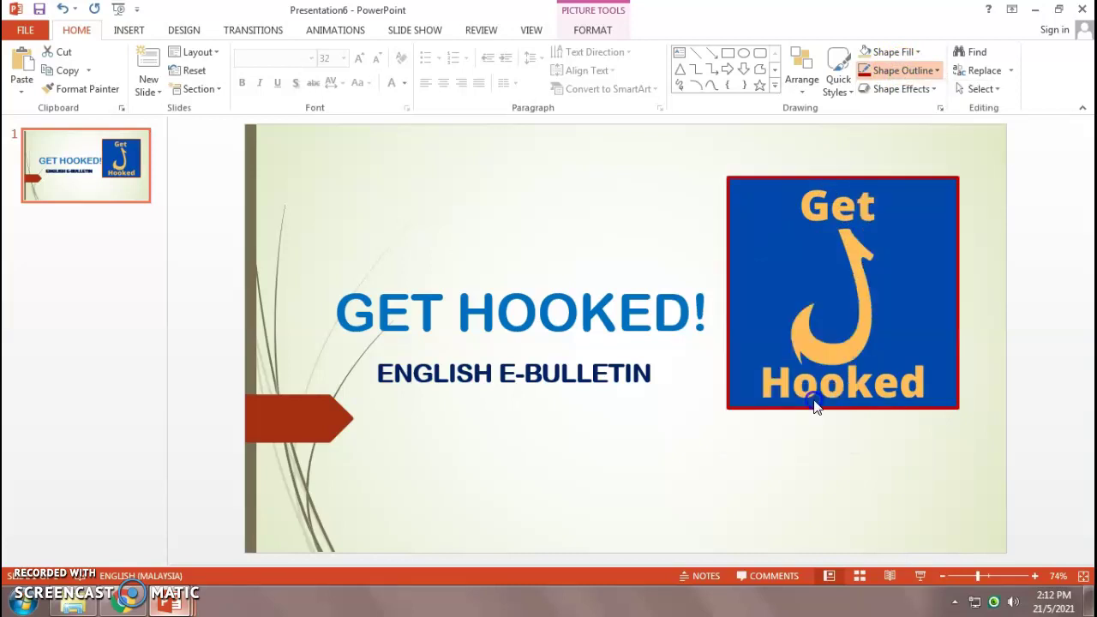
pyautogui.click(715, 484)
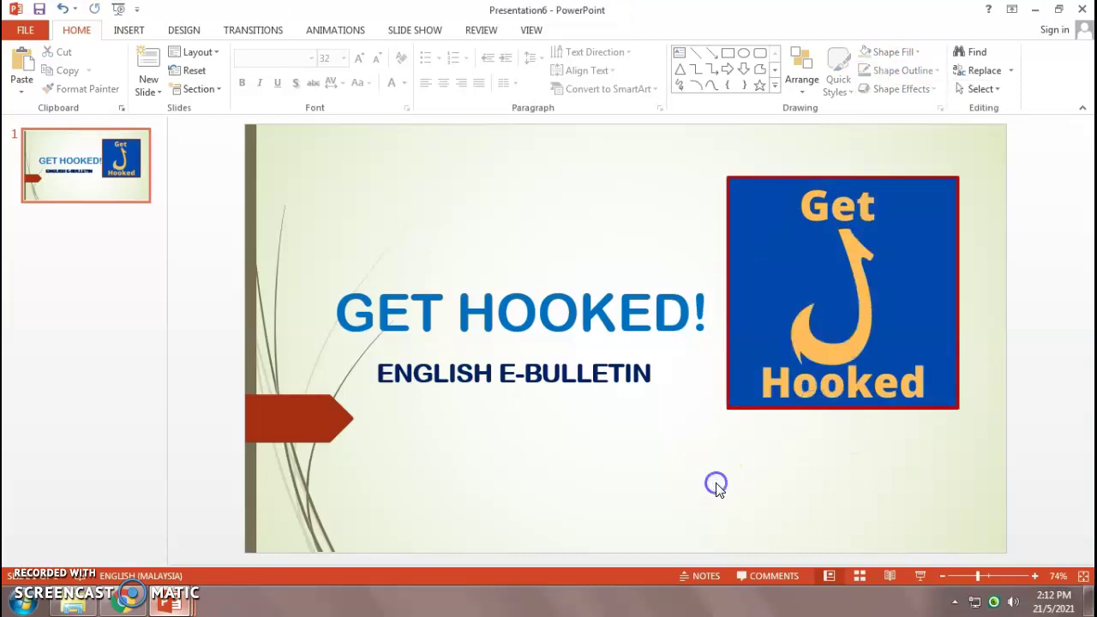
# - Add a new slide with title and content placeholders after the title slide
pyautogui.click(146, 64)
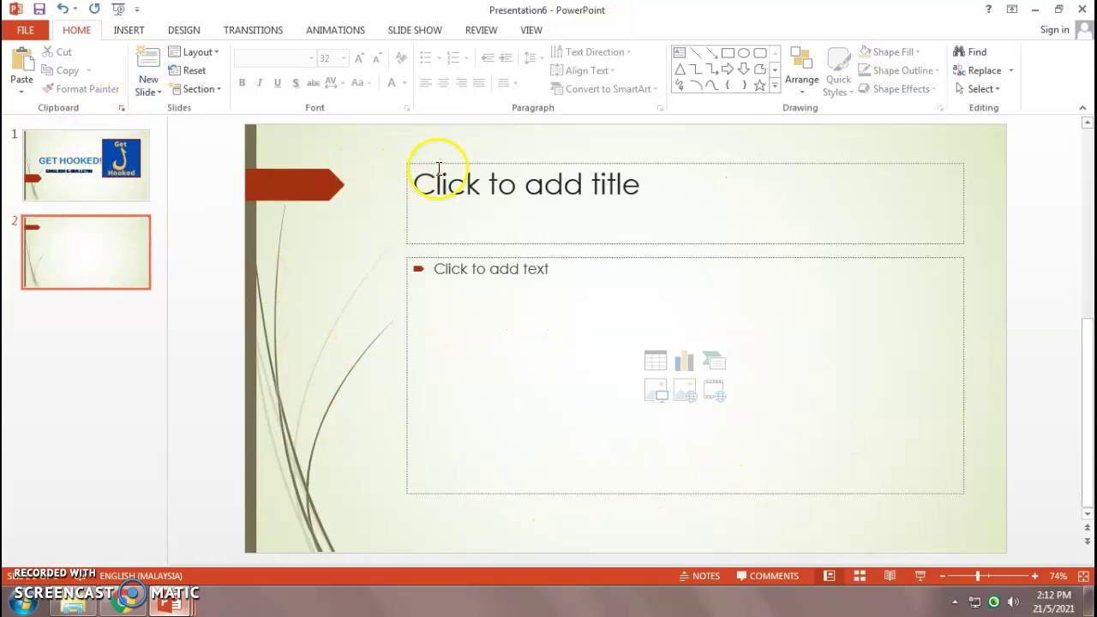
# - Move the second slide's title placeholder up beside the red arrow and enter the title "WELCOME & GET HOOKED!"
pyautogui.moveTo(441, 162); pyautogui.dragTo(392, 139)
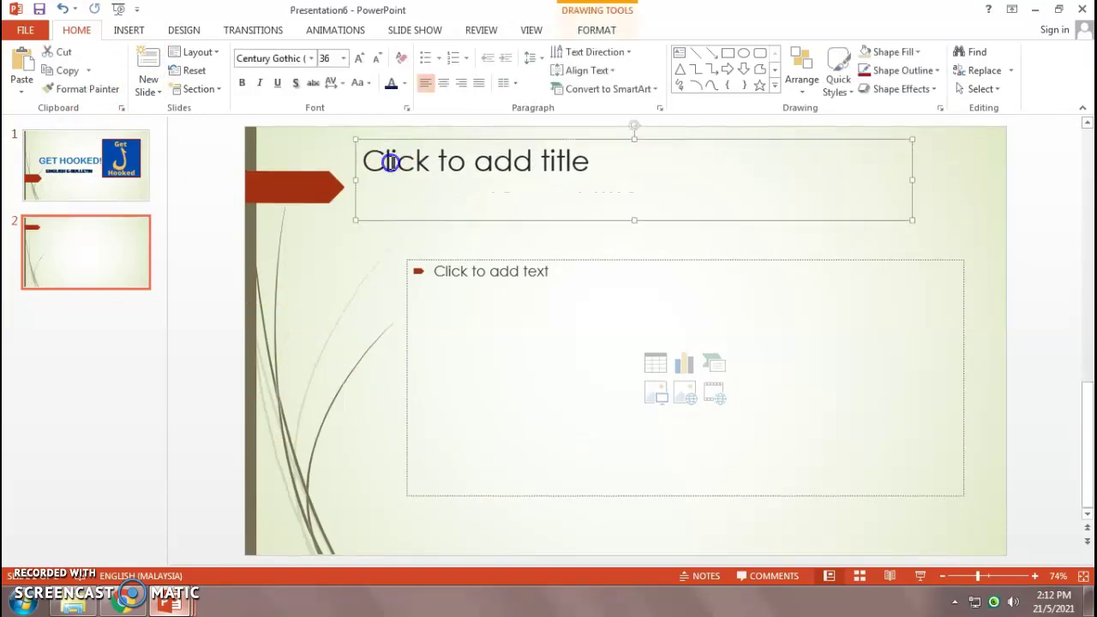
pyautogui.click(390, 163)
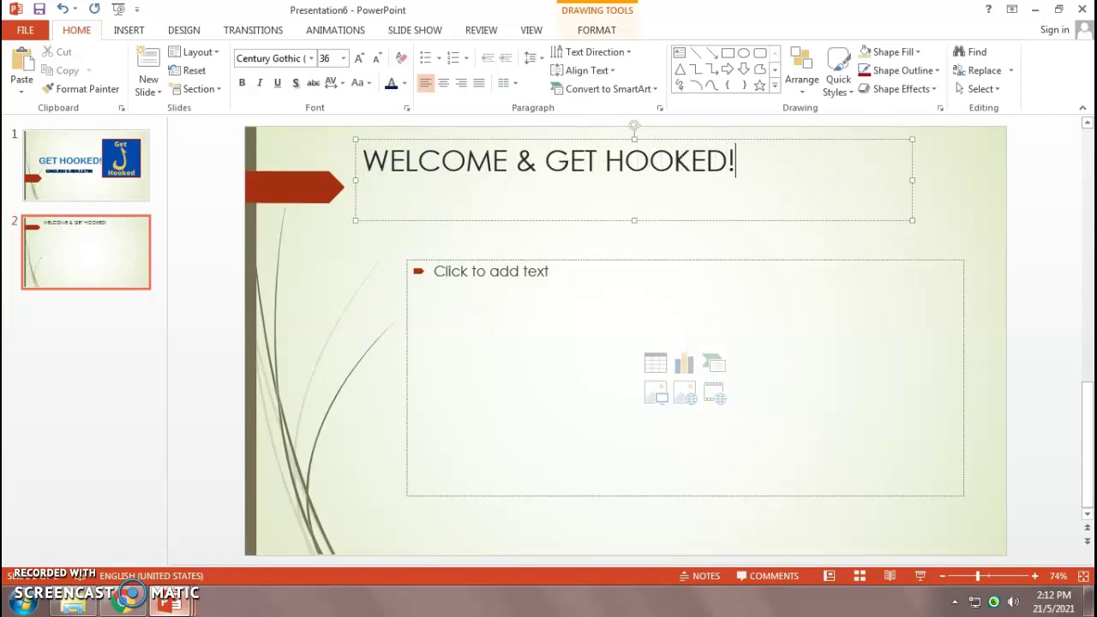
# - Format the "WELCOME & GET HOOKED!" title in Arial Rounded MT Bold, standard green, at 44 pt
pyautogui.moveTo(364, 163); pyautogui.dragTo(751, 182)
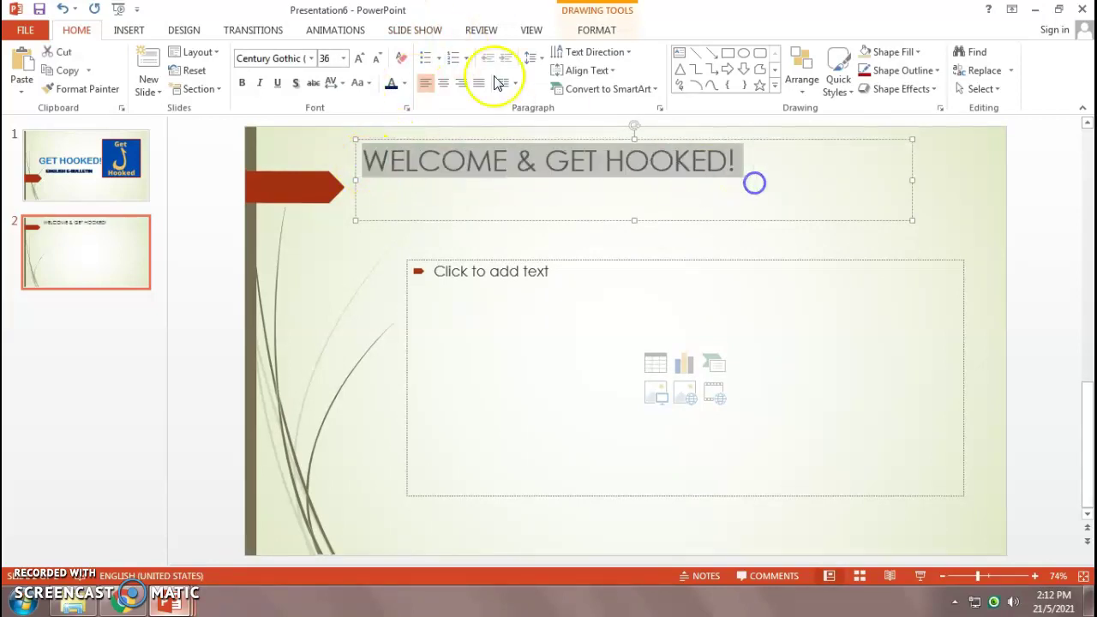
pyautogui.click(311, 58)
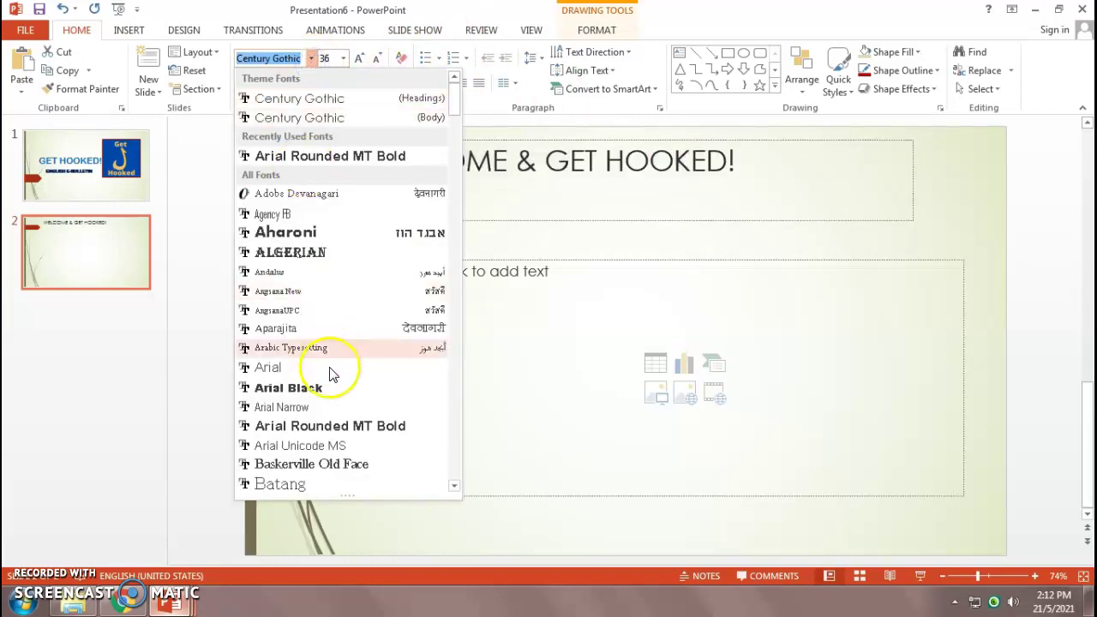
pyautogui.click(330, 425)
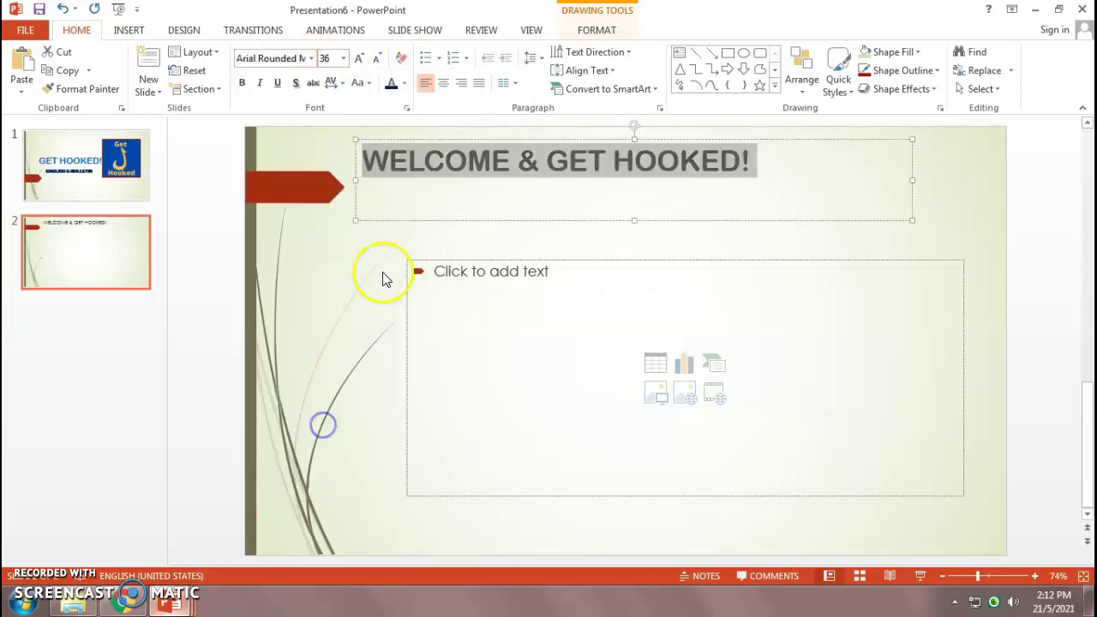
pyautogui.click(403, 84)
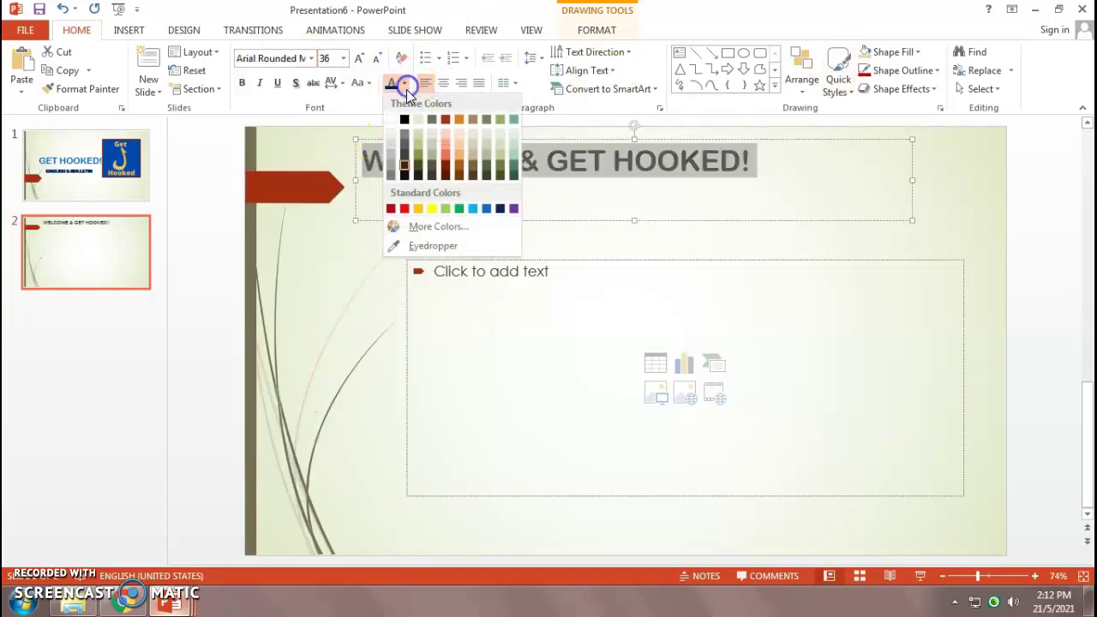
pyautogui.click(460, 209)
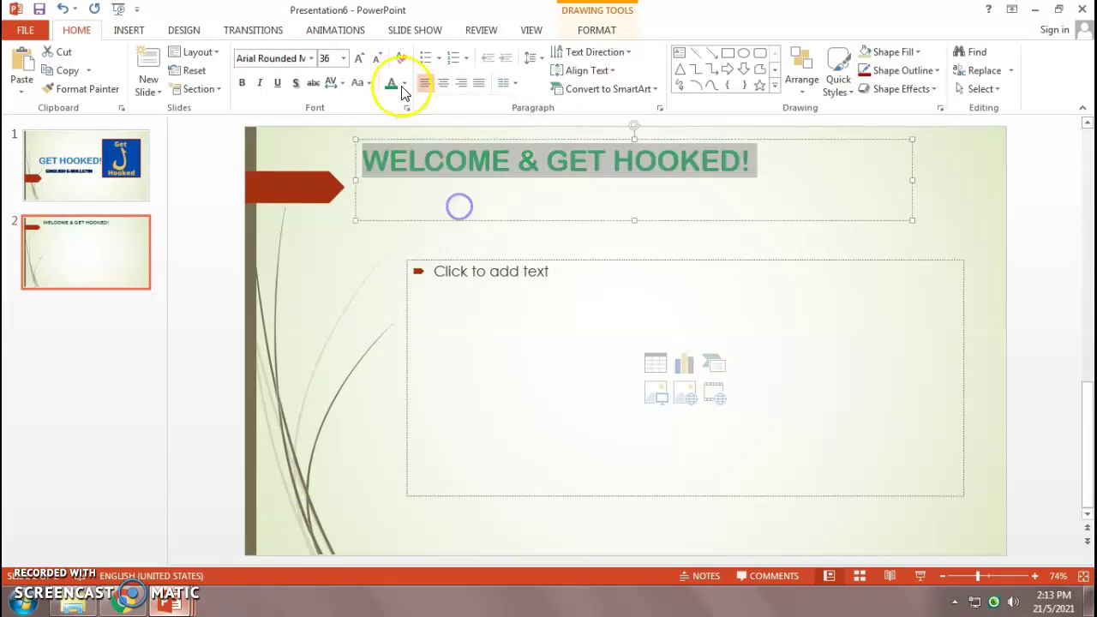
pyautogui.click(359, 58)
pyautogui.click(359, 58)
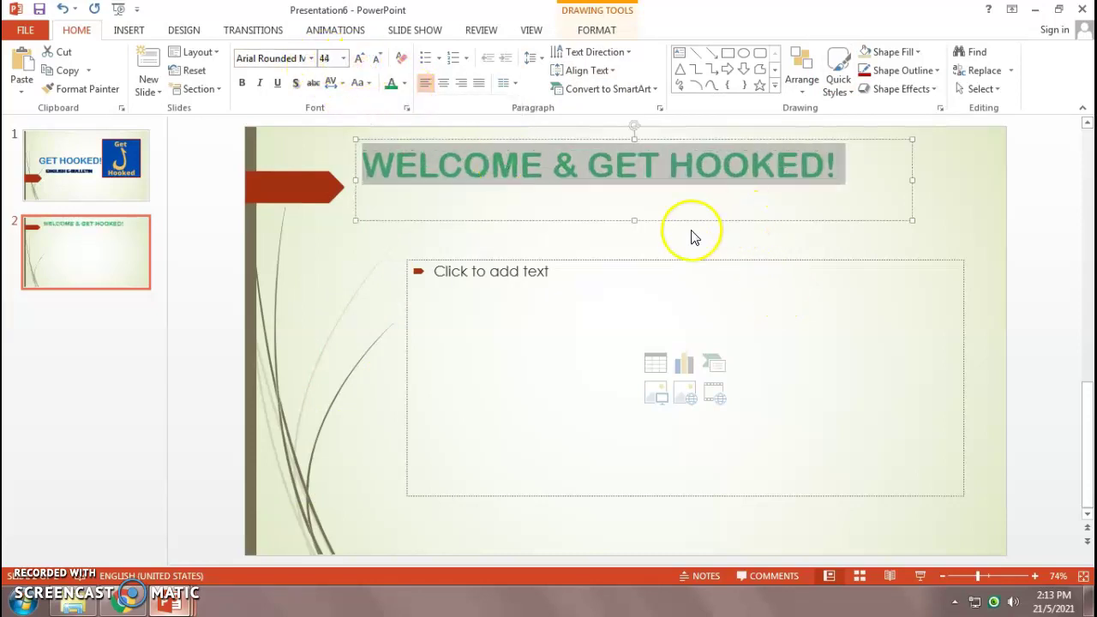
# - Shrink the title box to fit closely around its text and fill it with a light grey-green theme colour
pyautogui.moveTo(636, 222); pyautogui.dragTo(610, 202)
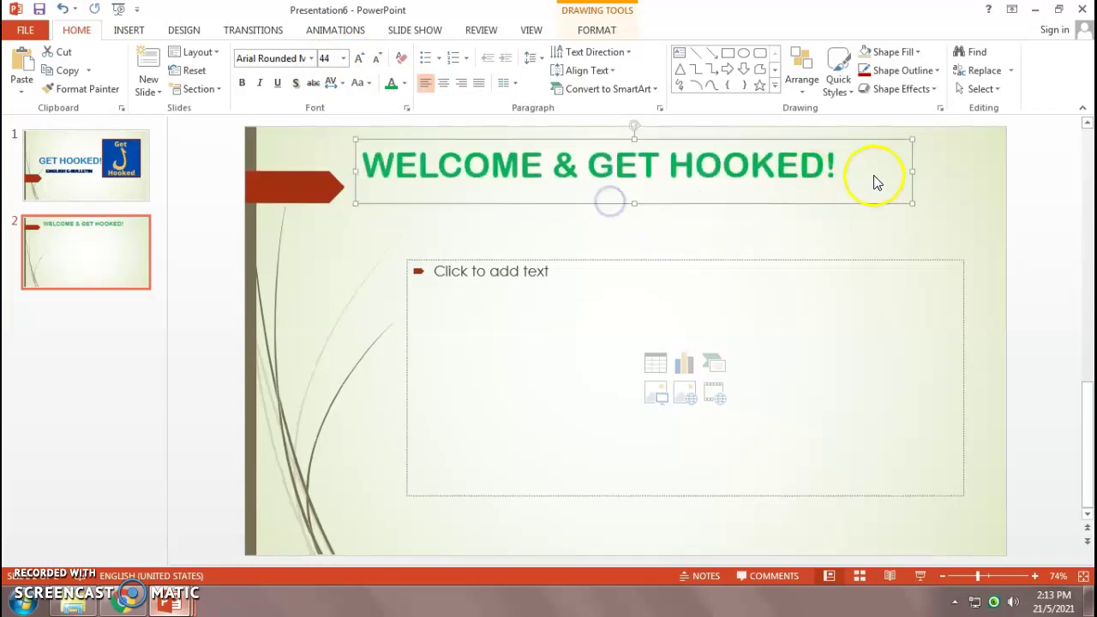
pyautogui.moveTo(910, 170); pyautogui.dragTo(856, 172)
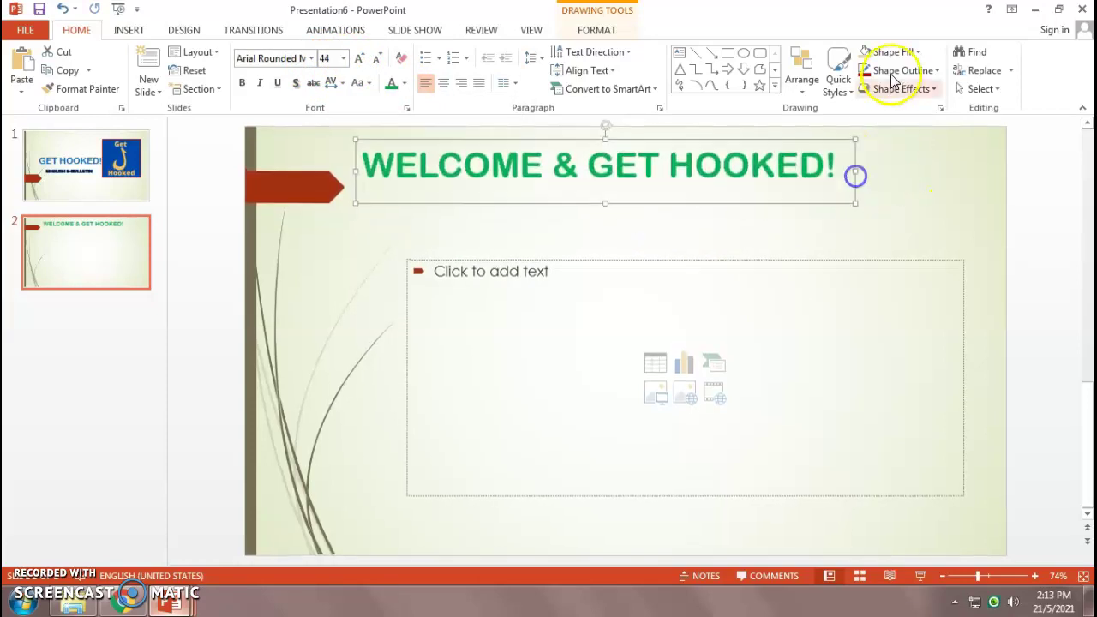
pyautogui.click(894, 51)
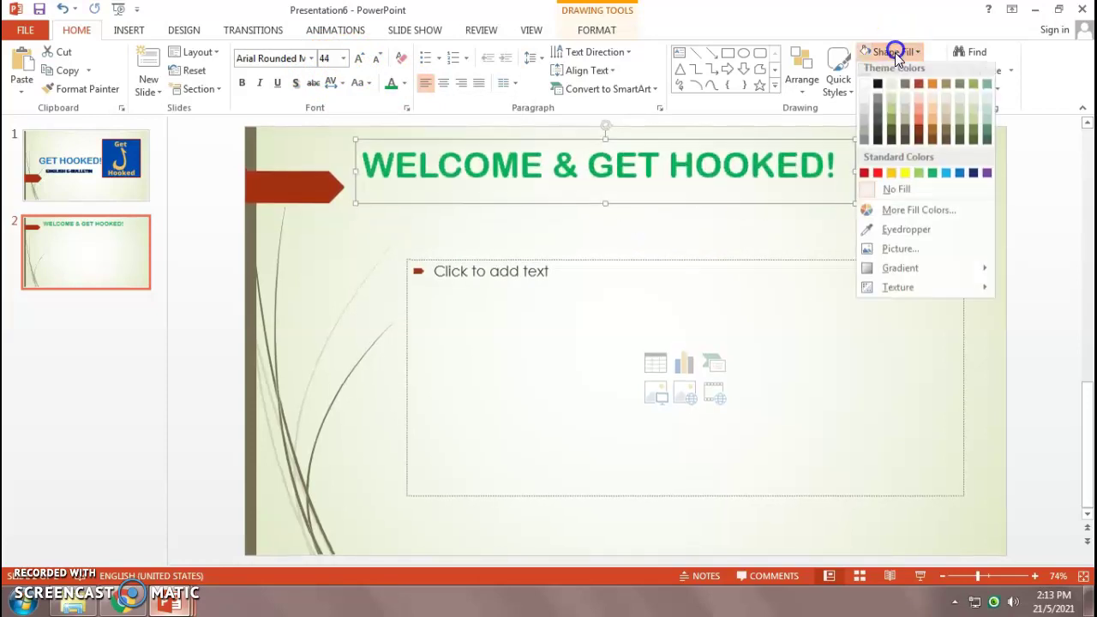
pyautogui.click(959, 112)
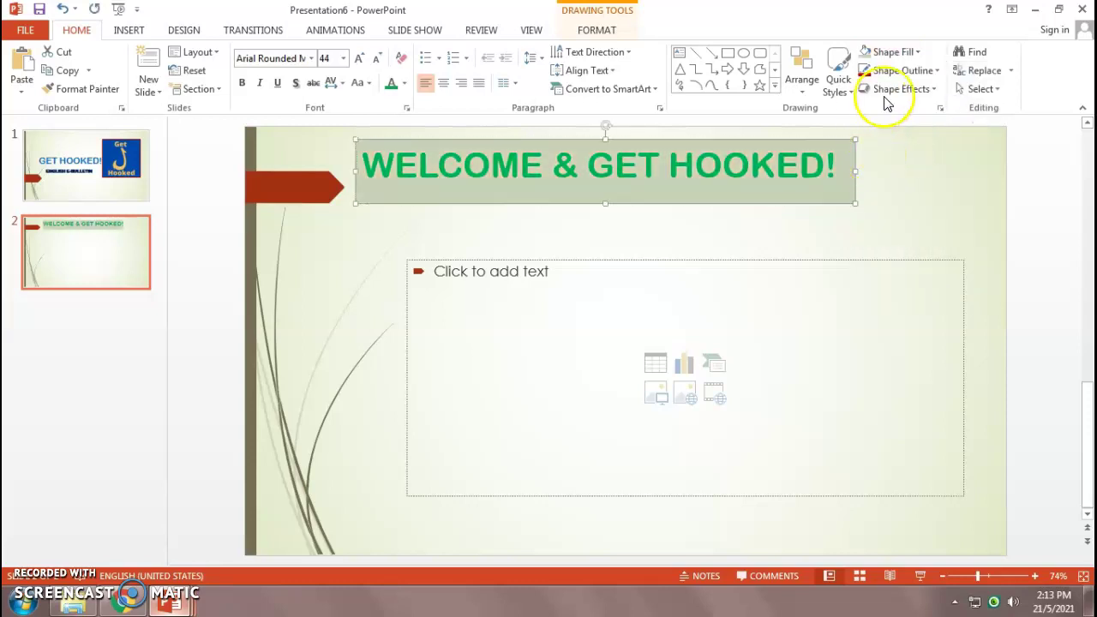
# - Give the title box a thick outline in the standard dark blue colour
pyautogui.click(896, 72)
pyautogui.click(972, 196)
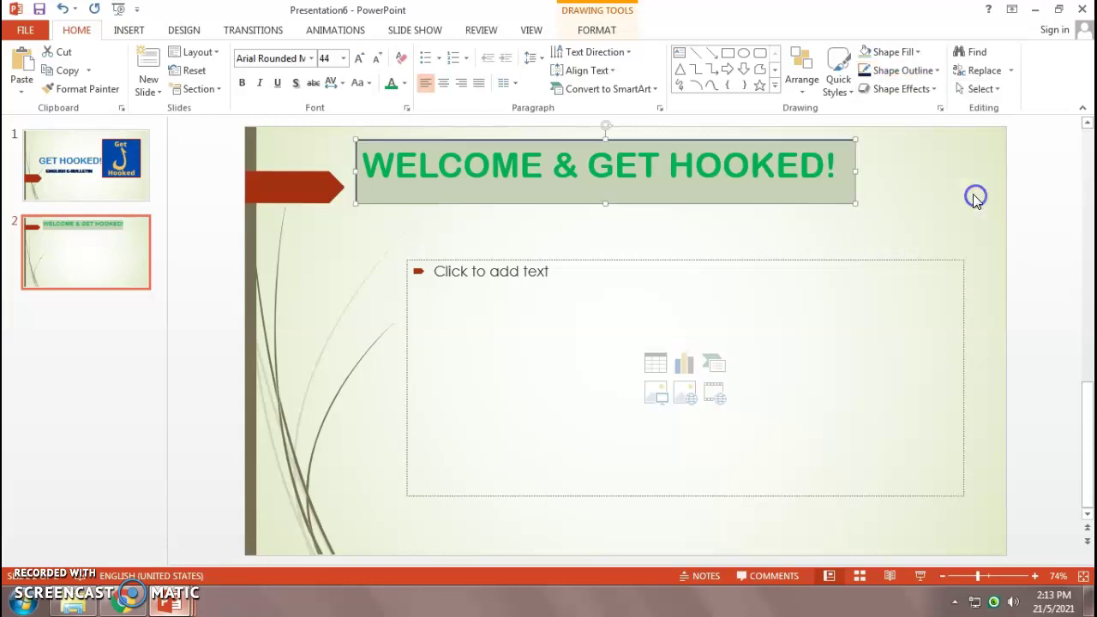
pyautogui.click(904, 70)
pyautogui.moveTo(906, 279)
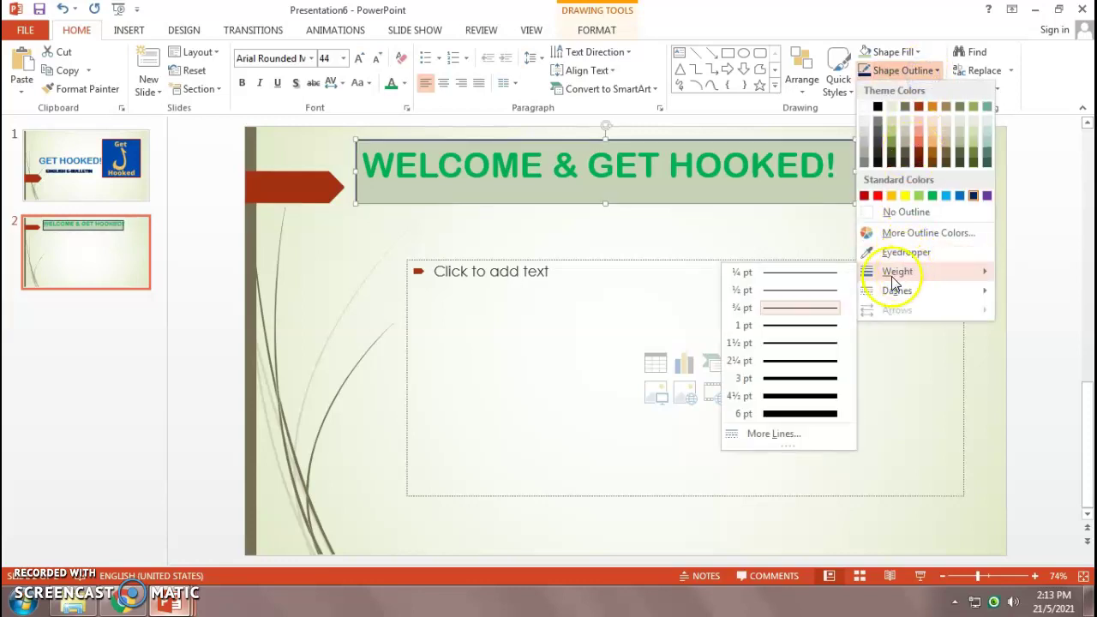
pyautogui.click(798, 406)
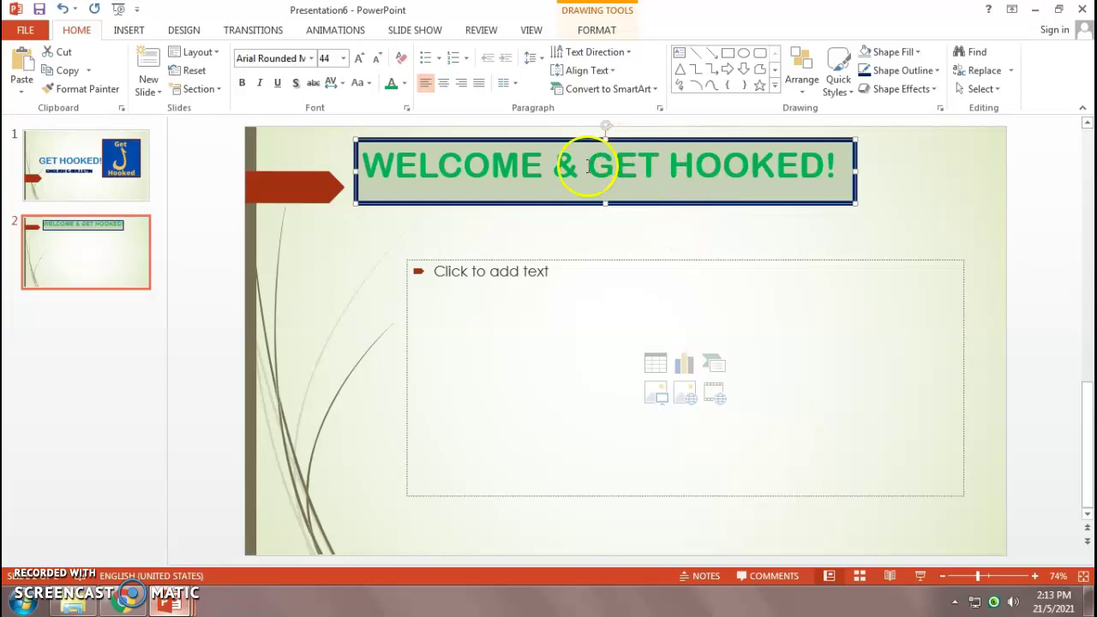
pyautogui.click(531, 220)
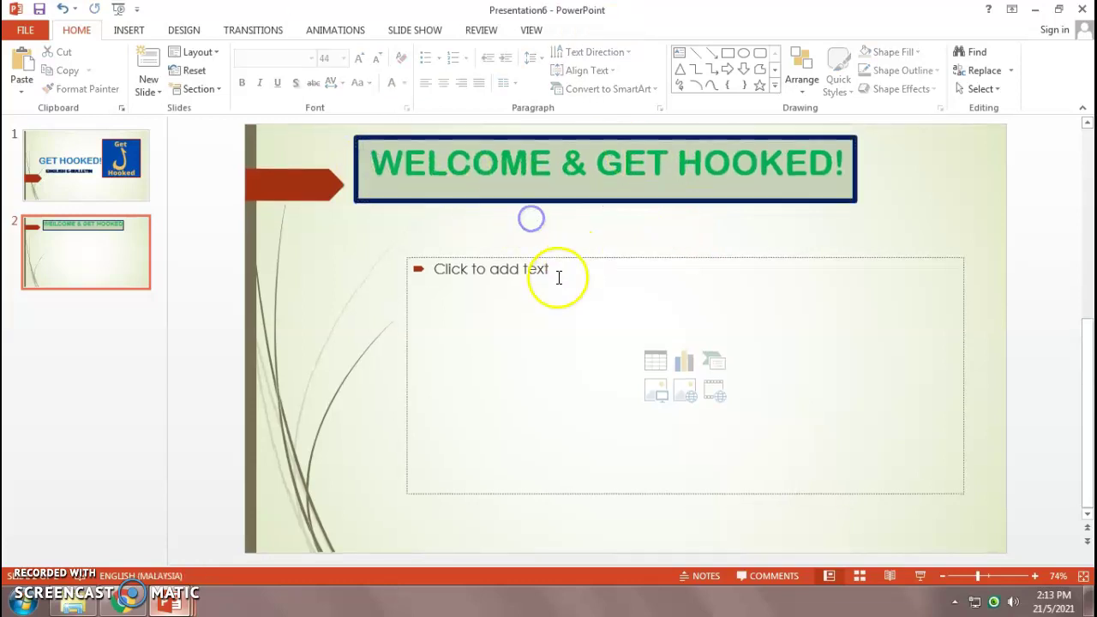
# - Insert the "Being a Reader" picture from the PICTURES_BULLETIN folder and place it below the title at about 13.1 by 17.5 cm
pyautogui.click(127, 28)
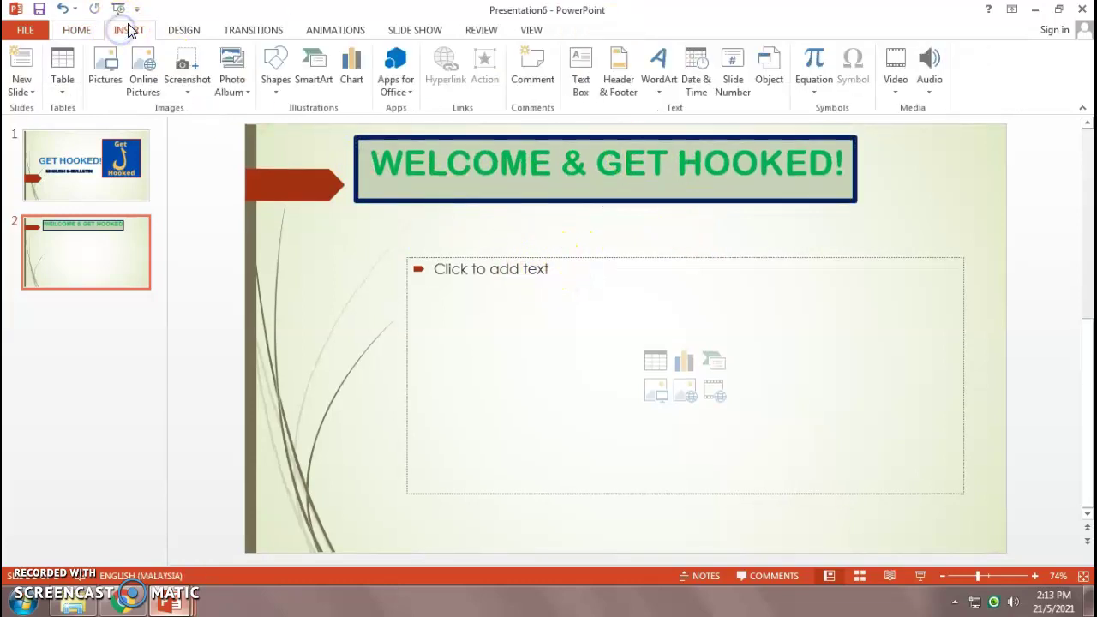
pyautogui.click(106, 73)
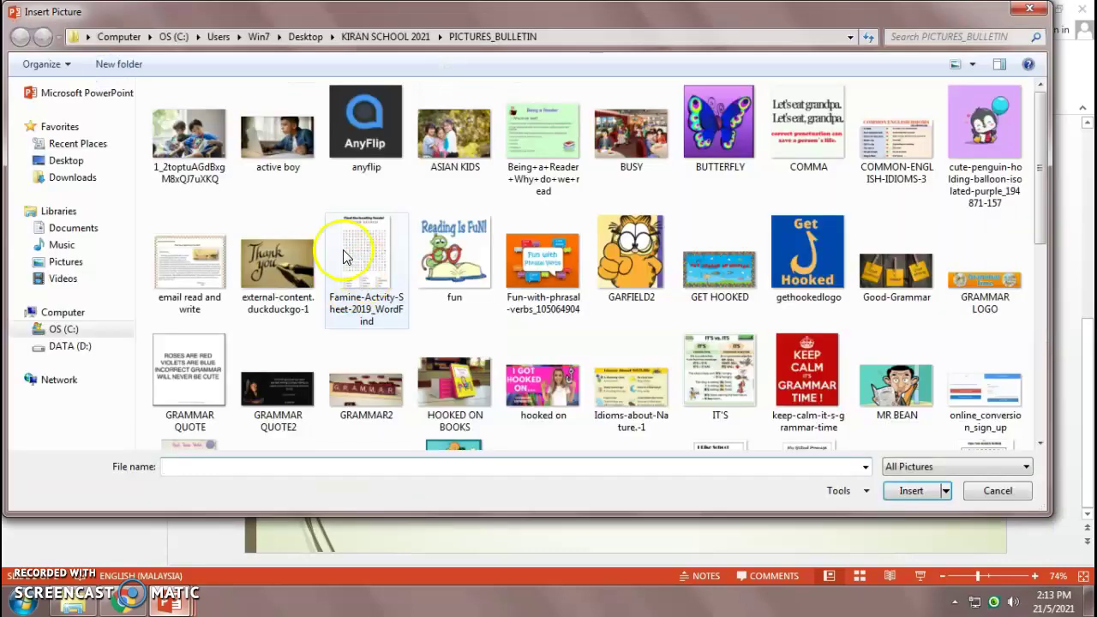
pyautogui.click(519, 141)
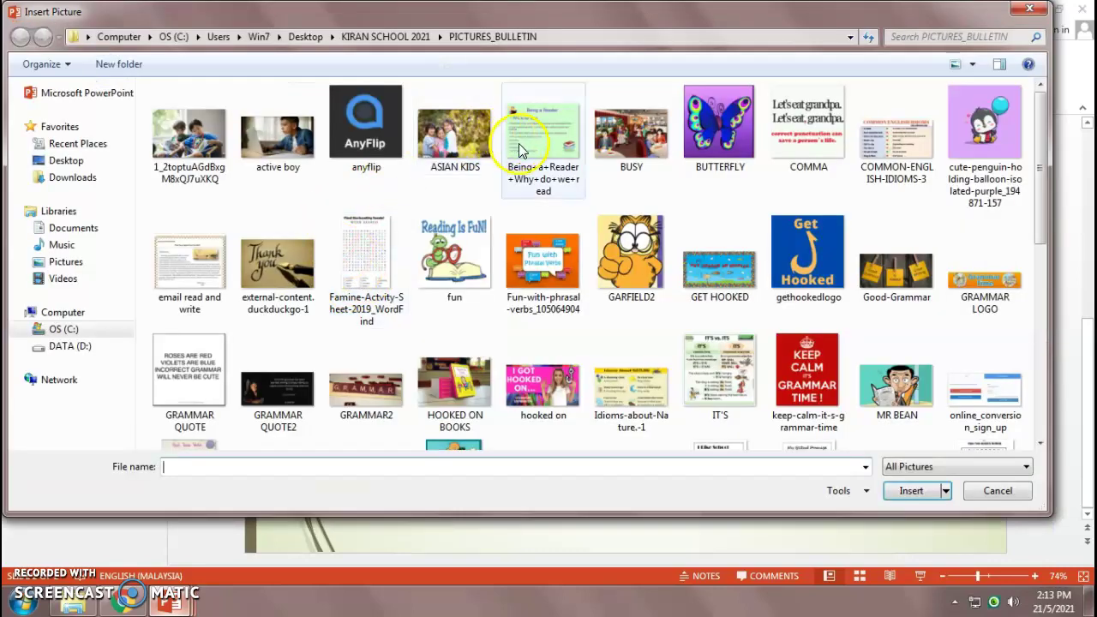
pyautogui.click(911, 490)
pyautogui.moveTo(563, 356); pyautogui.dragTo(346, 334)
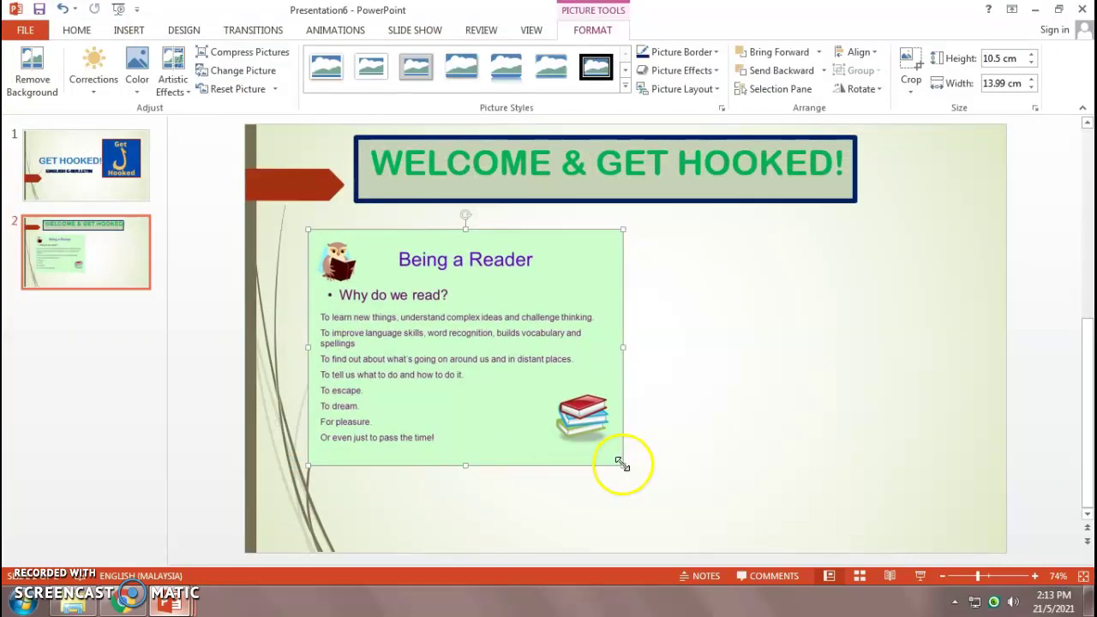
pyautogui.moveTo(622, 465); pyautogui.dragTo(669, 499)
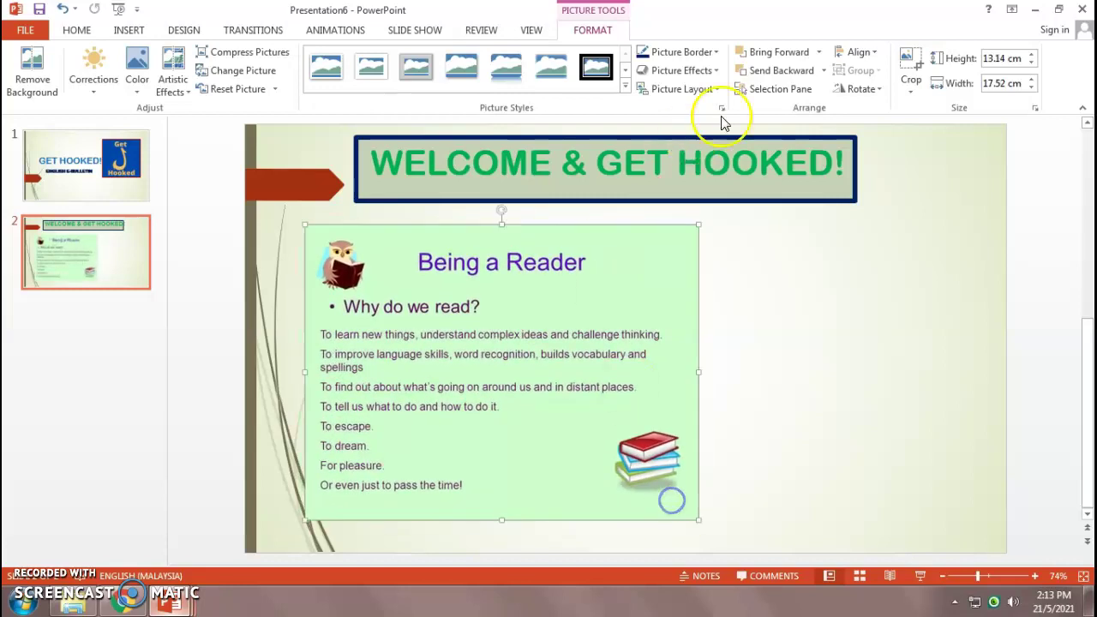
# - Give the "Being a Reader" picture an outline in the standard dark blue colour with a weight of 4½ pt
pyautogui.click(76, 30)
pyautogui.click(905, 71)
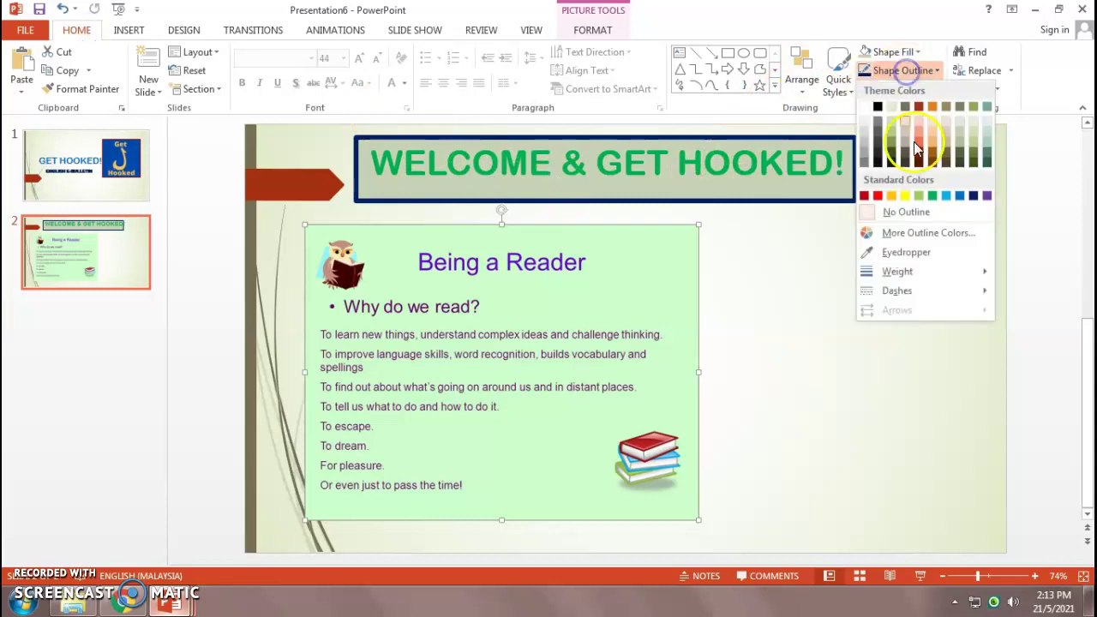
pyautogui.click(974, 195)
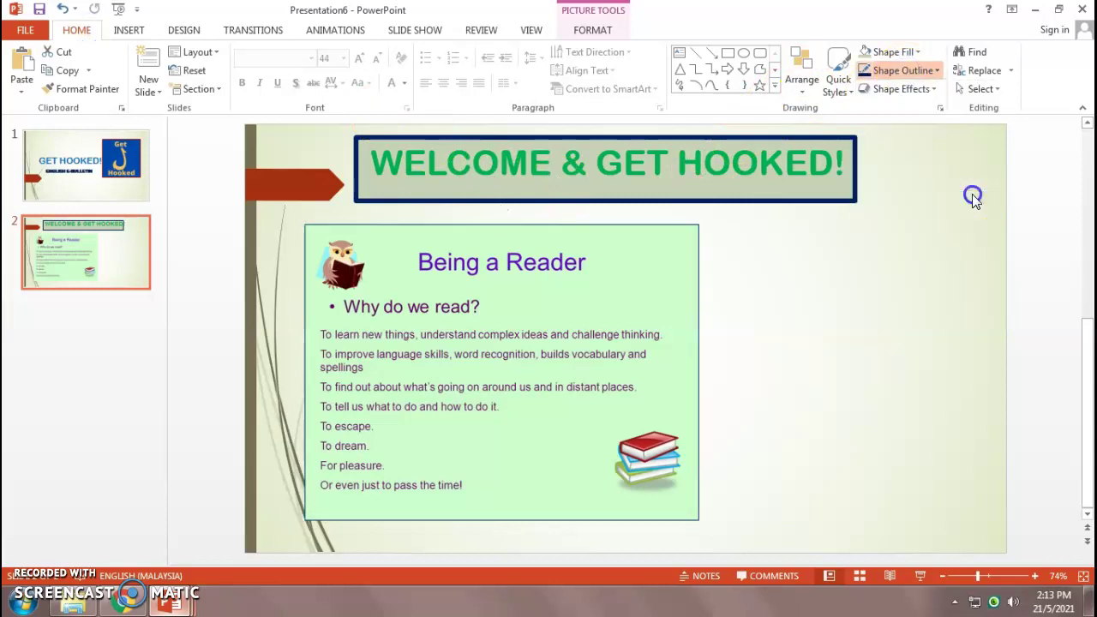
pyautogui.click(895, 70)
pyautogui.moveTo(883, 271)
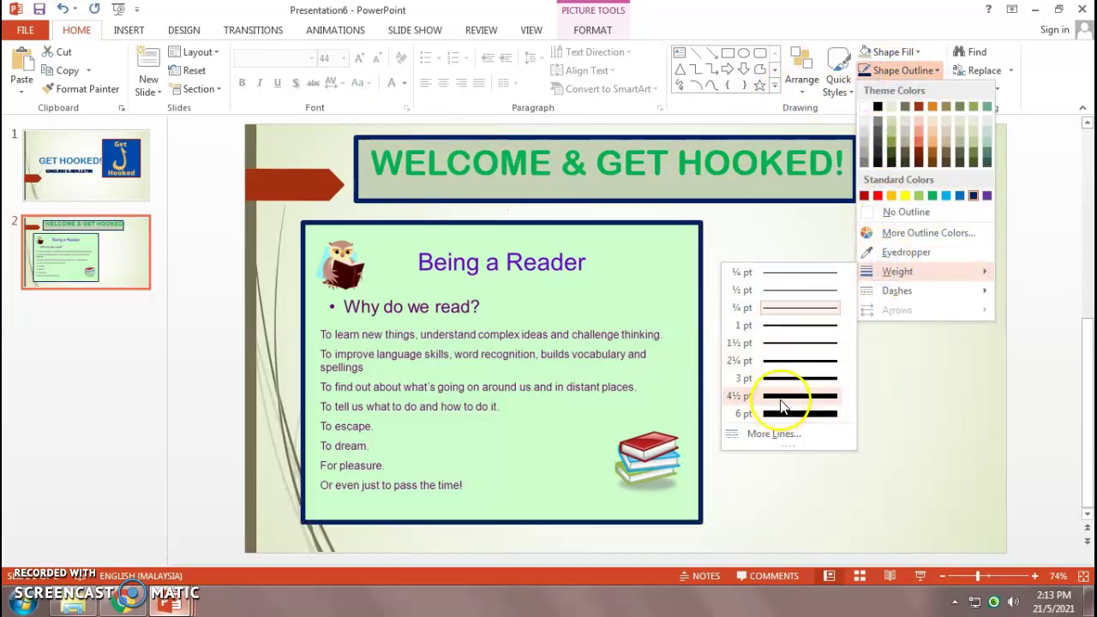
pyautogui.click(724, 449)
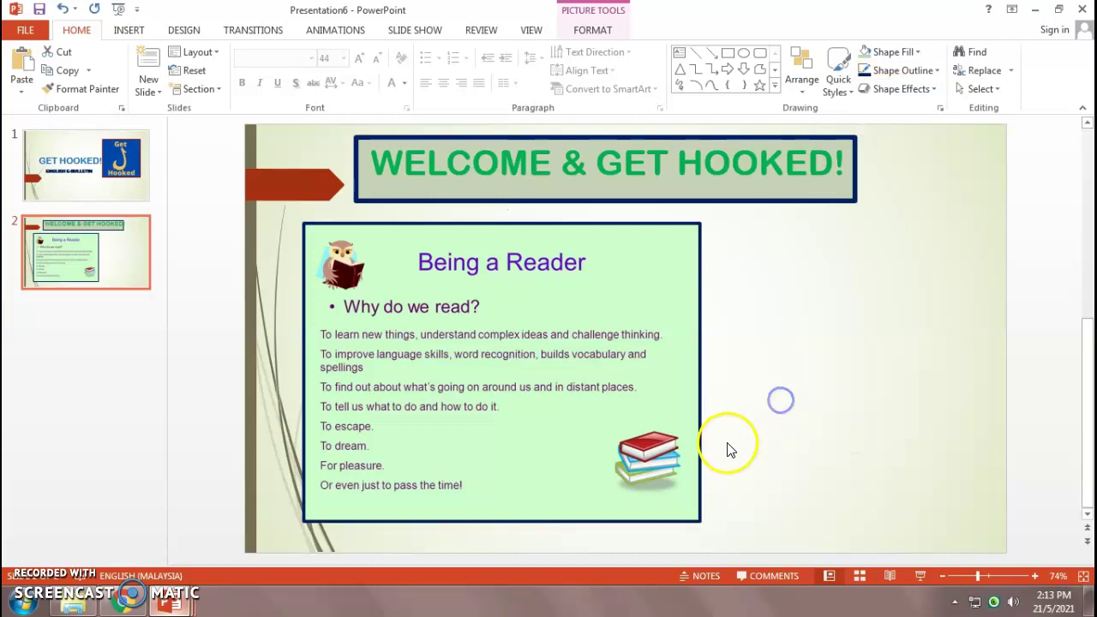
# - Insert the MR BEAN picture and fit it to the right of the "Being a Reader" picture at about 6.9 by 12.3 cm
pyautogui.click(127, 29)
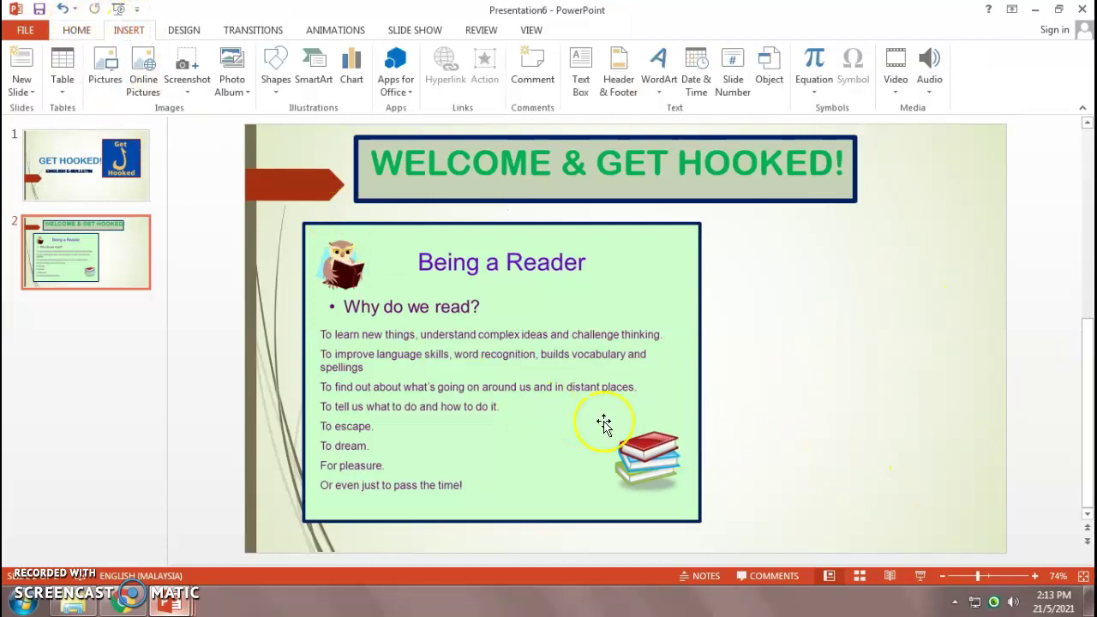
pyautogui.click(104, 68)
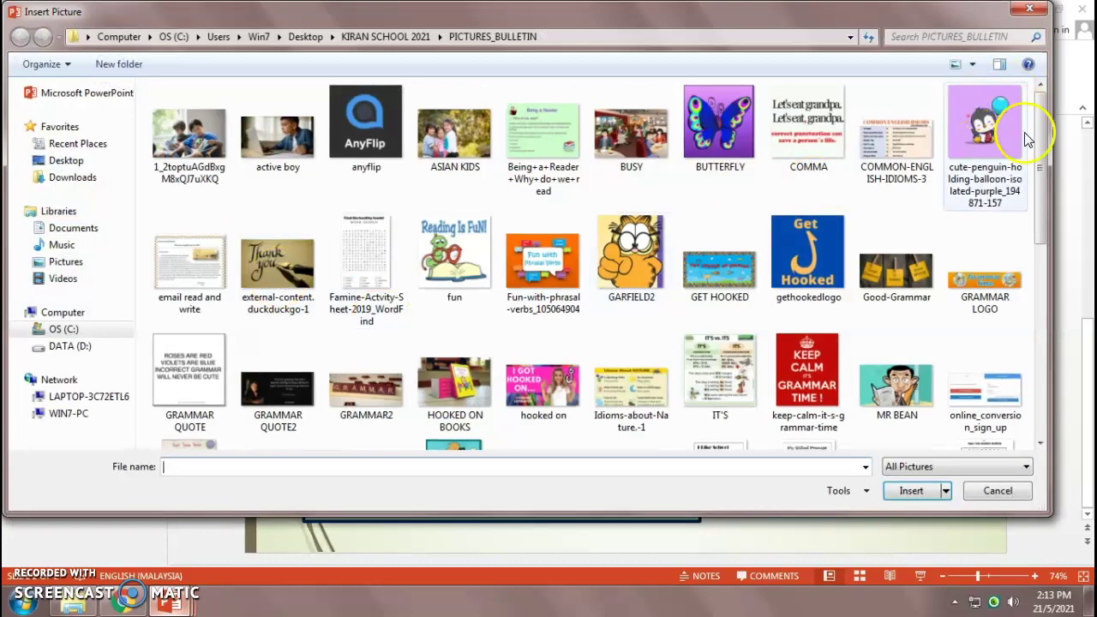
pyautogui.moveTo(1040, 145); pyautogui.dragTo(1050, 231)
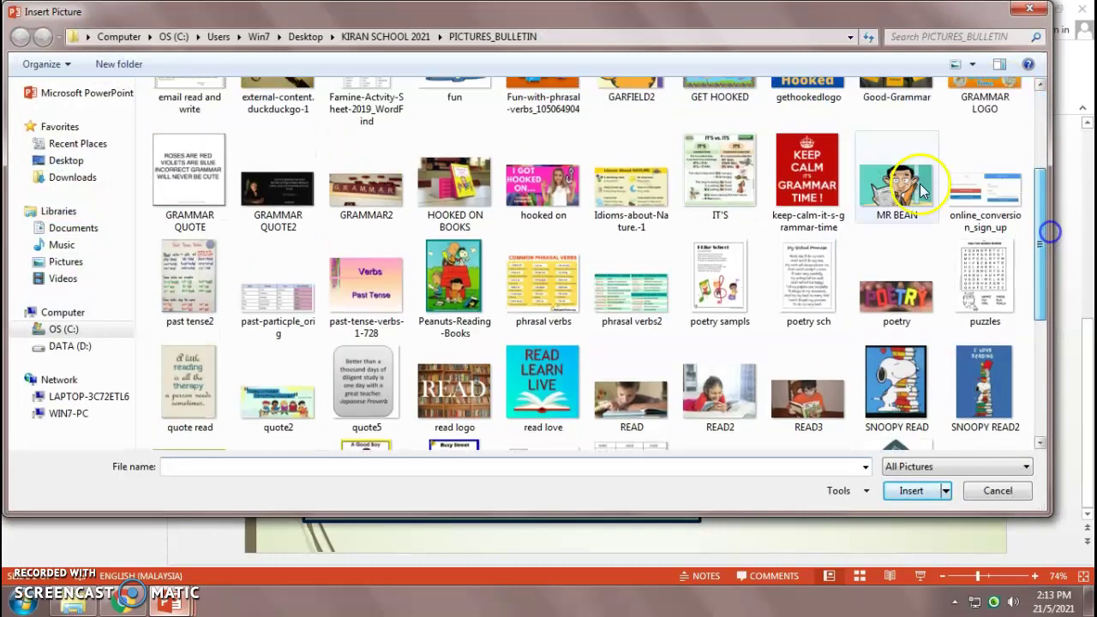
pyautogui.click(921, 190)
pyautogui.click(911, 490)
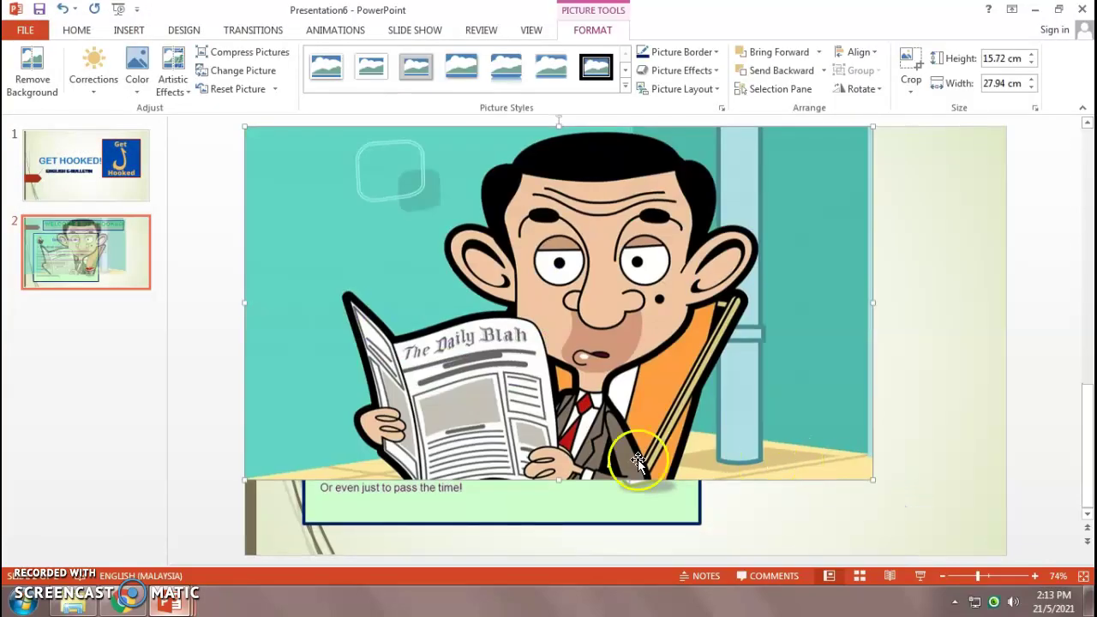
pyautogui.moveTo(247, 479); pyautogui.dragTo(884, 401)
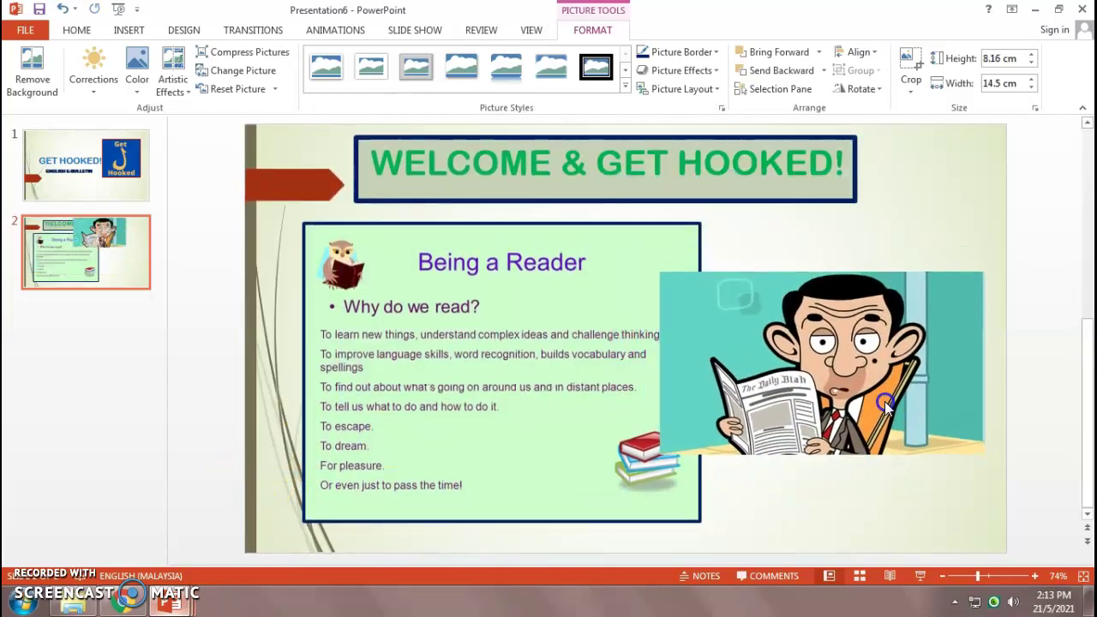
pyautogui.moveTo(659, 454); pyautogui.dragTo(709, 423)
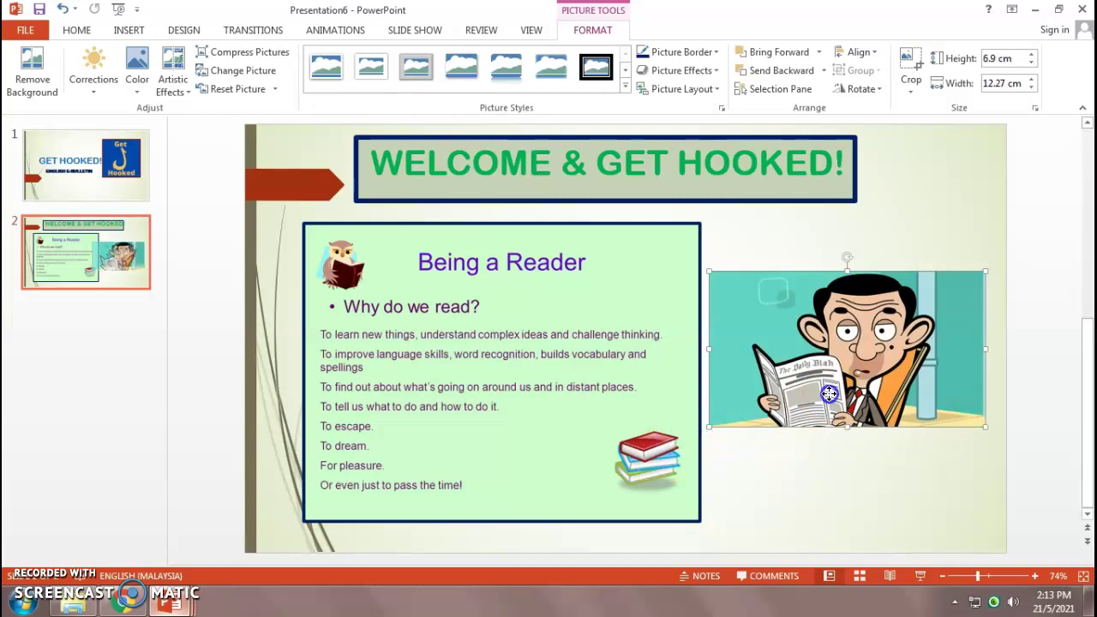
# - Rotate the MR BEAN picture slightly clockwise and enlarge it so it overlaps the edge of the "Being a Reader" picture
pyautogui.moveTo(847, 257); pyautogui.dragTo(849, 234)
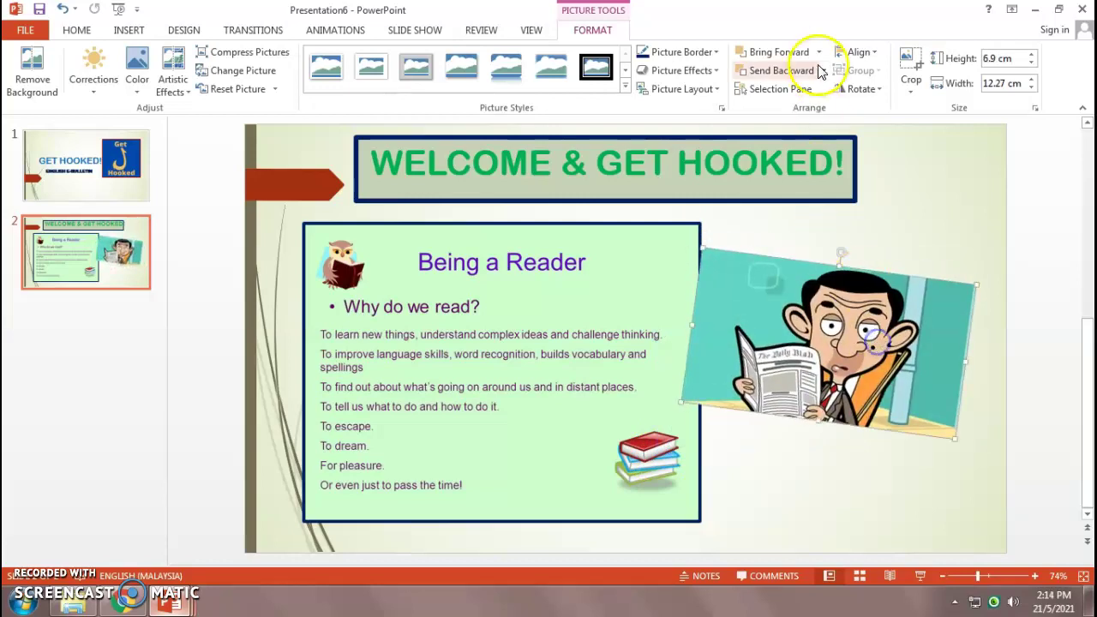
pyautogui.click(81, 31)
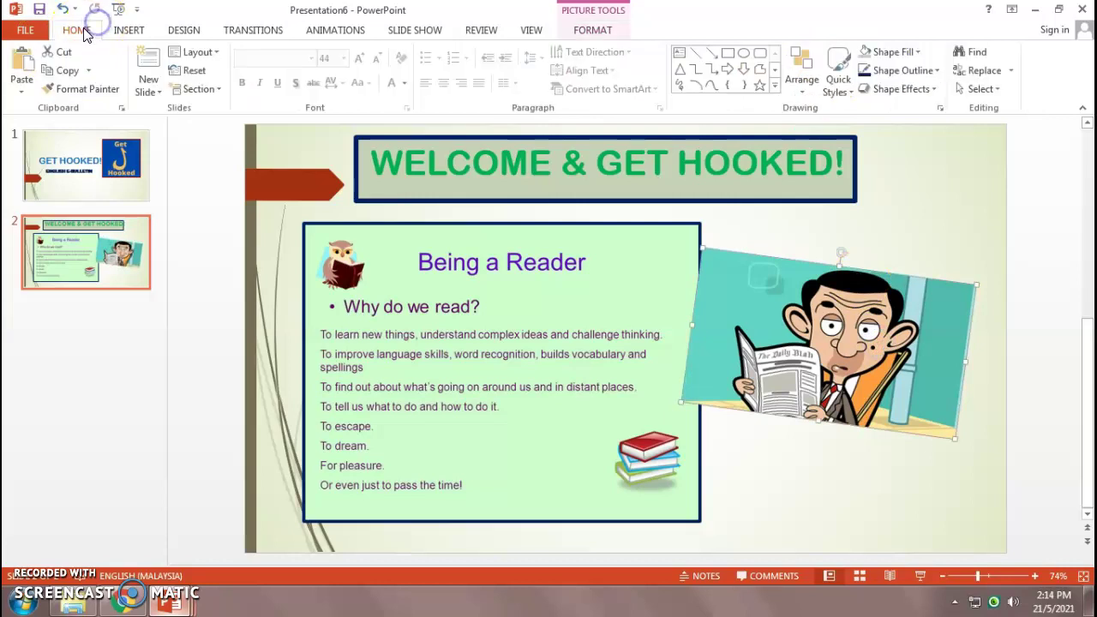
pyautogui.moveTo(955, 442); pyautogui.dragTo(931, 446)
# - Give the MR BEAN picture an outline in the standard dark red colour with a thicker line weight
pyautogui.click(810, 401)
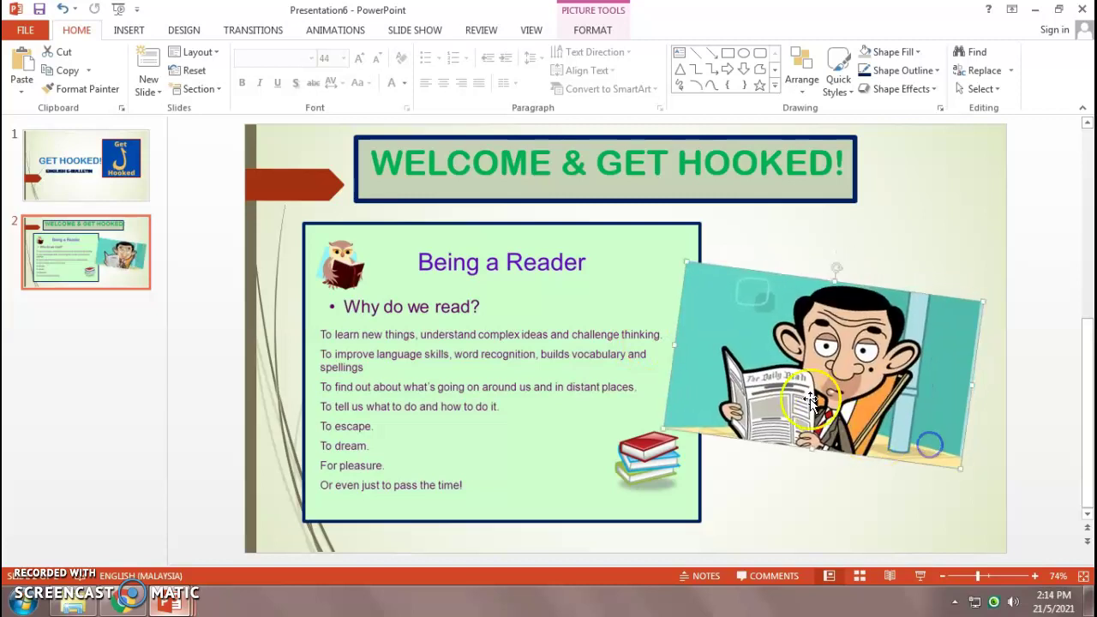
pyautogui.click(879, 75)
pyautogui.click(866, 200)
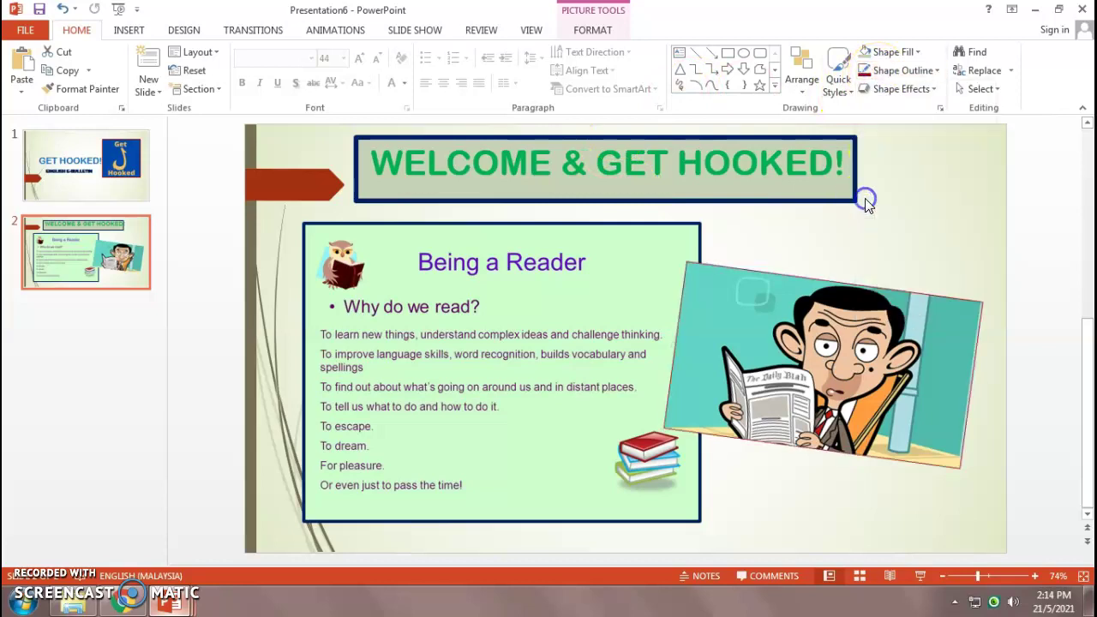
pyautogui.click(885, 76)
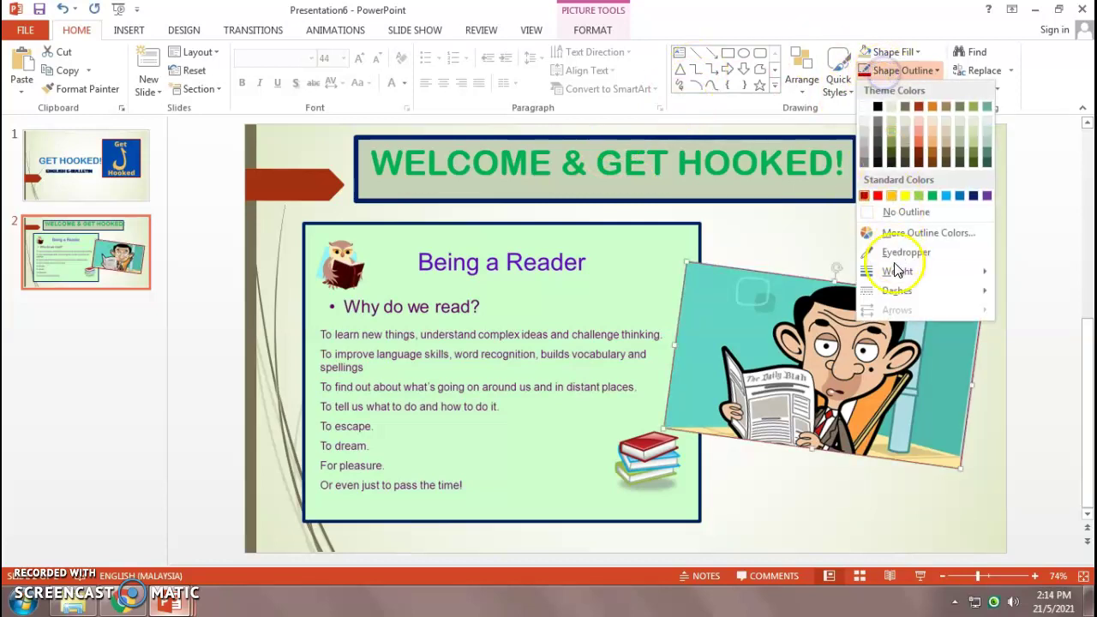
pyautogui.moveTo(891, 273)
pyautogui.click(796, 396)
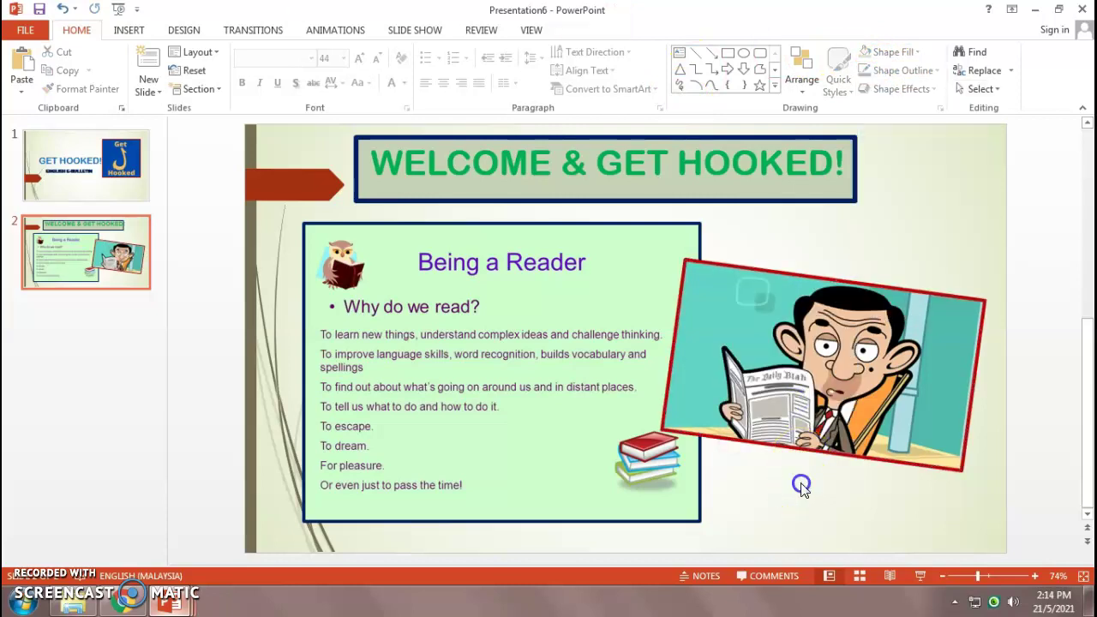
# - Add two new title-and-content slides after the "WELCOME & GET HOOKED!" slide
pyautogui.click(150, 69)
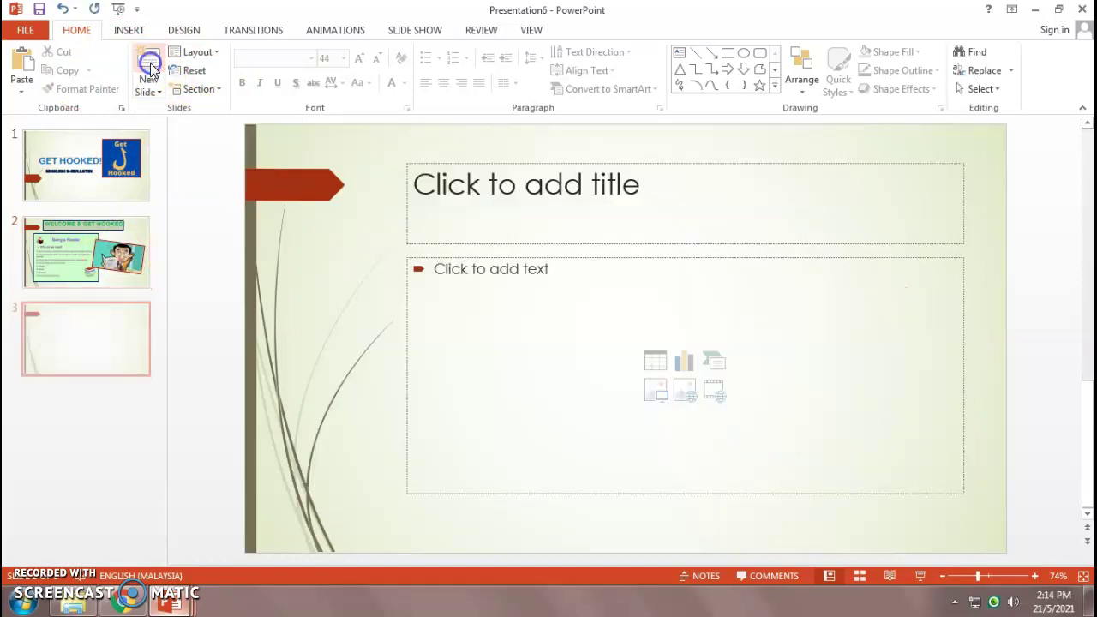
pyautogui.click(117, 347)
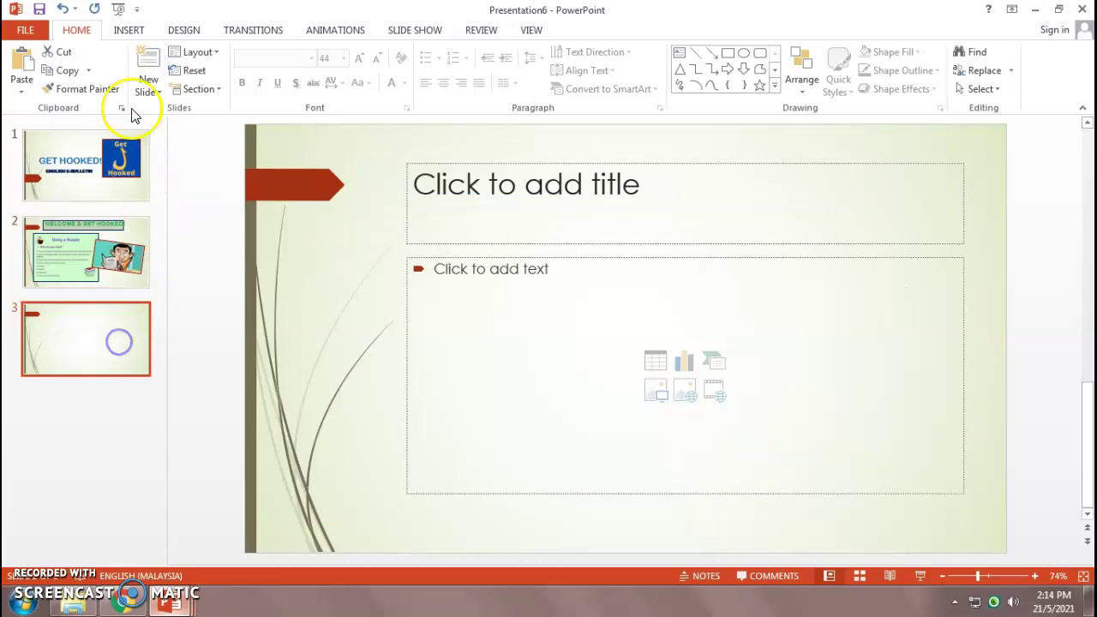
pyautogui.click(150, 69)
# - Insert the "read logo" picture from the PICTURES_BULLETIN folder on slide 4 and move that slide ahead of the blank slide 3
pyautogui.click(129, 31)
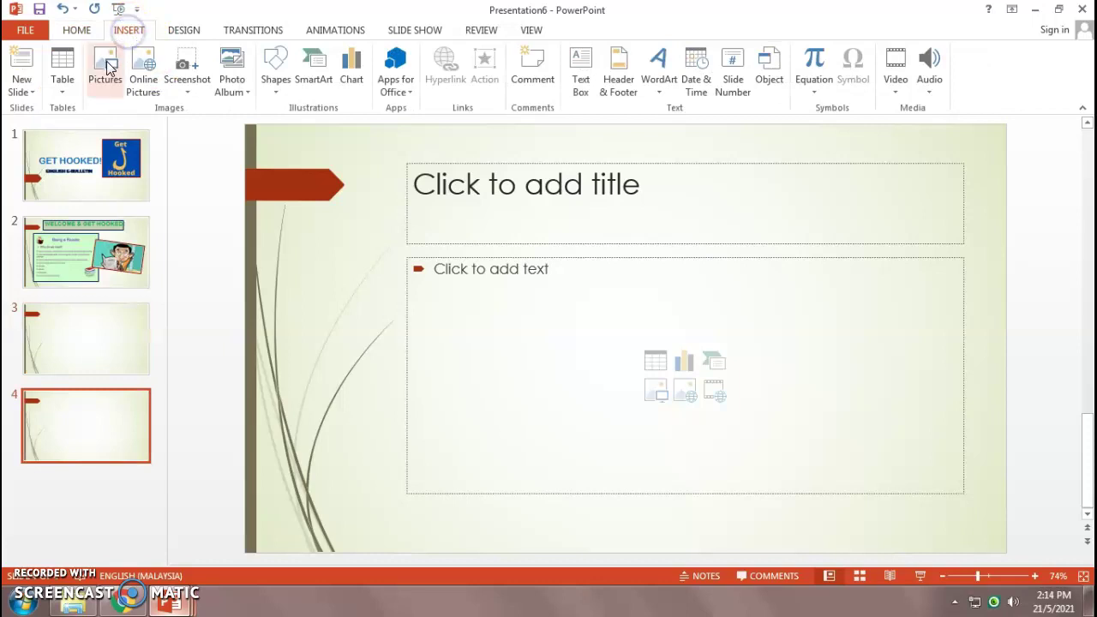
pyautogui.click(105, 67)
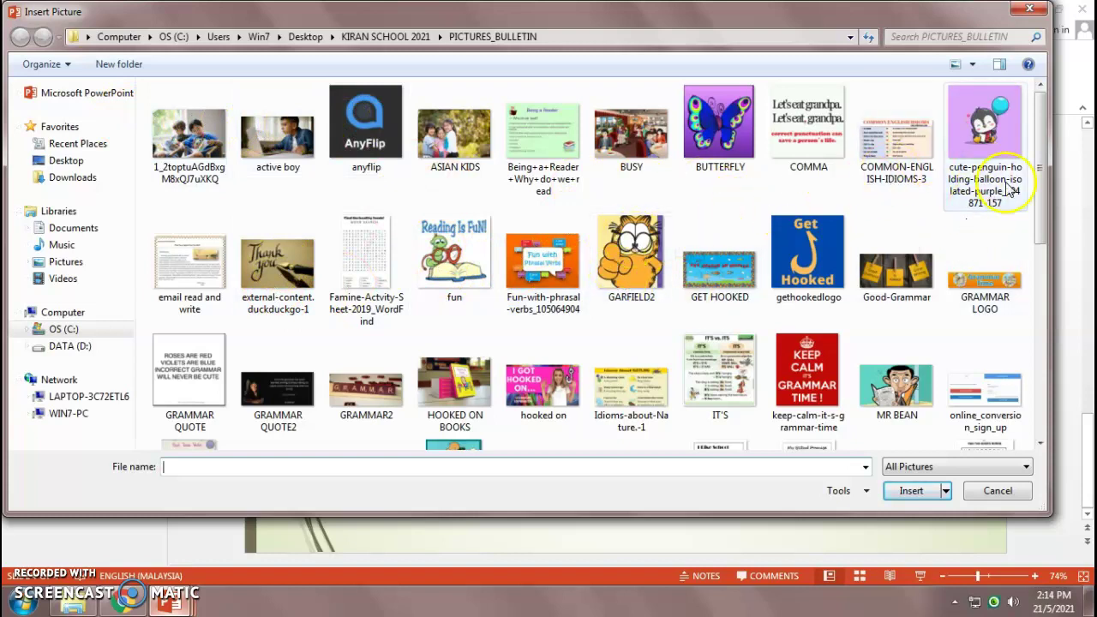
pyautogui.moveTo(1043, 165); pyautogui.dragTo(1038, 319)
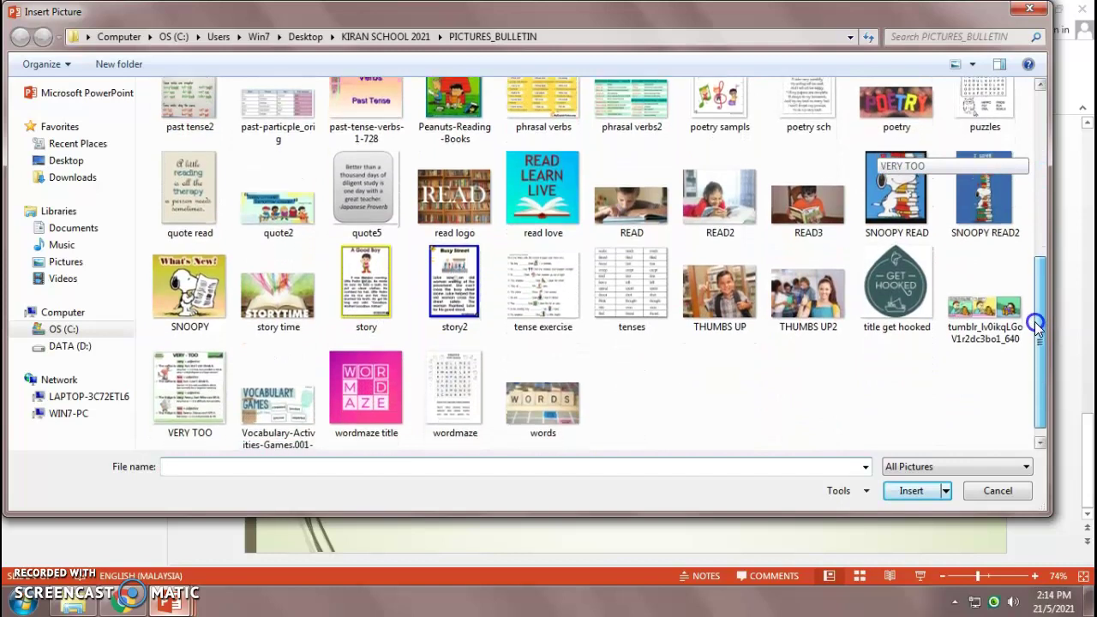
pyautogui.click(452, 196)
pyautogui.click(909, 490)
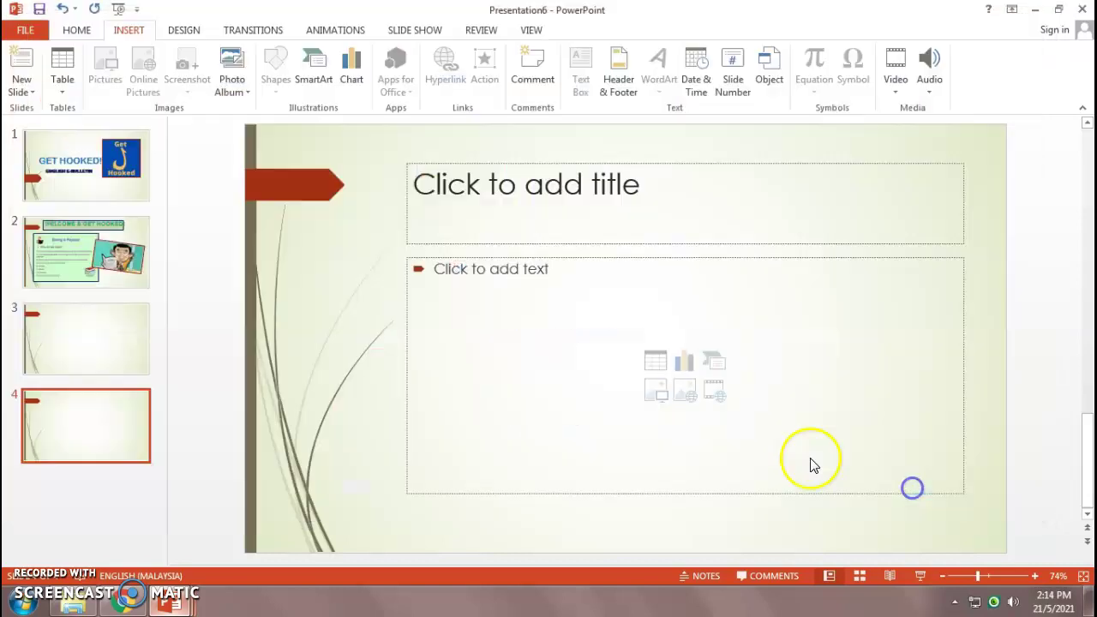
pyautogui.moveTo(99, 427); pyautogui.dragTo(83, 330)
pyautogui.click(648, 377)
pyautogui.click(649, 377)
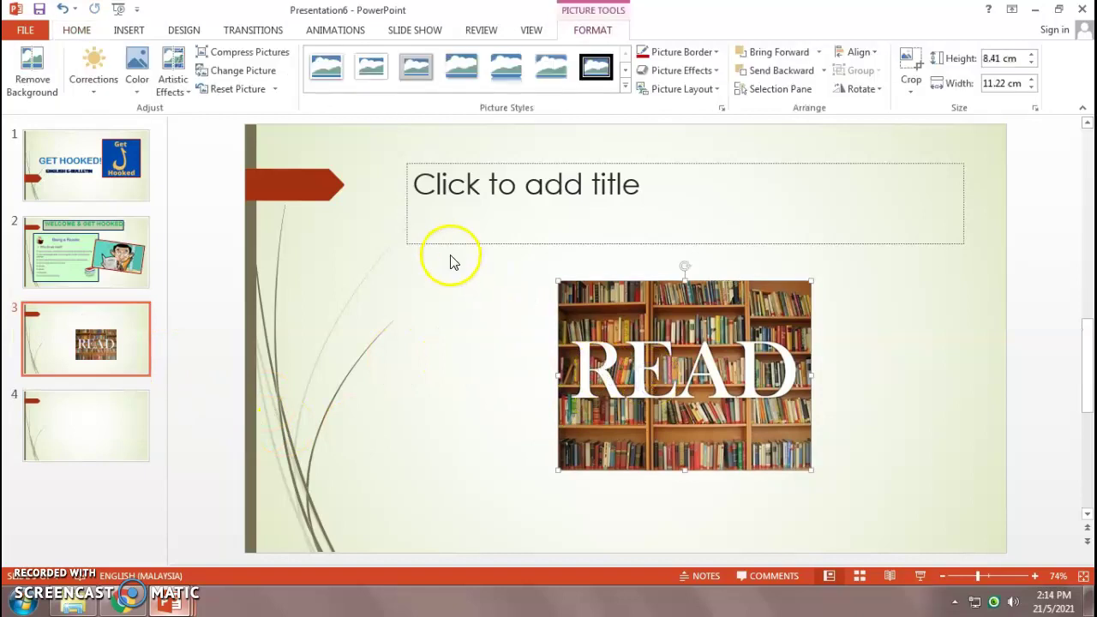
# - Shrink the READ picture to about 4.6 by 6.1 cm and place it in the slide's upper-right corner
pyautogui.moveTo(674, 312); pyautogui.dragTo(409, 174)
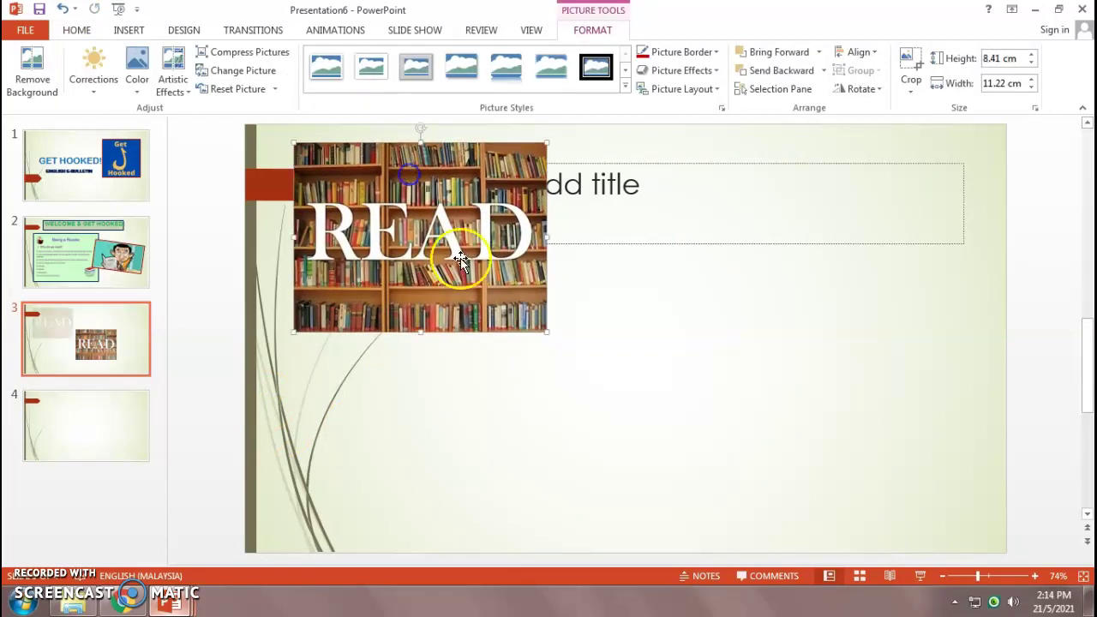
pyautogui.moveTo(547, 330); pyautogui.dragTo(969, 205)
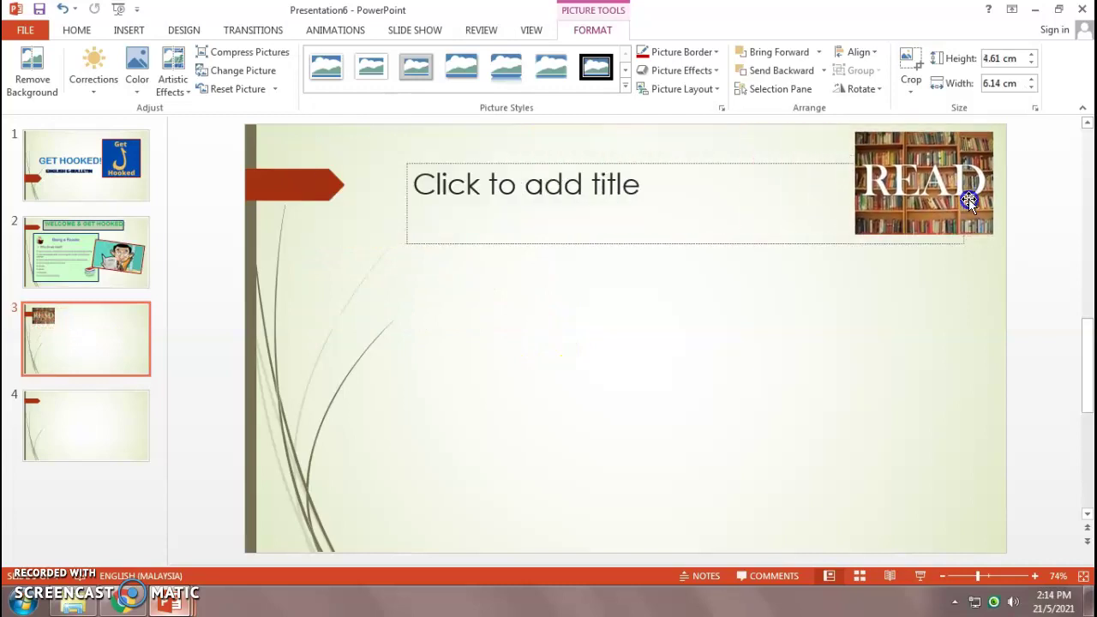
pyautogui.click(855, 260)
# - Insert the "story" picture and fit it along the slide's left side at about 17.3 by 12 cm
pyautogui.click(124, 30)
pyautogui.click(103, 69)
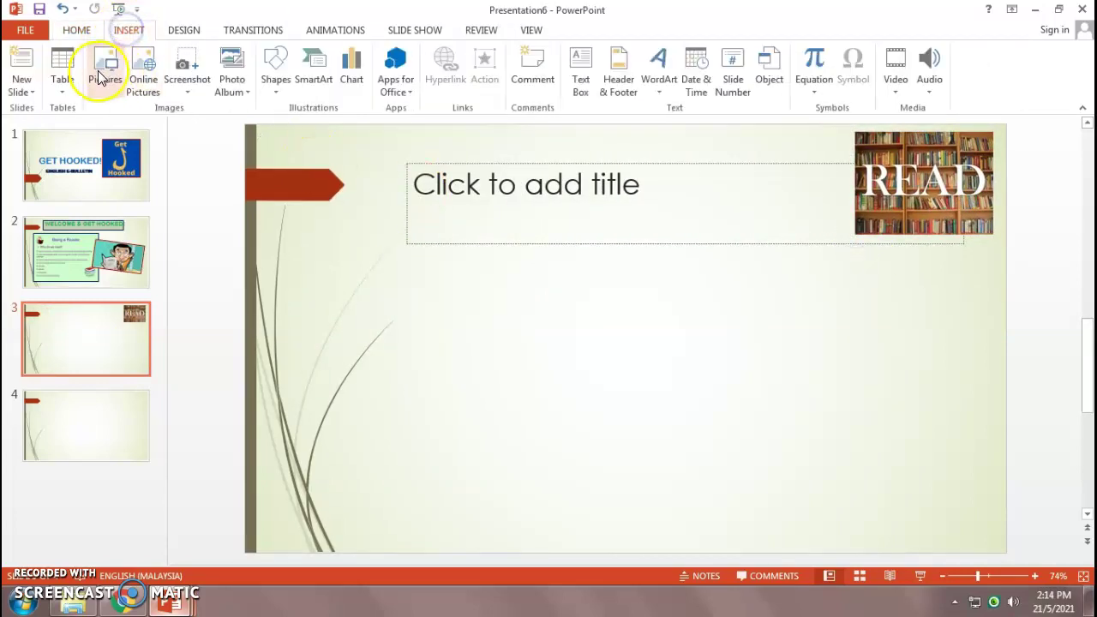
pyautogui.moveTo(1038, 196); pyautogui.dragTo(991, 368)
pyautogui.click(351, 276)
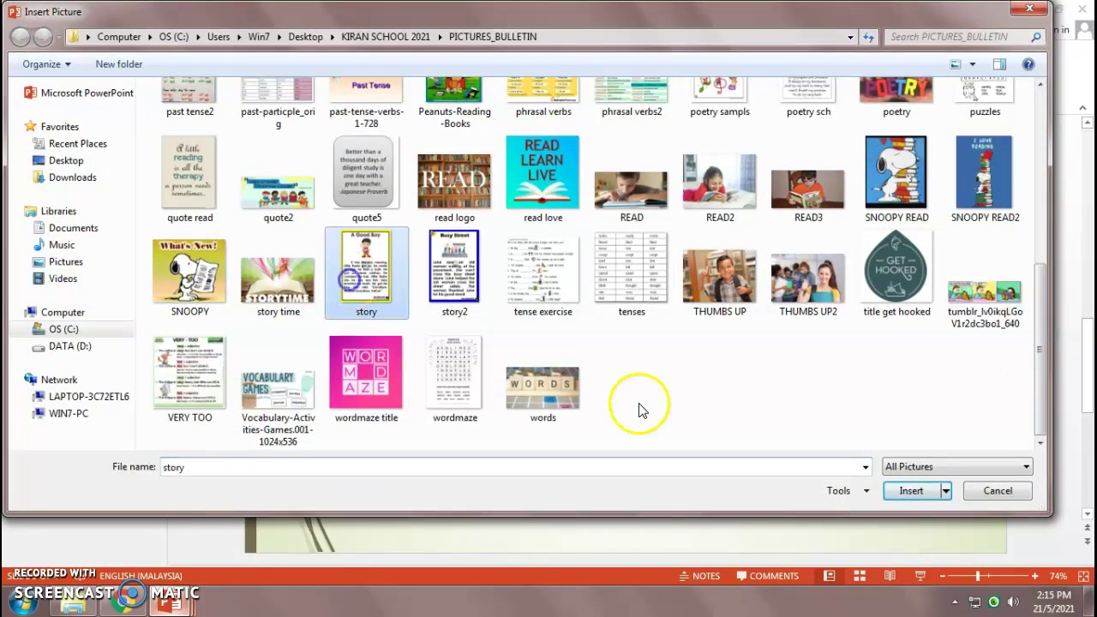
pyautogui.click(892, 495)
pyautogui.moveTo(570, 385); pyautogui.dragTo(374, 400)
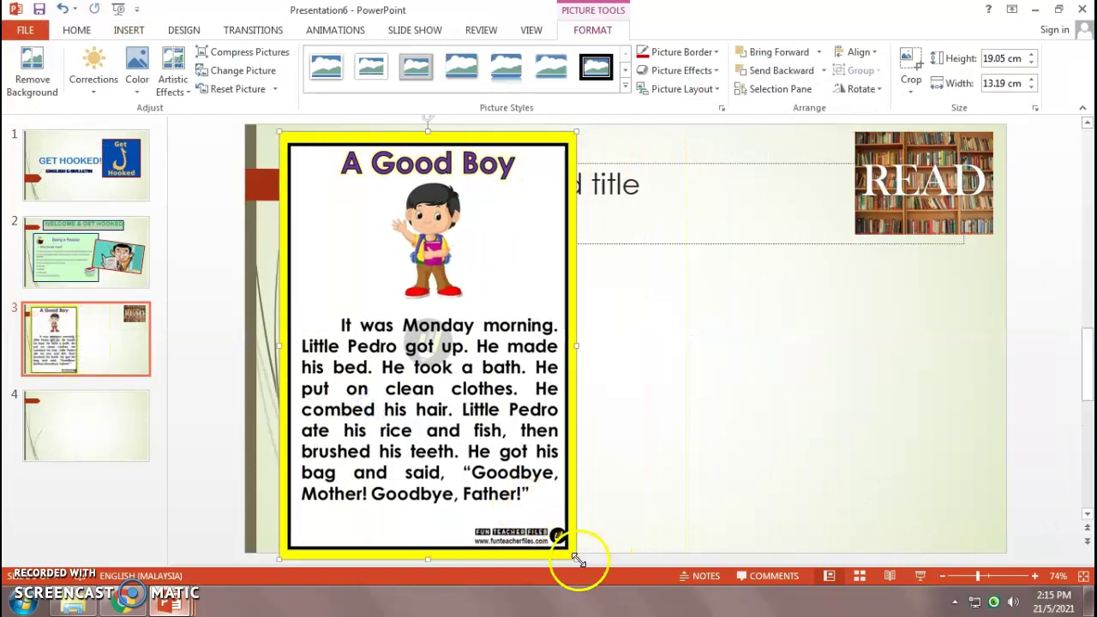
pyautogui.moveTo(576, 558); pyautogui.dragTo(546, 532)
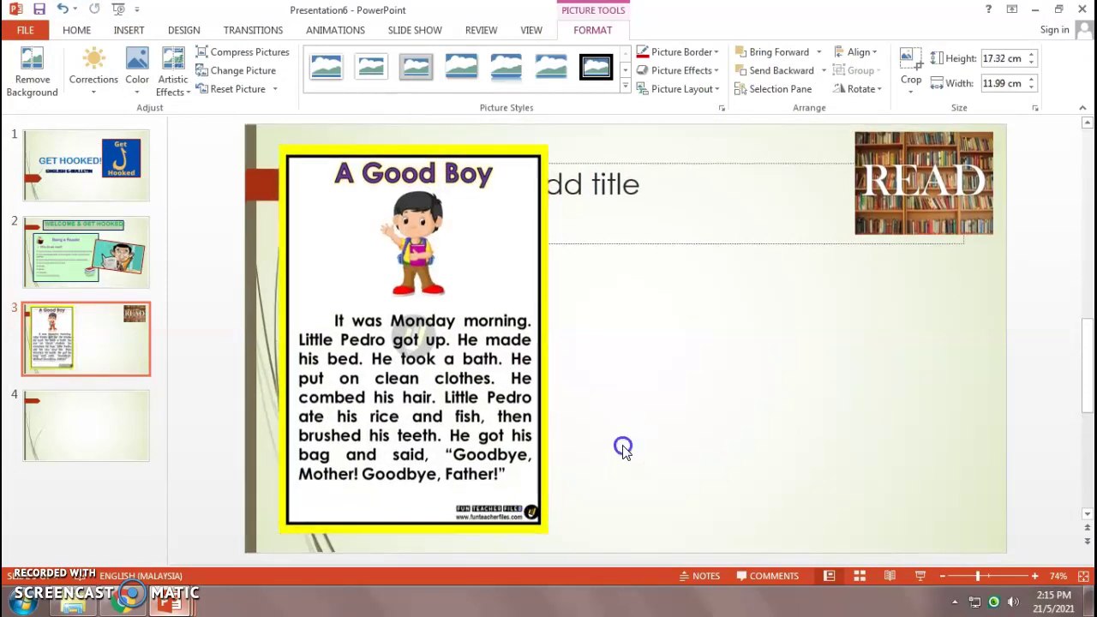
# - Fit the title placeholder beside the "A Good Boy" picture and enter "TASK: WRITE A SIMILAR STORY ABOUT A DILIGET GIRL"
pyautogui.click(632, 243)
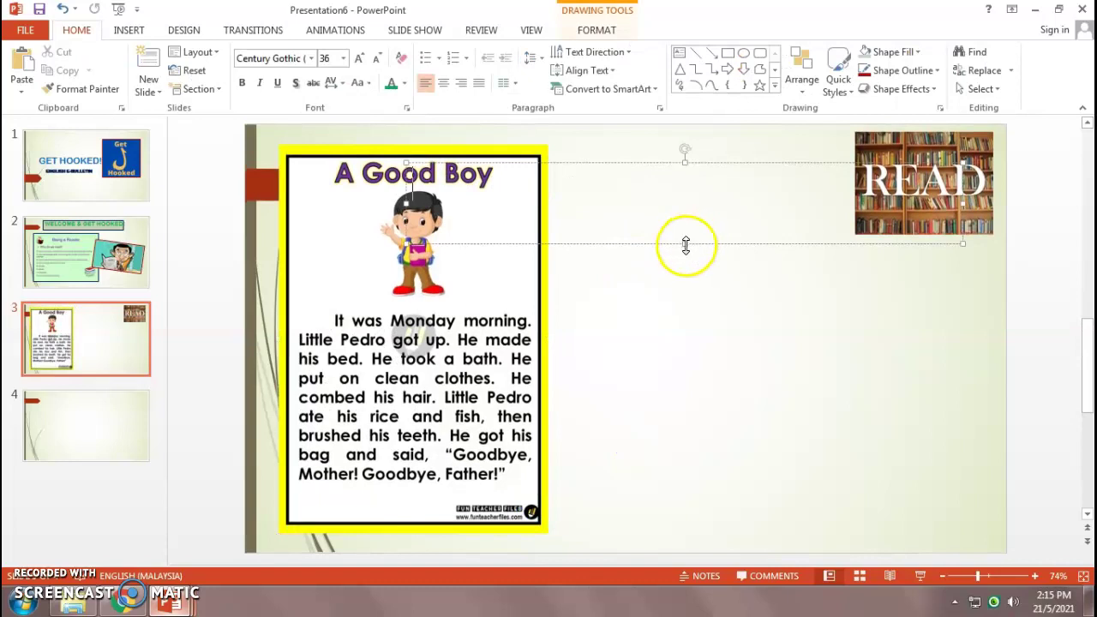
pyautogui.moveTo(685, 246); pyautogui.dragTo(575, 245)
pyautogui.click(725, 249)
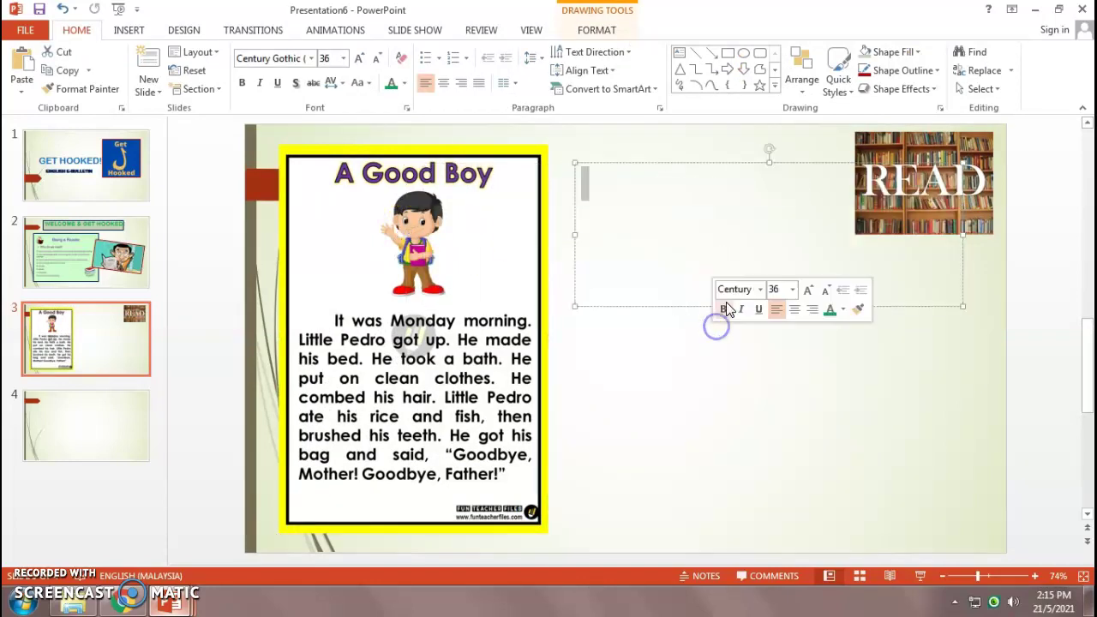
pyautogui.moveTo(666, 309); pyautogui.dragTo(652, 384)
pyautogui.click(587, 227)
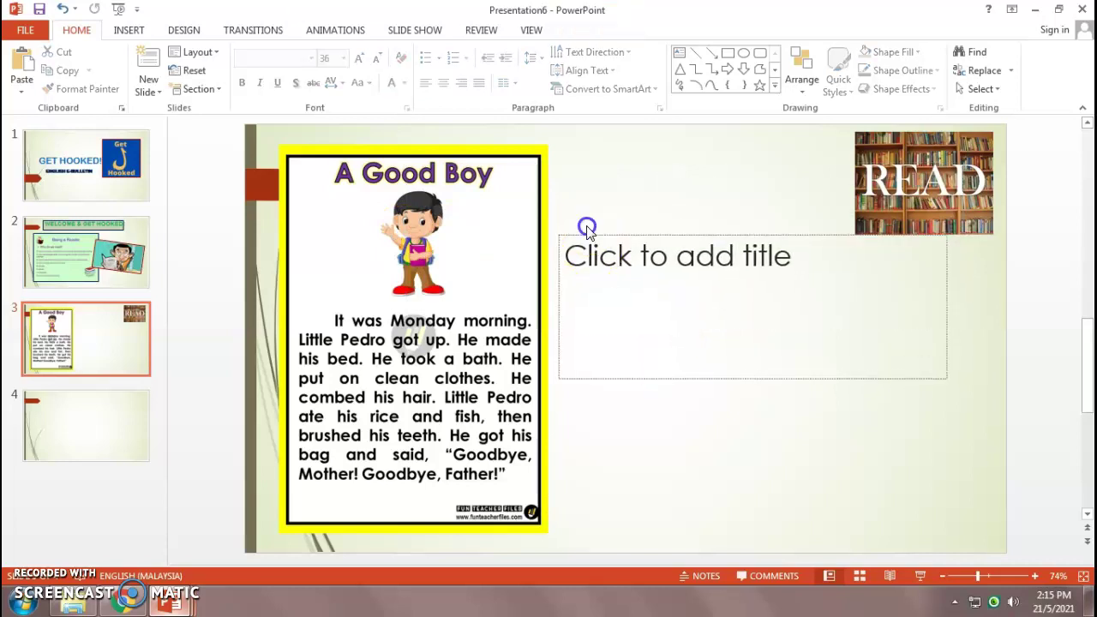
pyautogui.click(587, 248)
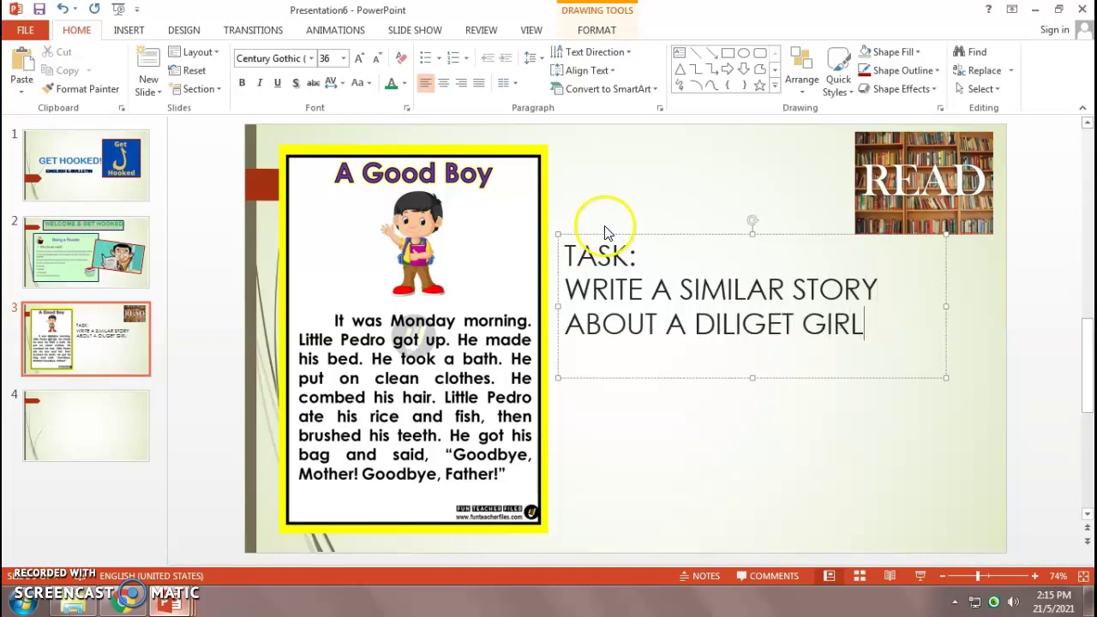
# - Format the whole task text in blue Arial Rounded MT Bold at size 40
pyautogui.moveTo(569, 254); pyautogui.dragTo(863, 334)
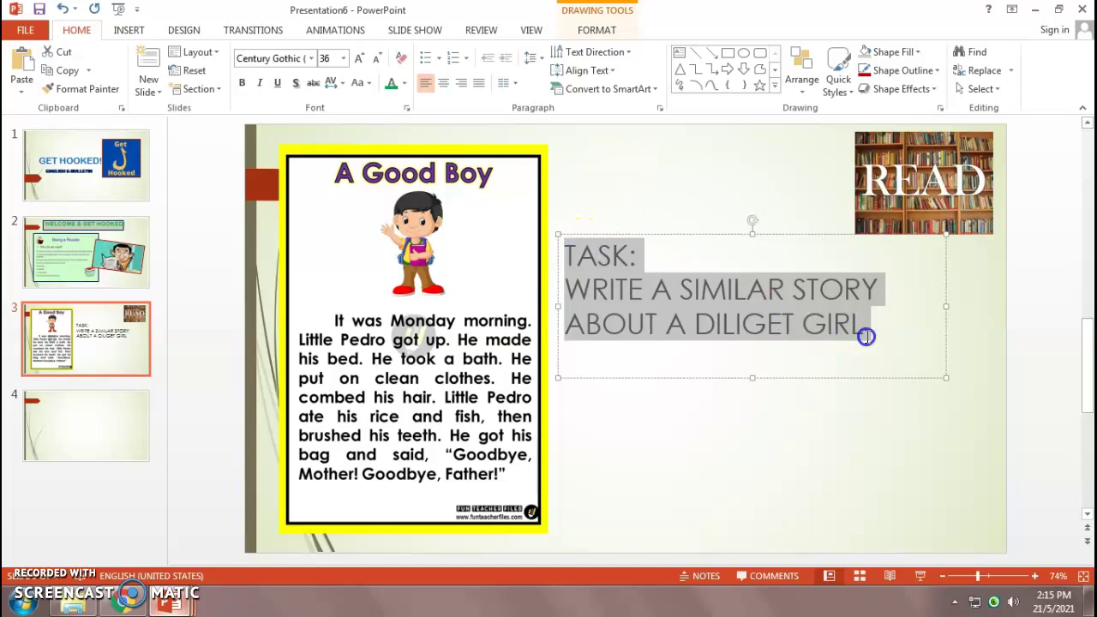
pyautogui.click(406, 91)
pyautogui.click(488, 210)
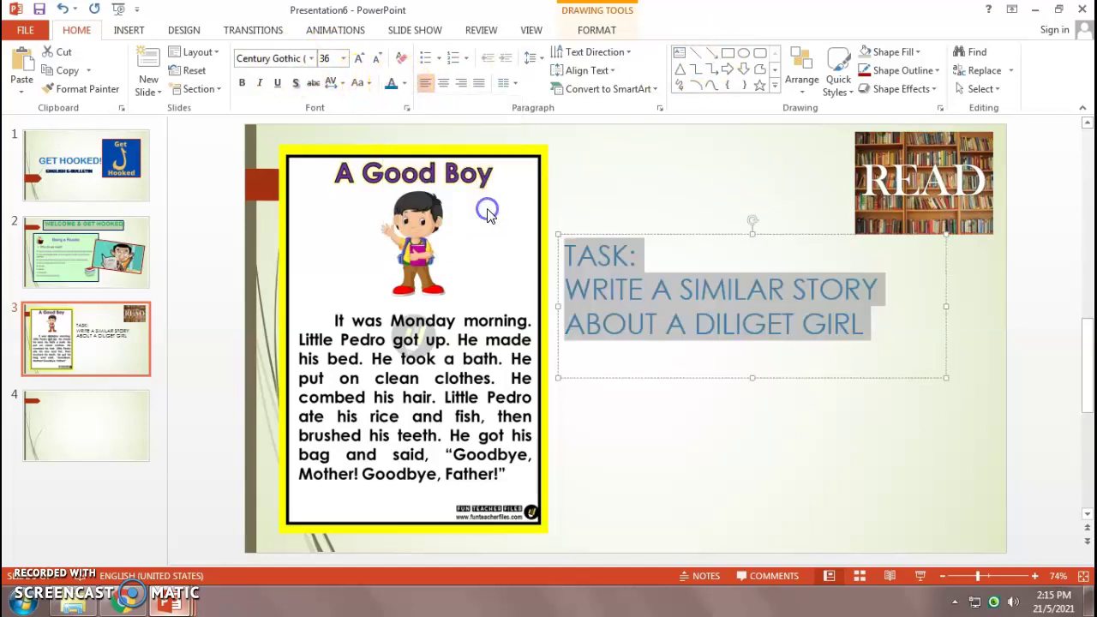
pyautogui.click(311, 58)
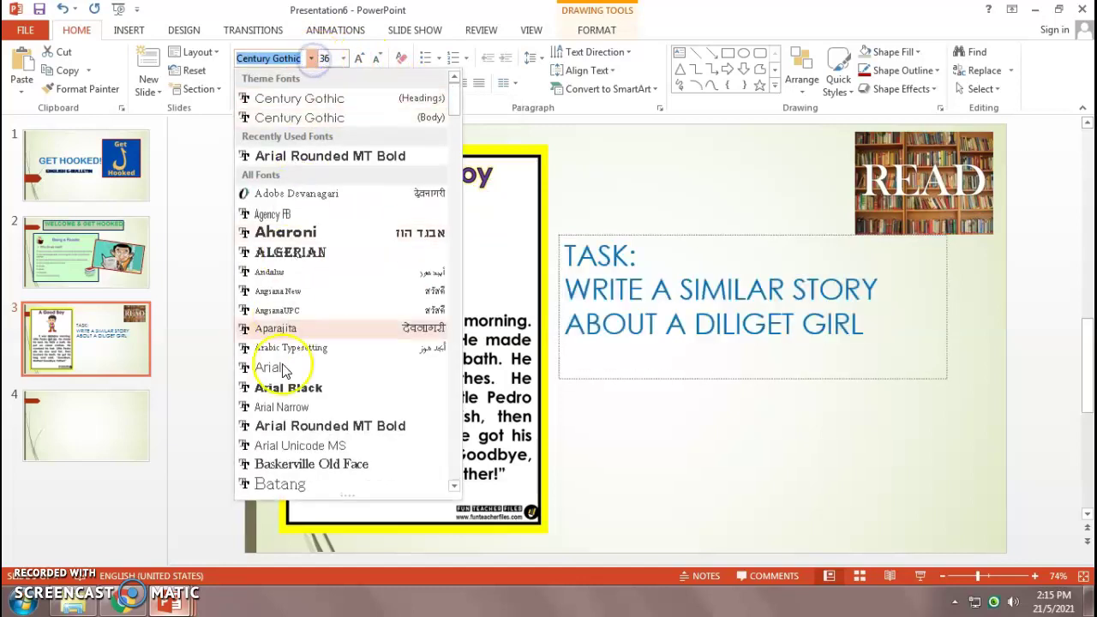
pyautogui.click(308, 426)
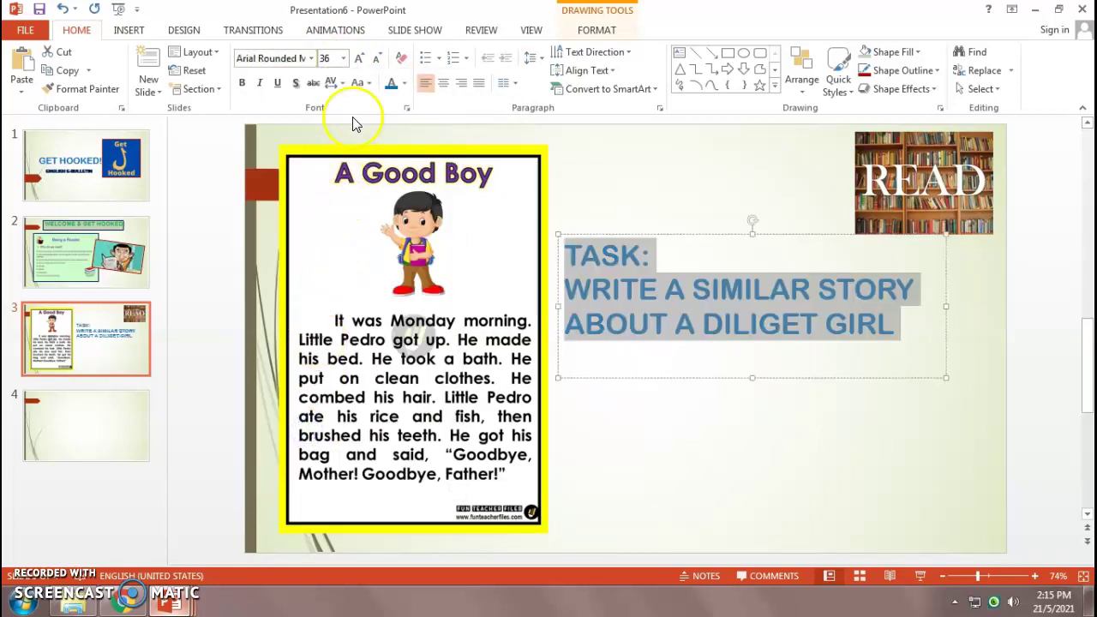
pyautogui.click(357, 60)
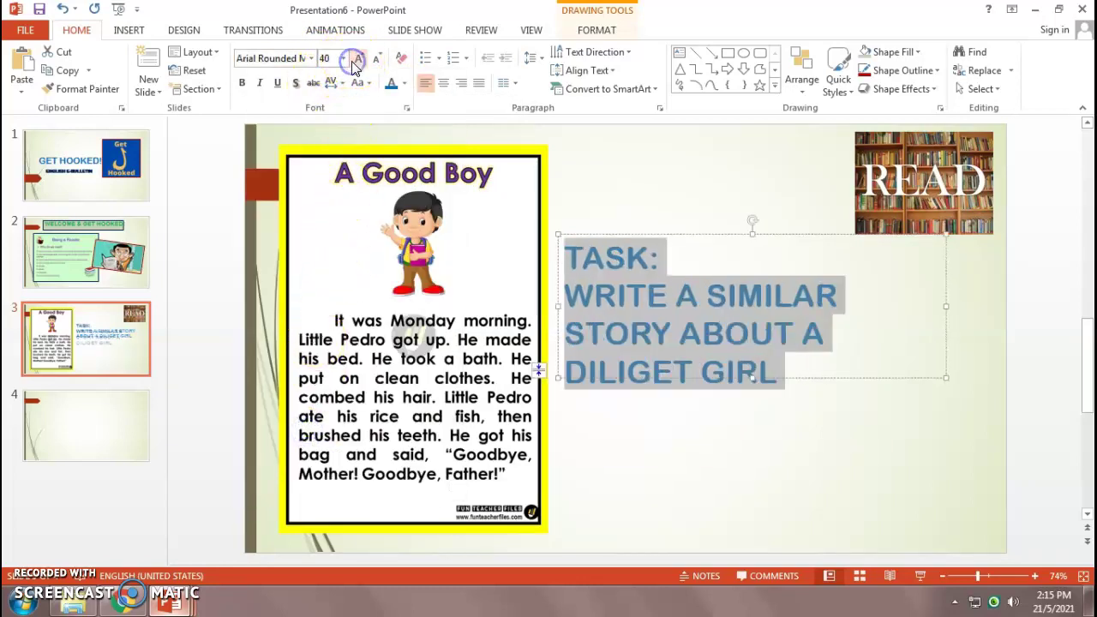
# - Correct "DILIGET" to "DILIGENT" and resize the task text box to fit its three lines of text
pyautogui.moveTo(947, 378); pyautogui.dragTo(963, 396)
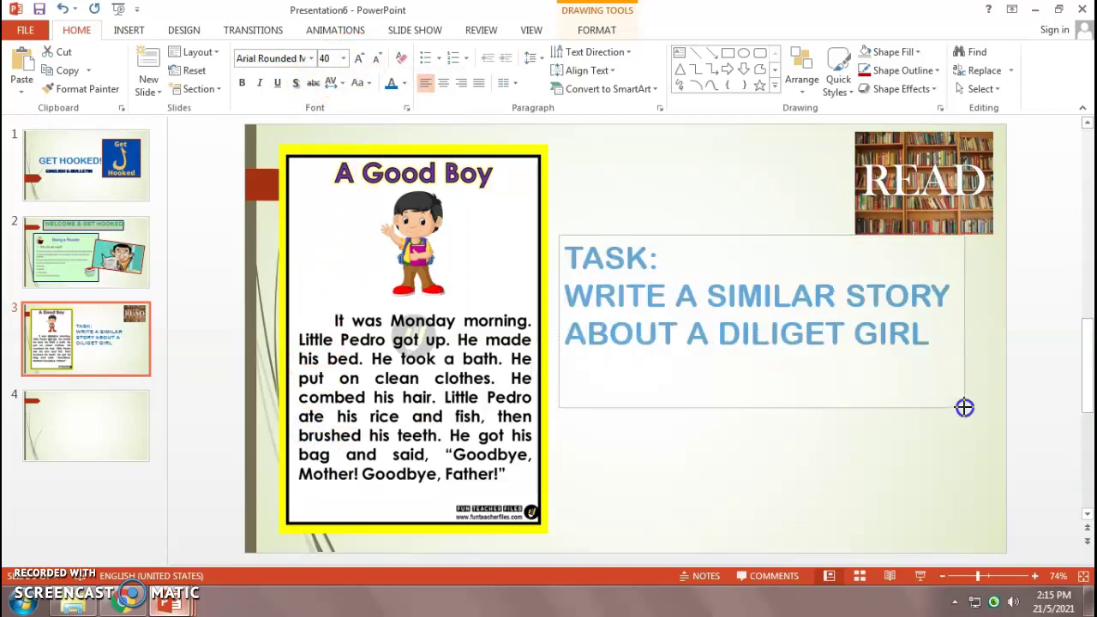
pyautogui.click(818, 340)
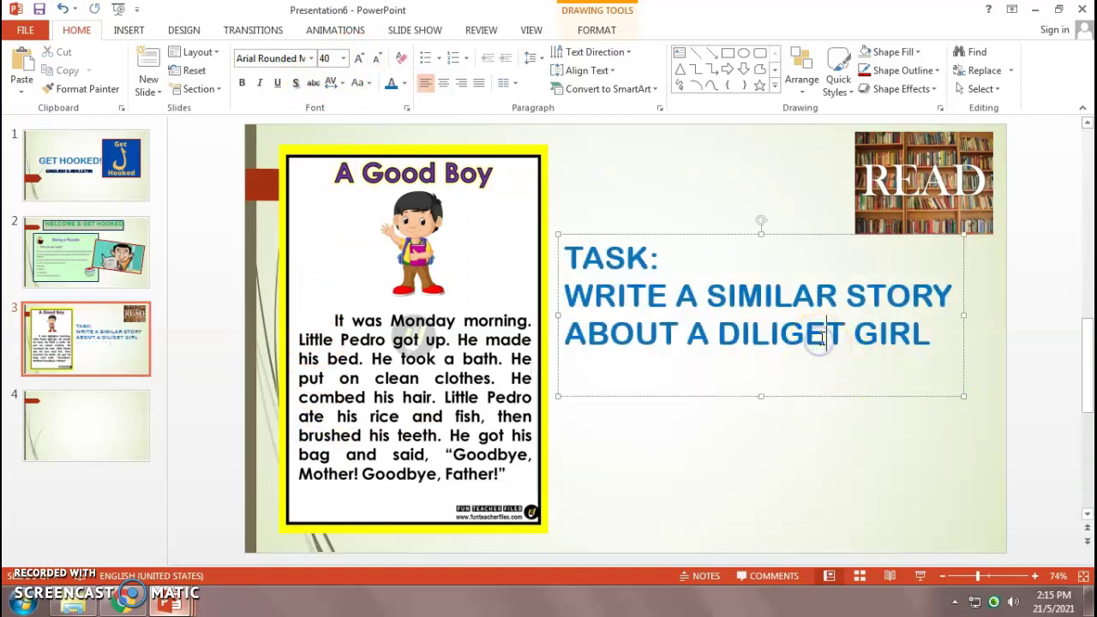
pyautogui.write('N')
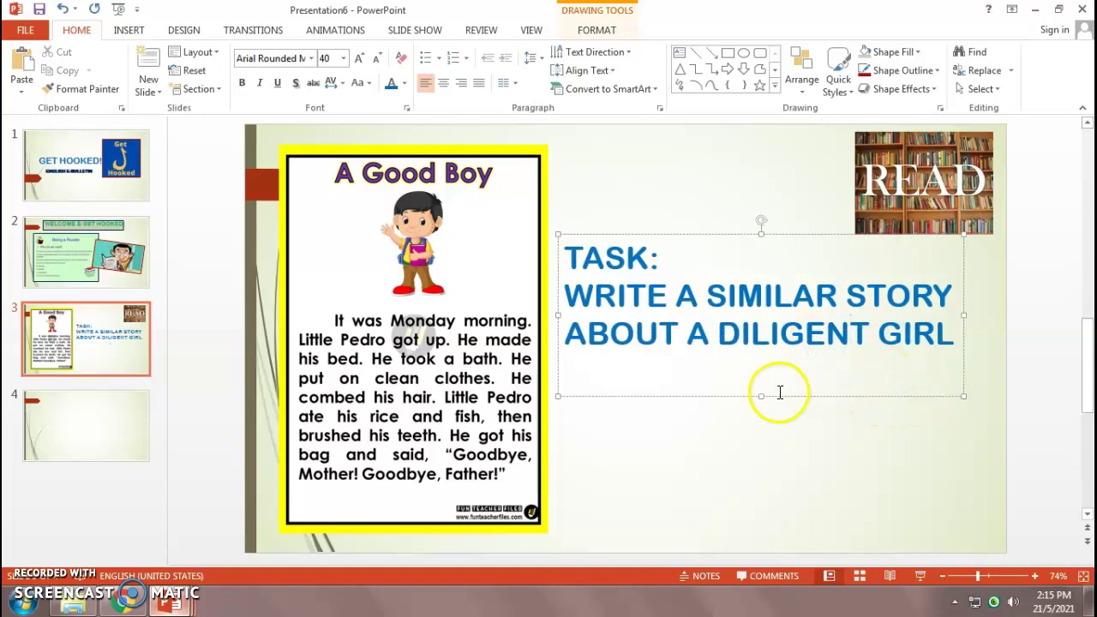
pyautogui.moveTo(760, 393); pyautogui.dragTo(761, 365)
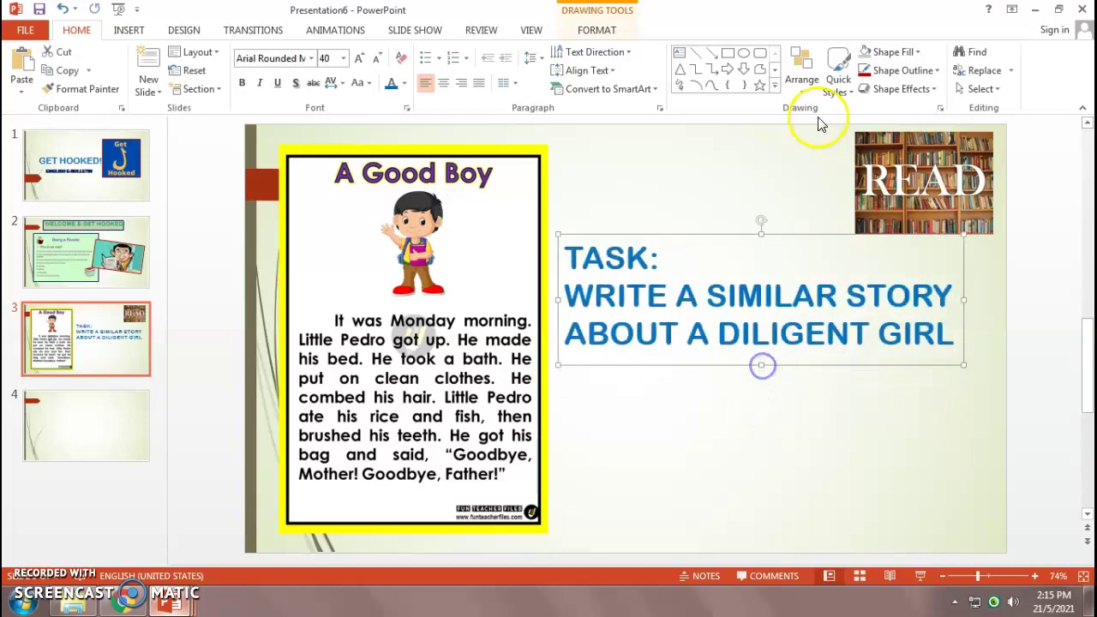
# - Fill the task text box with light orange and give it a thick outline in standard dark red
pyautogui.click(891, 53)
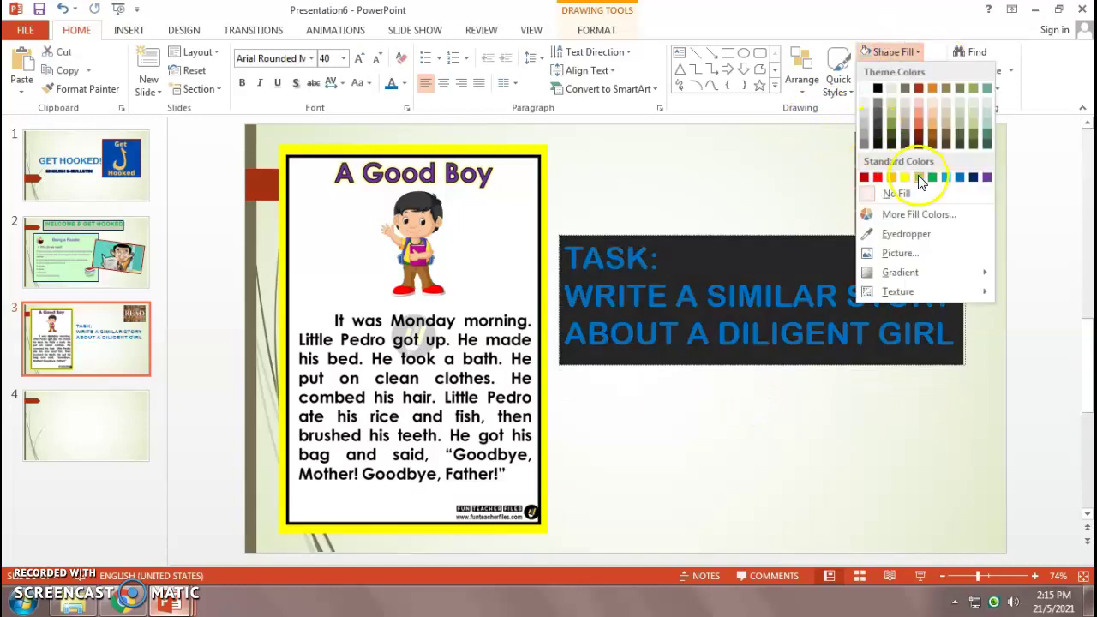
pyautogui.click(930, 106)
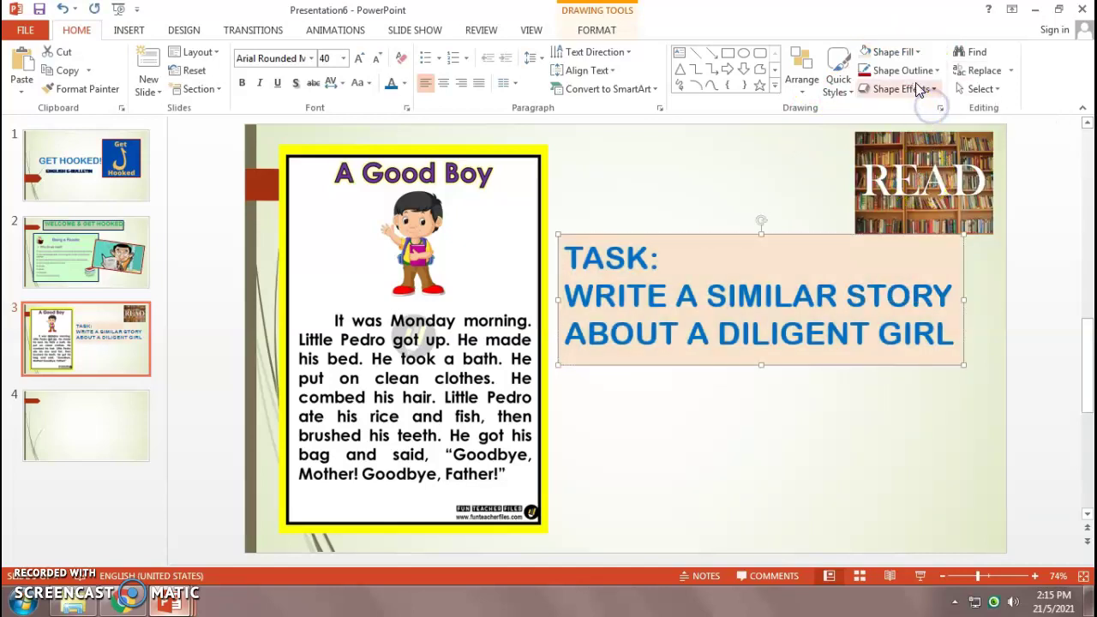
pyautogui.click(917, 75)
pyautogui.click(864, 193)
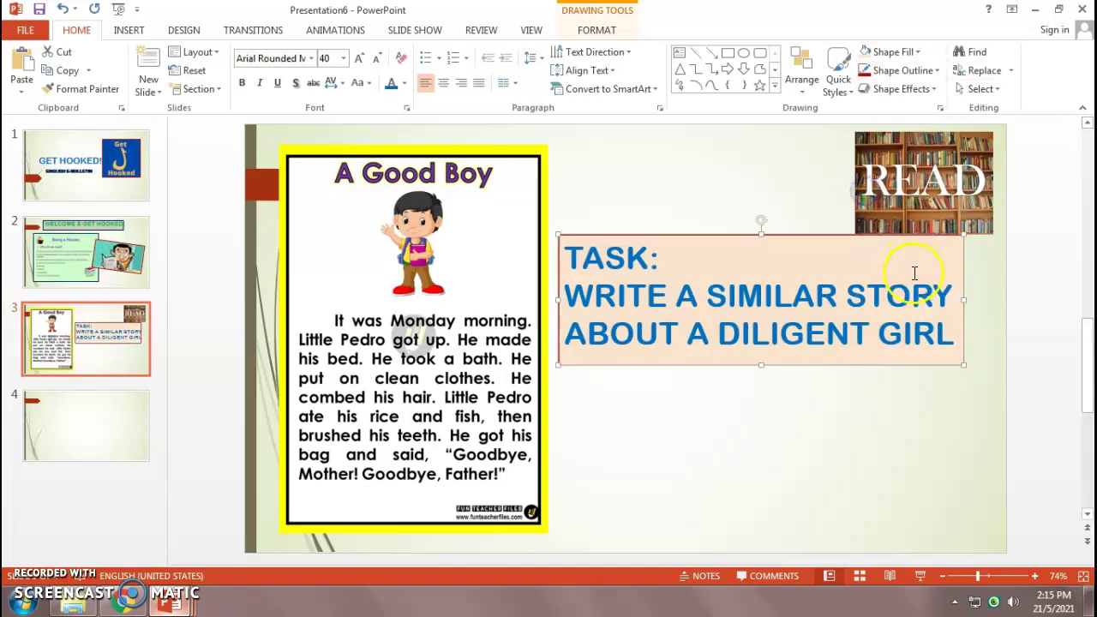
pyautogui.click(904, 71)
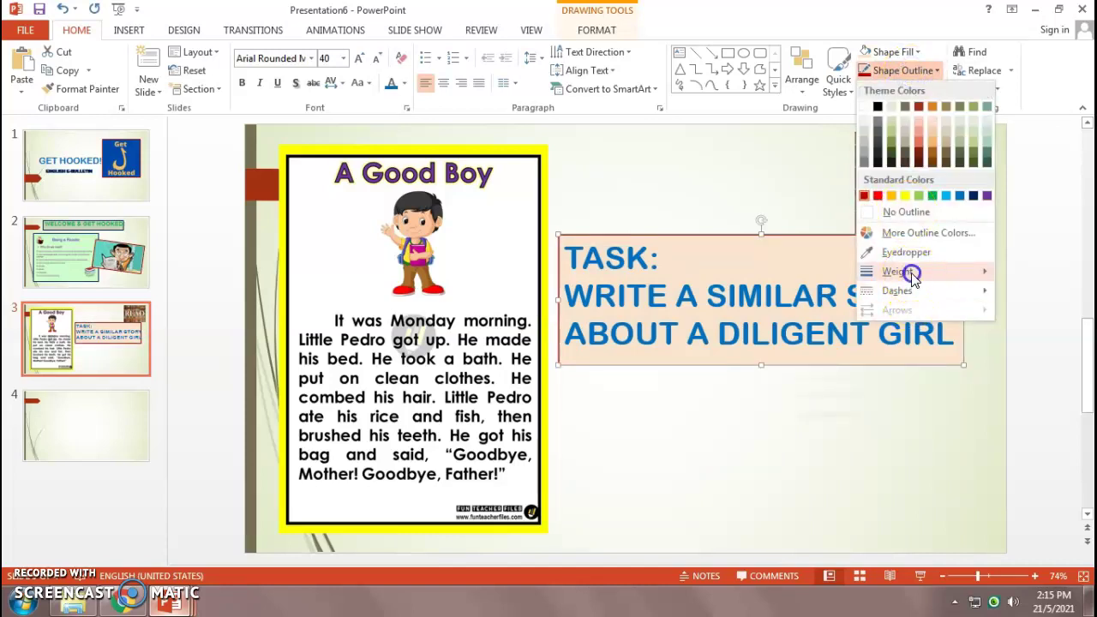
pyautogui.moveTo(898, 270)
pyautogui.click(815, 398)
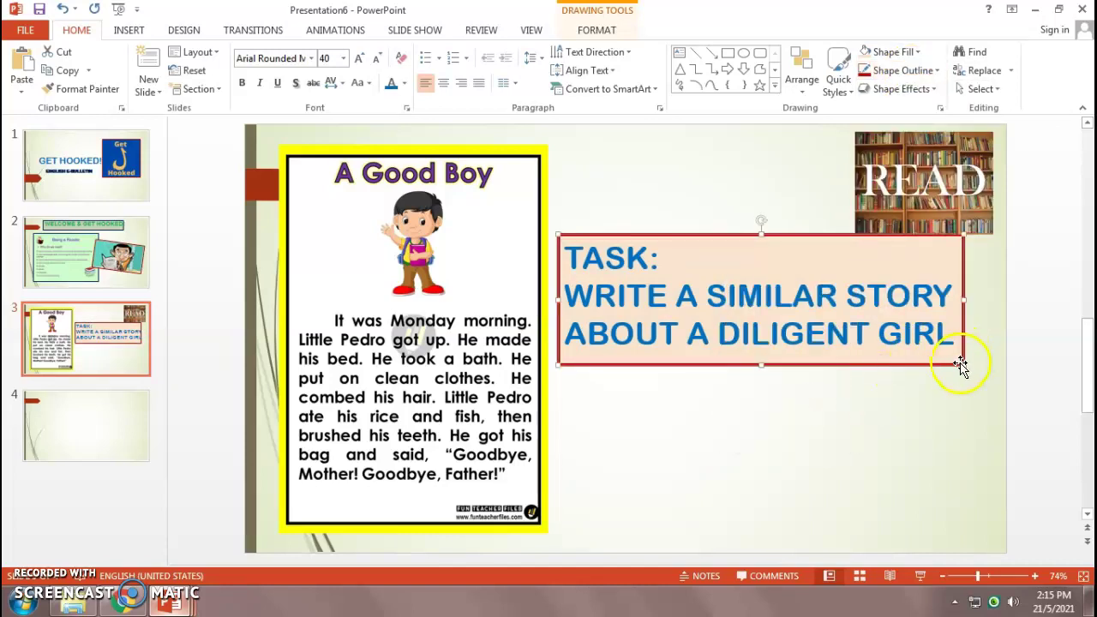
# - Make the task text box narrower and taller, and tilt it slightly counterclockwise above its former spot
pyautogui.moveTo(965, 366); pyautogui.dragTo(841, 396)
pyautogui.moveTo(700, 396); pyautogui.dragTo(693, 441)
pyautogui.moveTo(701, 223); pyautogui.dragTo(715, 140)
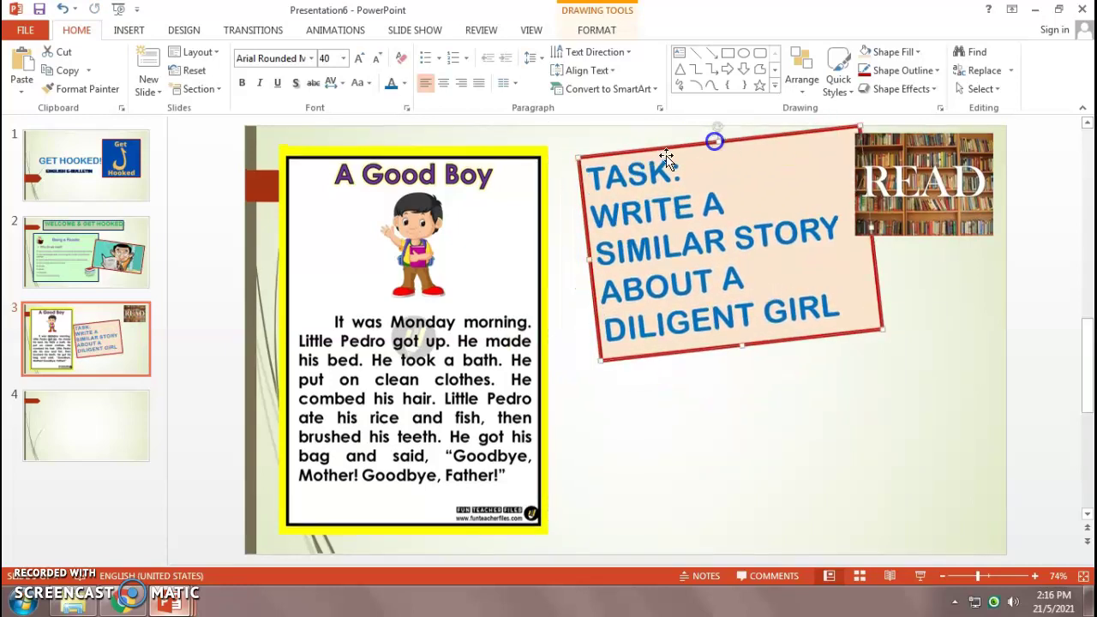
# - Set the whole task text to size 36 and refit its box to the four lines, clear of the READ picture
pyautogui.click(602, 187)
pyautogui.moveTo(593, 183); pyautogui.dragTo(849, 318)
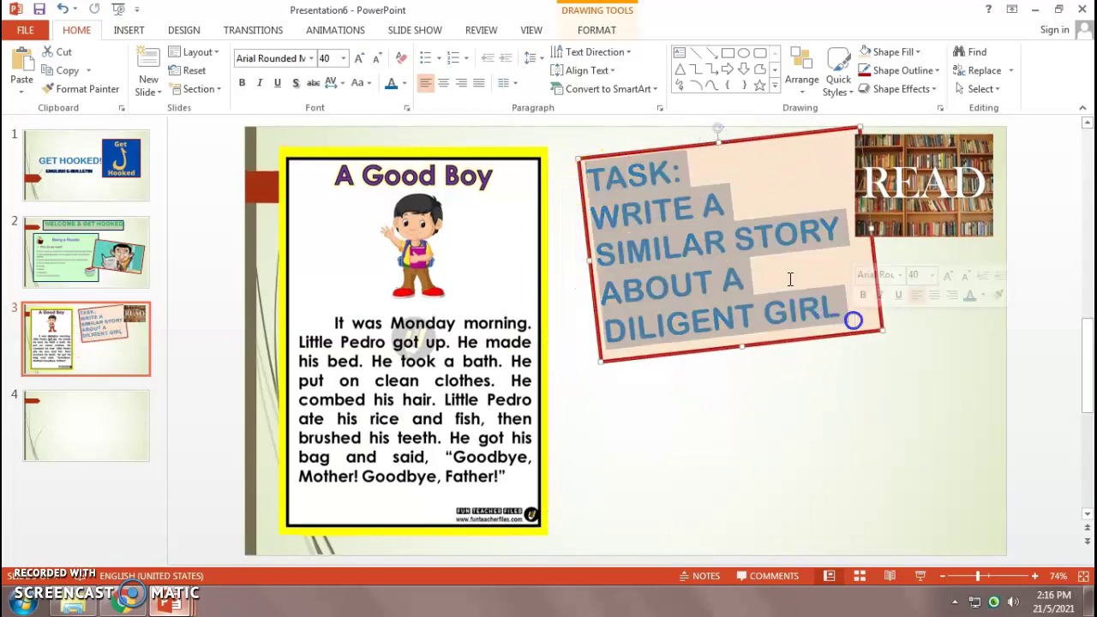
pyautogui.click(374, 58)
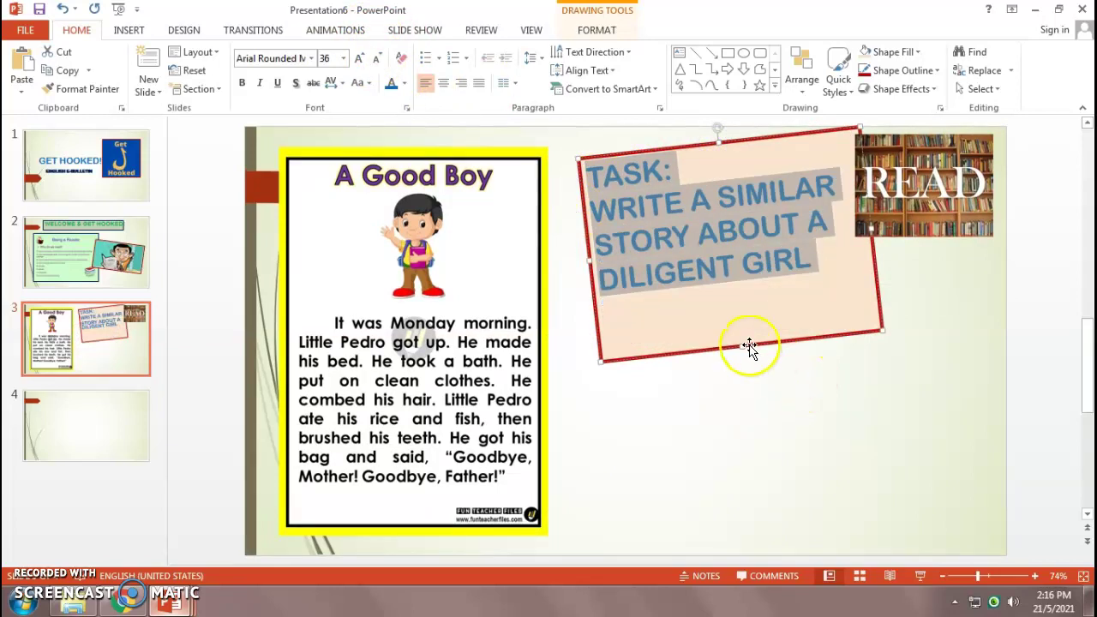
pyautogui.moveTo(742, 344); pyautogui.dragTo(722, 296)
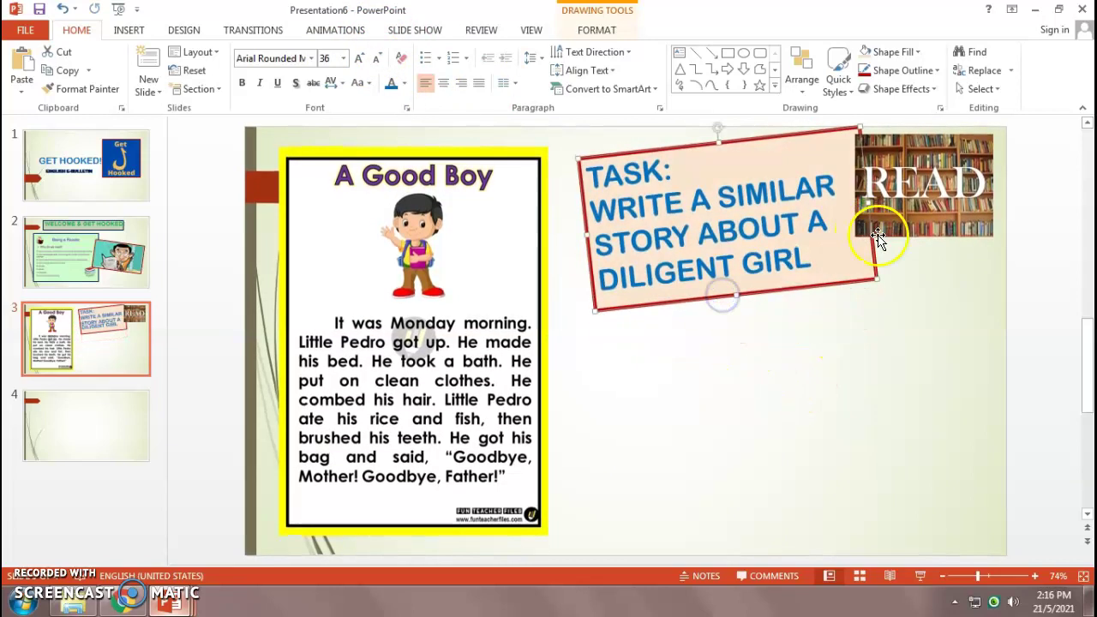
pyautogui.moveTo(875, 252); pyautogui.dragTo(850, 270)
pyautogui.click(909, 306)
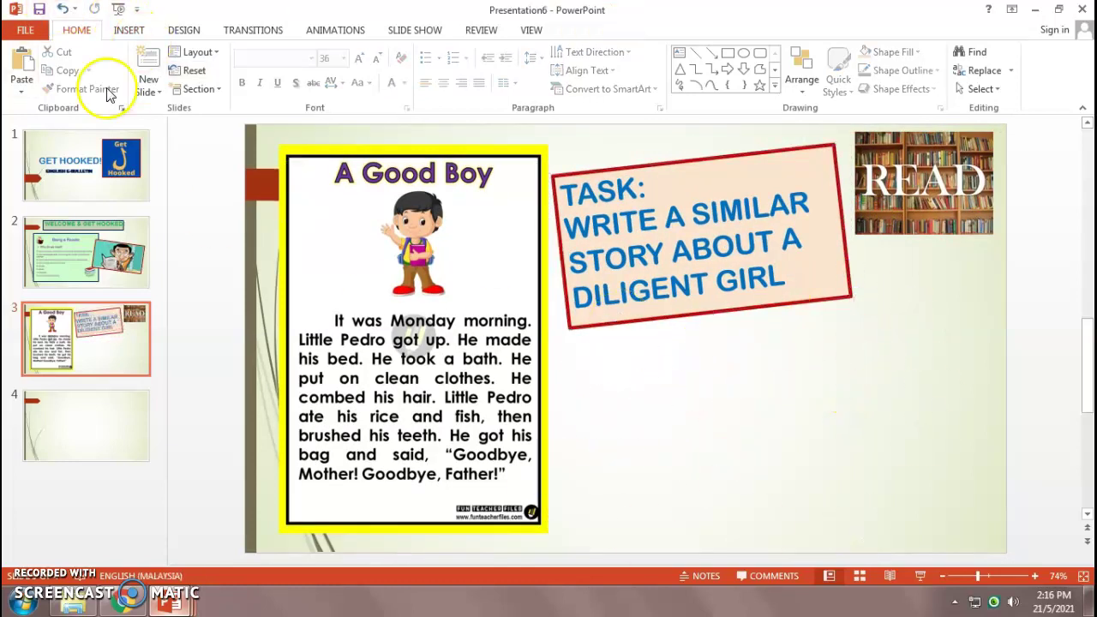
# - Insert the READ2 picture from PICTURES_BULLETIN and shrink it to 11.05 by 14.74 cm beneath the task text
pyautogui.click(130, 32)
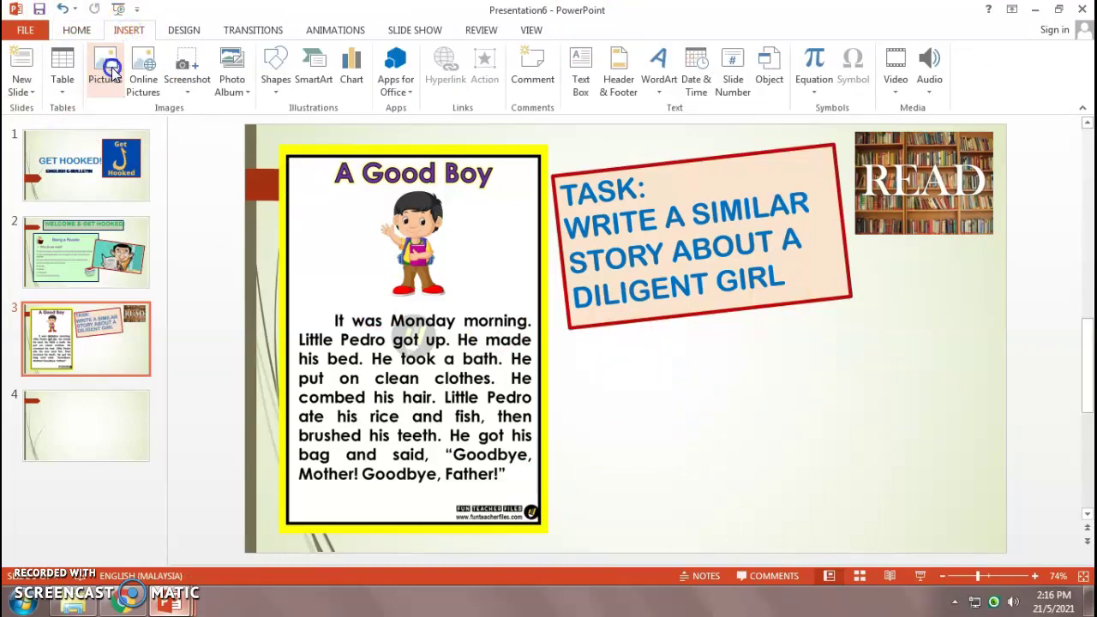
pyautogui.click(110, 68)
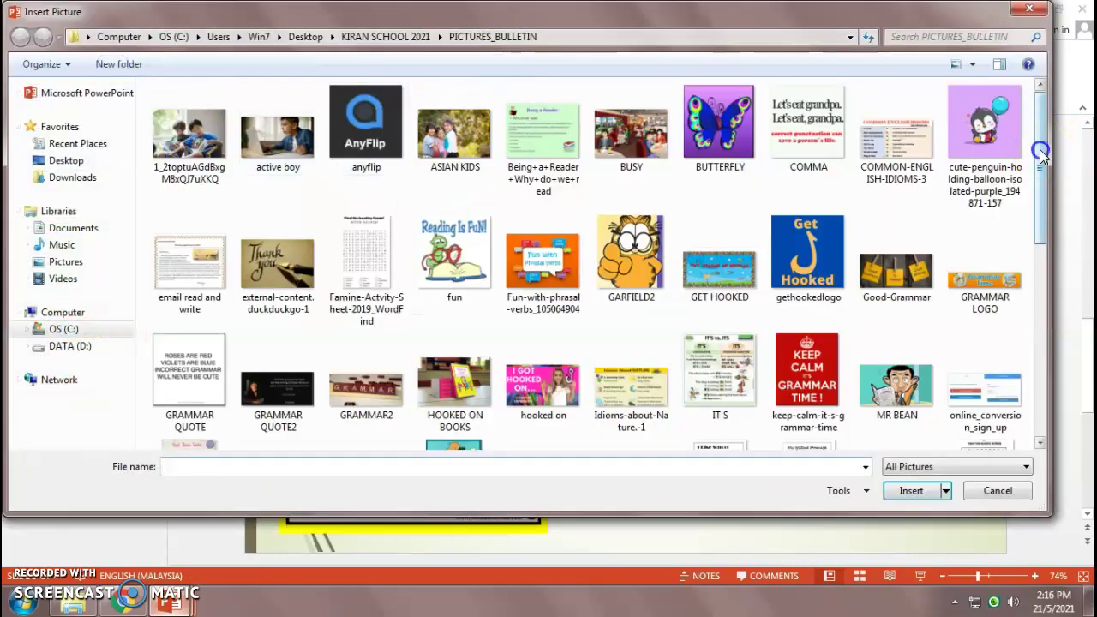
pyautogui.scroll(-5, 1024, 264)
pyautogui.click(720, 317)
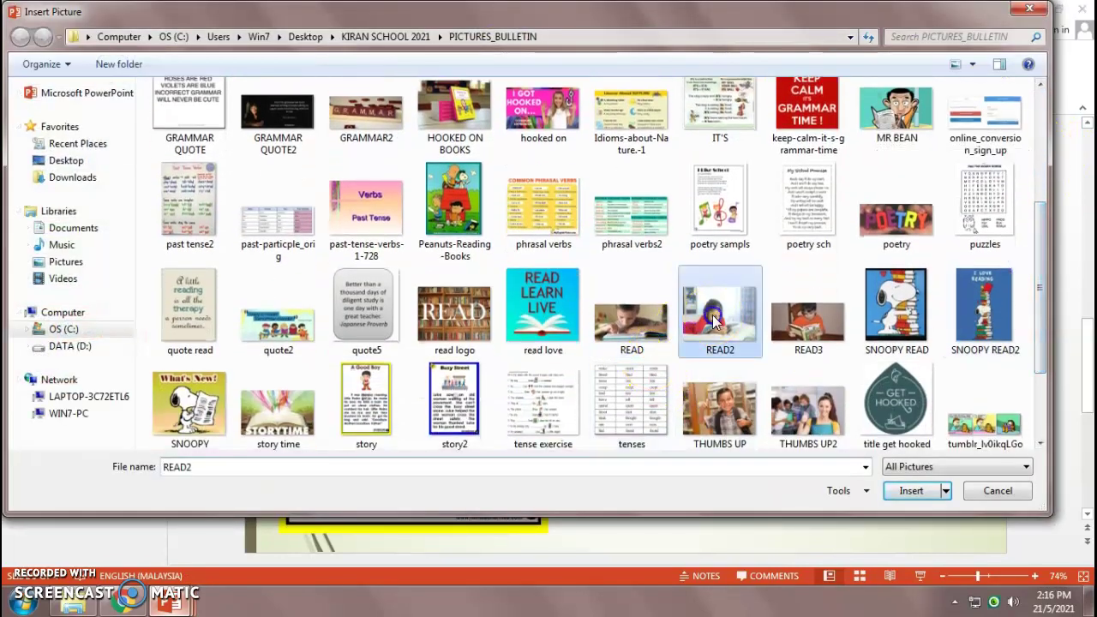
pyautogui.click(915, 492)
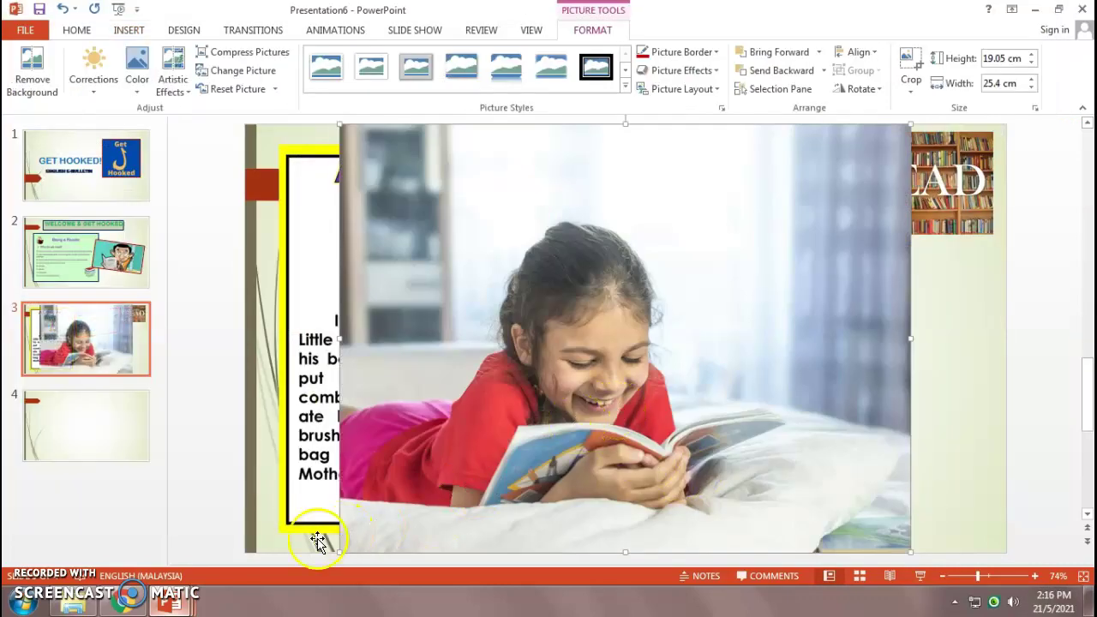
pyautogui.moveTo(339, 553); pyautogui.dragTo(652, 371)
pyautogui.moveTo(705, 313); pyautogui.dragTo(718, 461)
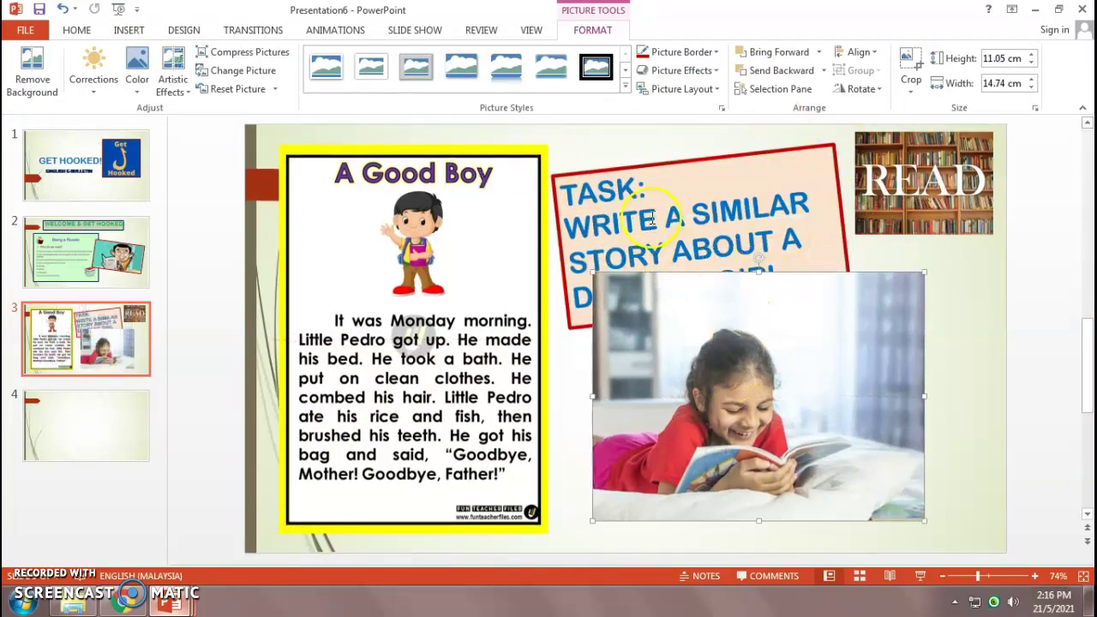
# - Bring the task text box to the front so it overlaps the picture of the reading girl
pyautogui.click(652, 175)
pyautogui.rightClick(653, 167)
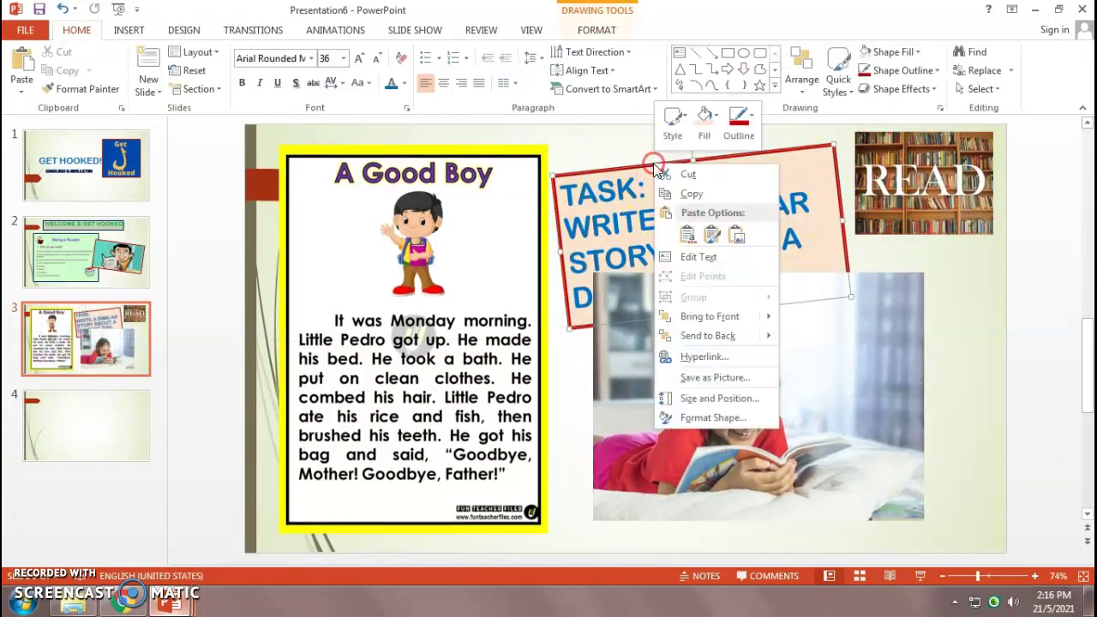
pyautogui.click(710, 324)
pyautogui.click(713, 317)
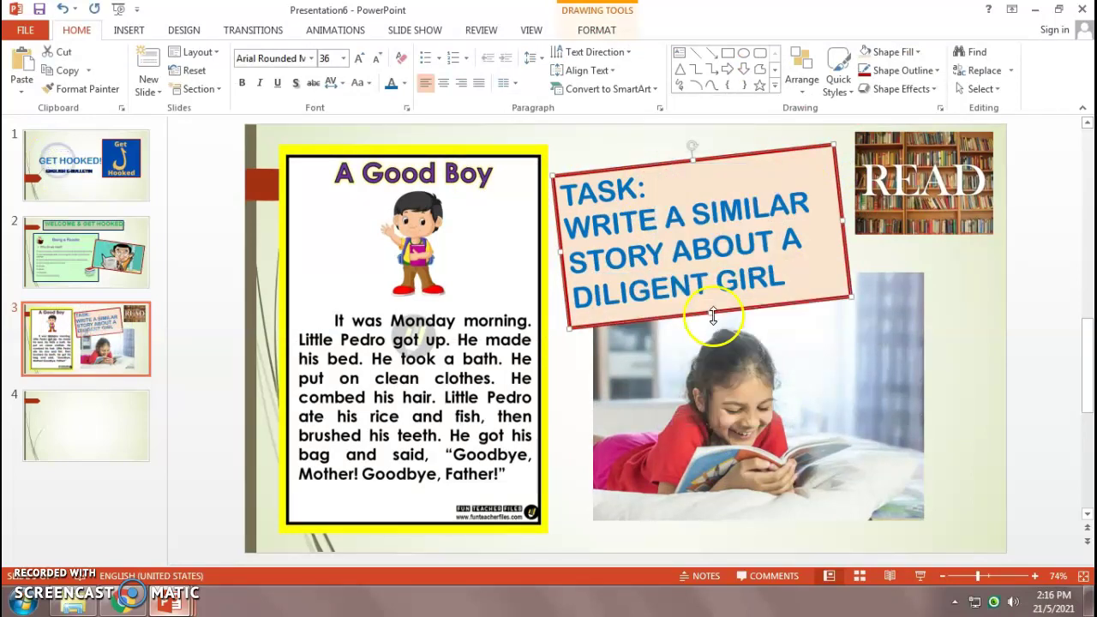
# - Give the picture of the reading girl a dark red theme-color outline with a weight of 4½ pt
pyautogui.click(736, 397)
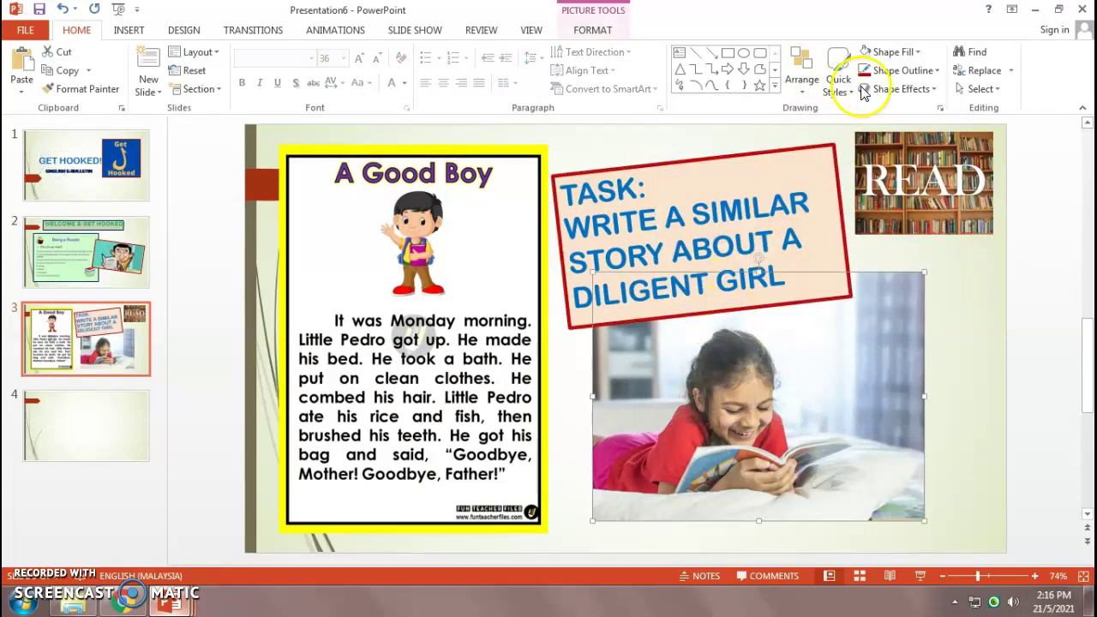
pyautogui.click(926, 70)
pyautogui.click(918, 161)
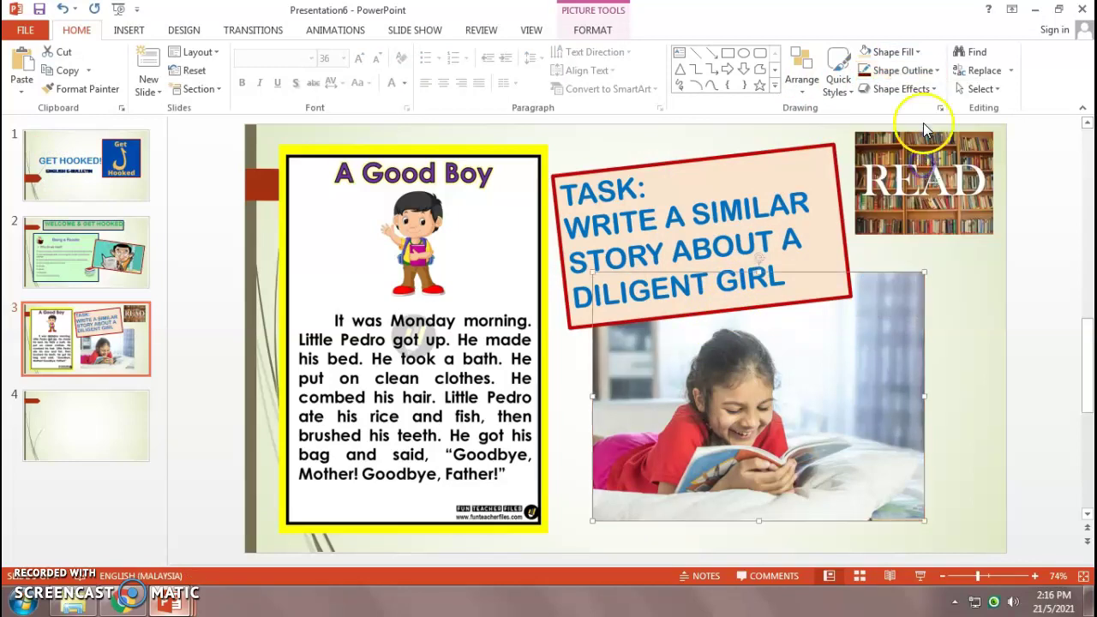
pyautogui.click(908, 71)
pyautogui.moveTo(908, 271)
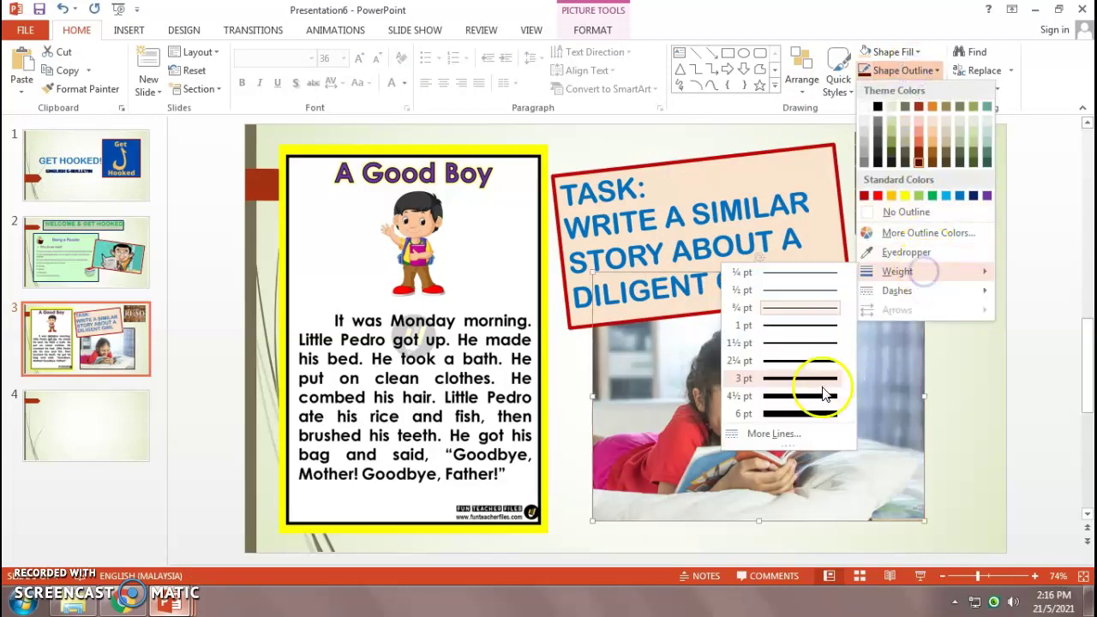
pyautogui.click(814, 392)
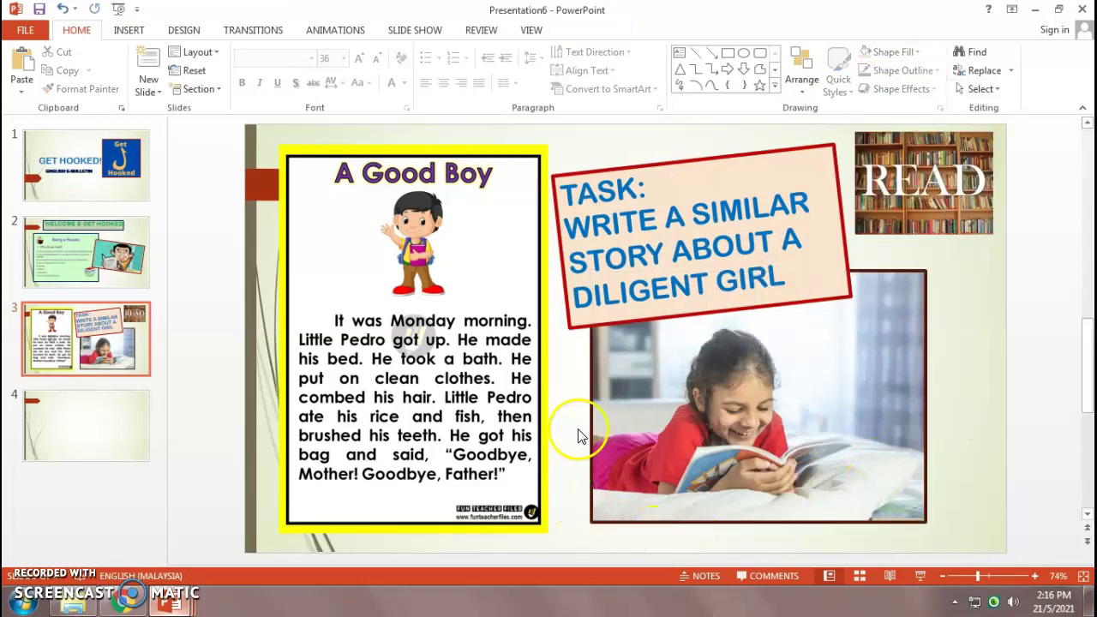
# - Move the READ picture down slightly and give it a dark teal-green theme-color outline 4½ pt thick
pyautogui.click(926, 229)
pyautogui.click(891, 72)
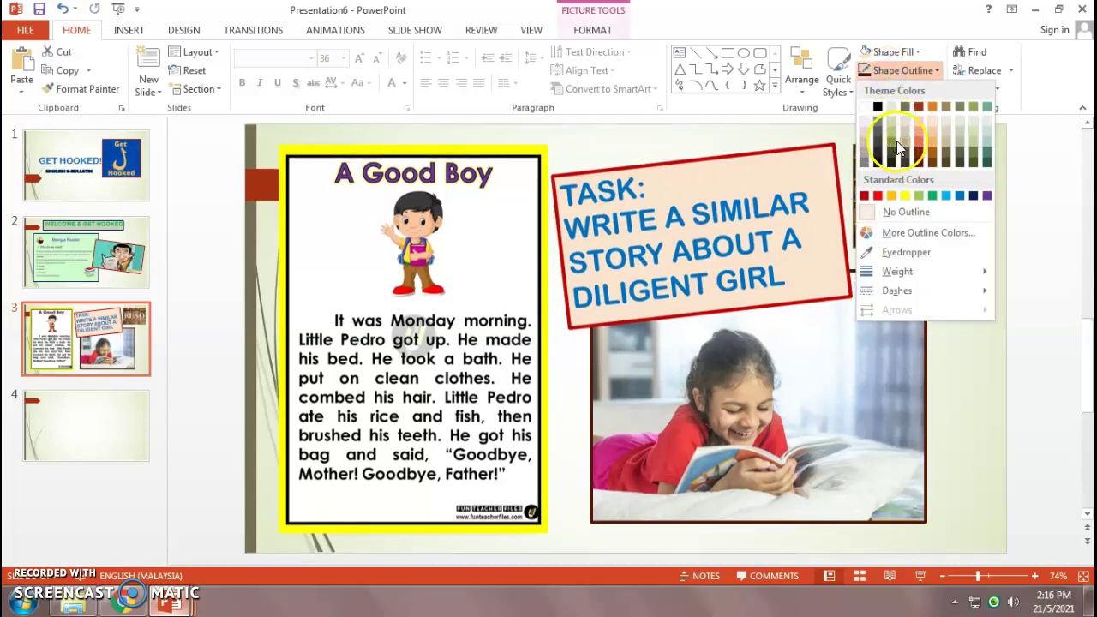
pyautogui.click(987, 156)
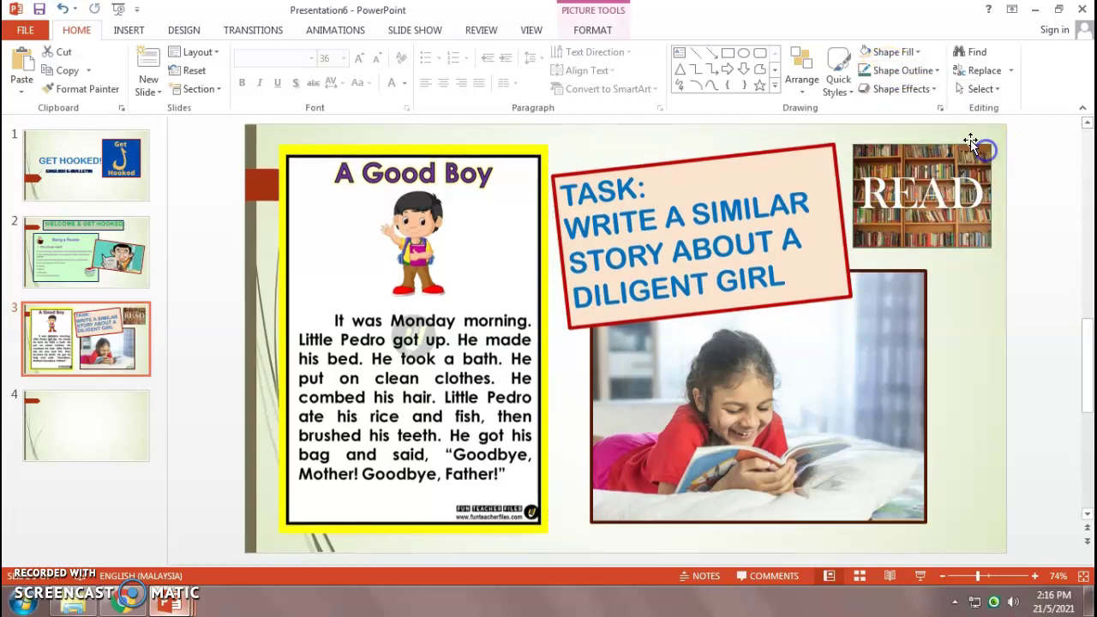
pyautogui.click(908, 71)
pyautogui.moveTo(909, 271)
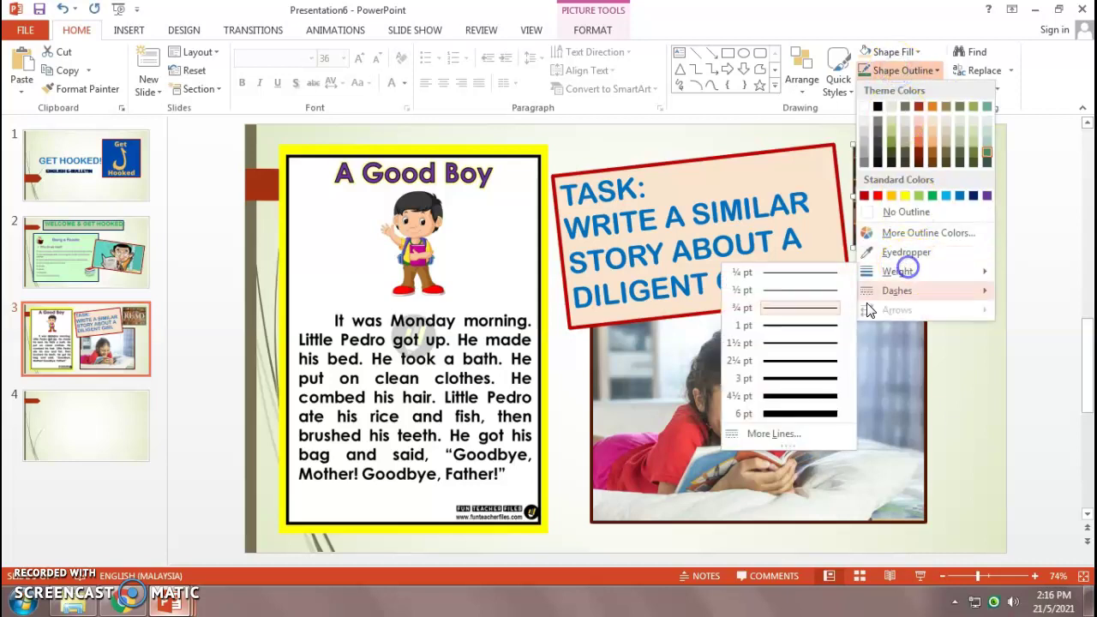
pyautogui.click(787, 399)
pyautogui.click(979, 391)
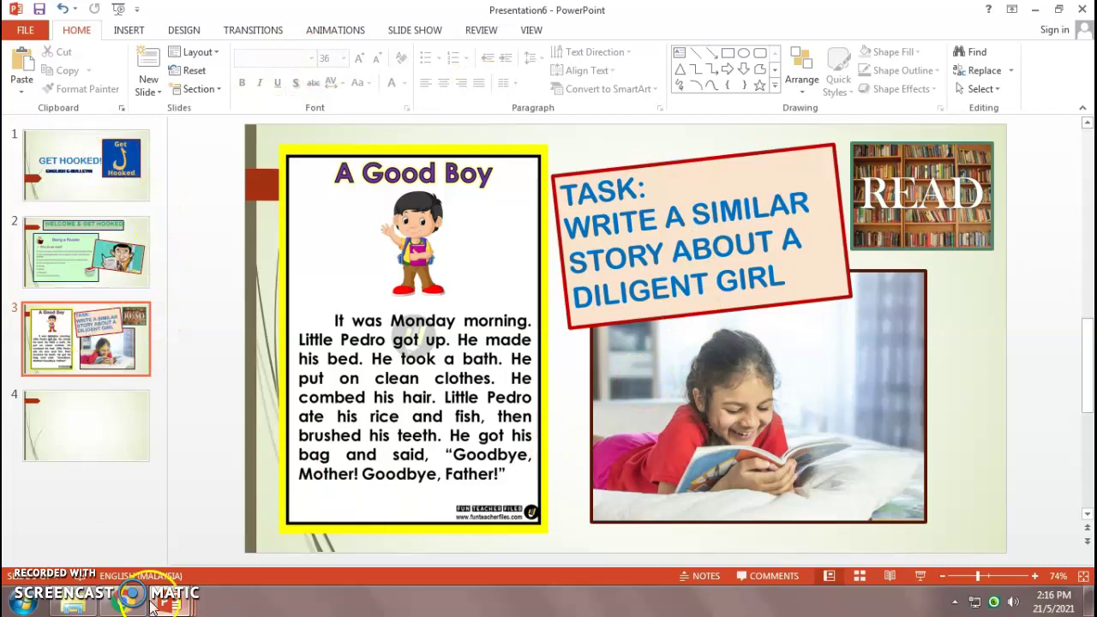
# - Switch to the GET HOOKED -TUTORIAL VIDEO presentation and look through its cover, welcome and story-task slides
pyautogui.moveTo(171, 591)
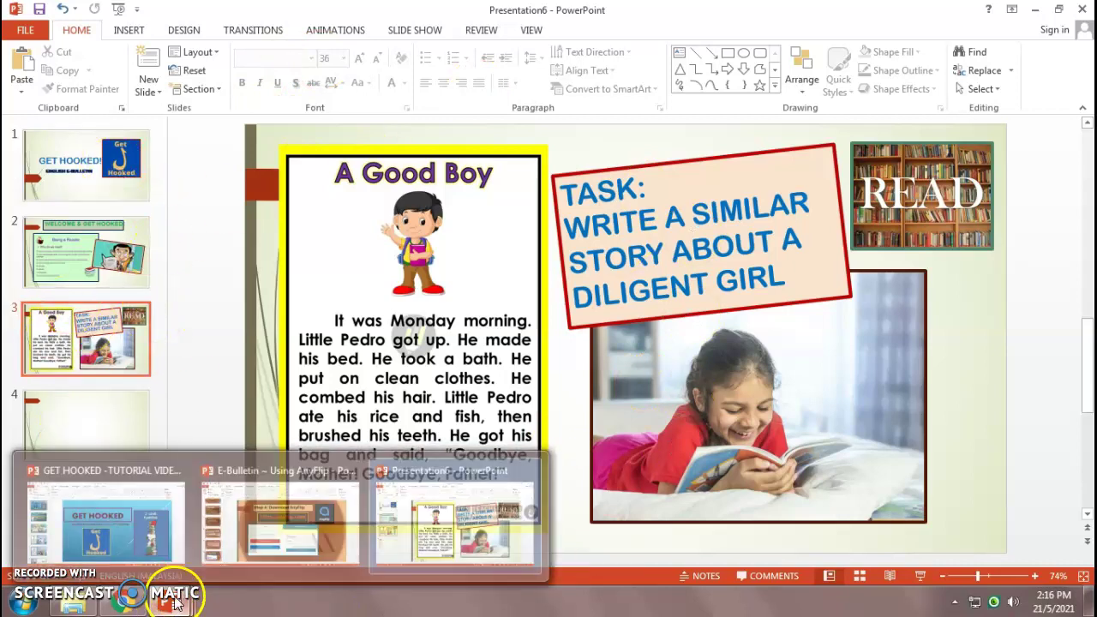
pyautogui.click(111, 519)
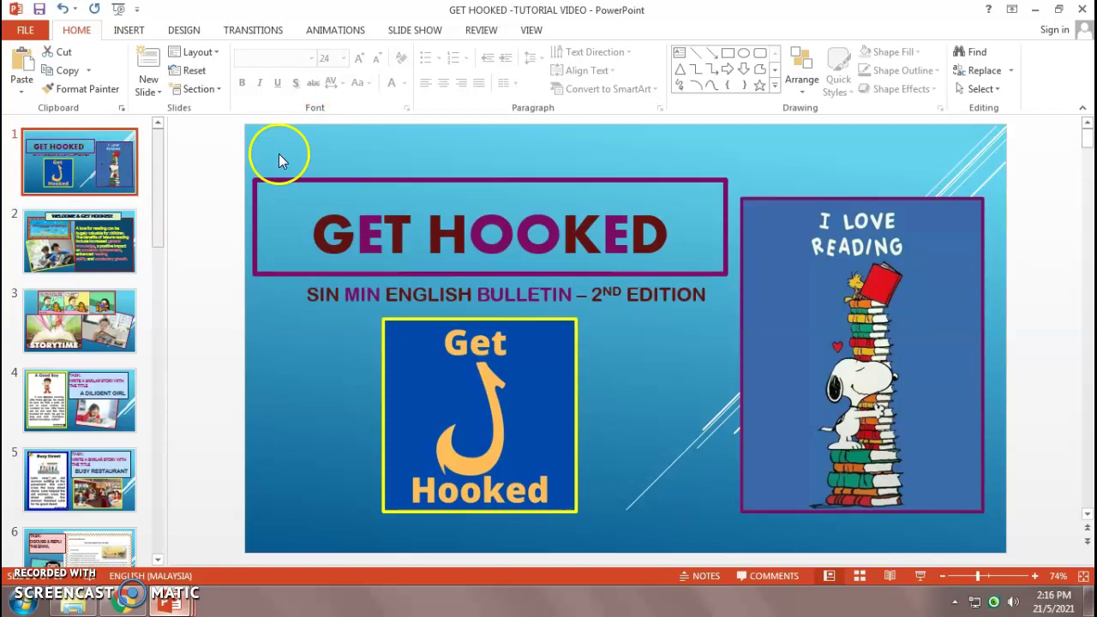
pyautogui.click(89, 269)
pyautogui.click(90, 343)
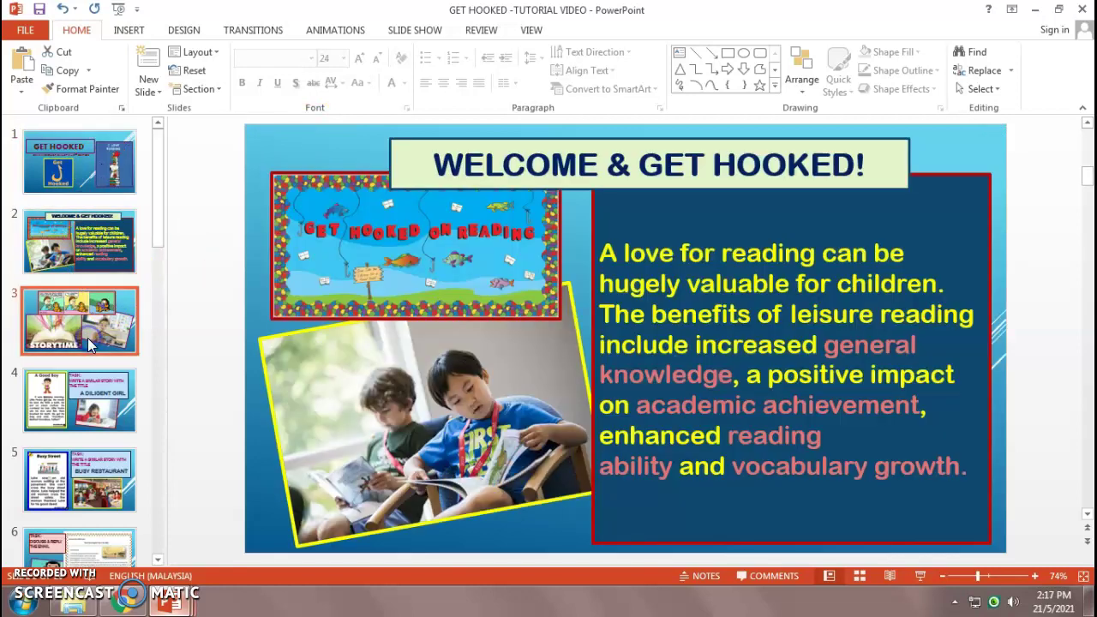
pyautogui.click(83, 413)
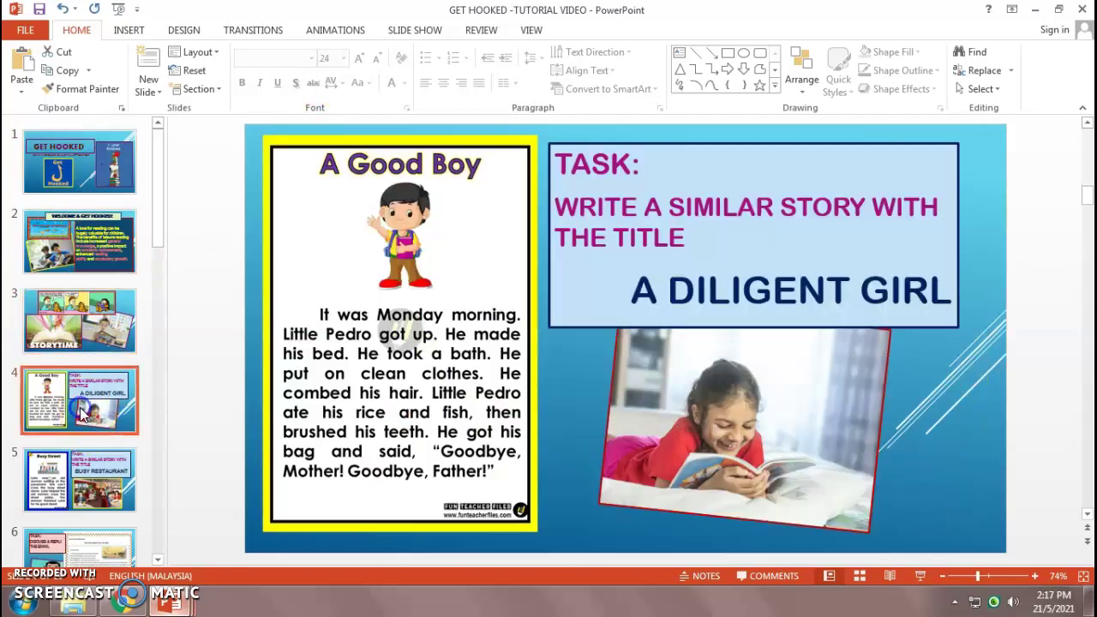
pyautogui.click(86, 473)
pyautogui.scroll(-2, 84, 483)
pyautogui.scroll(-2, 84, 476)
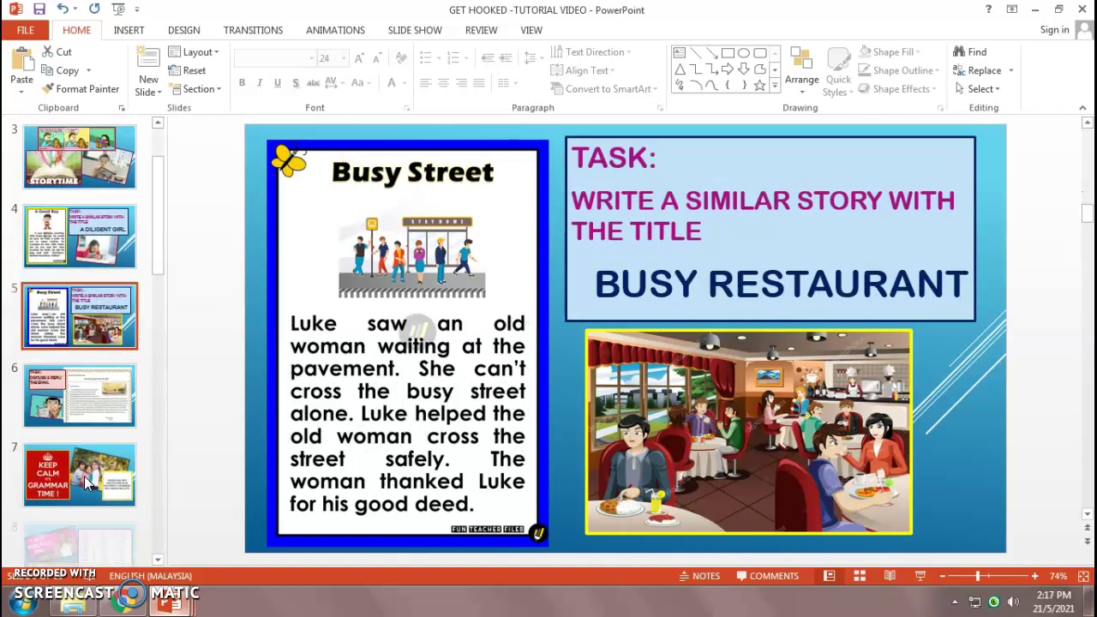
# - Look through the finished bulletin's grammar, past tense and common phrasal verbs slides
pyautogui.click(86, 470)
pyautogui.scroll(-1, 89, 484)
pyautogui.click(92, 467)
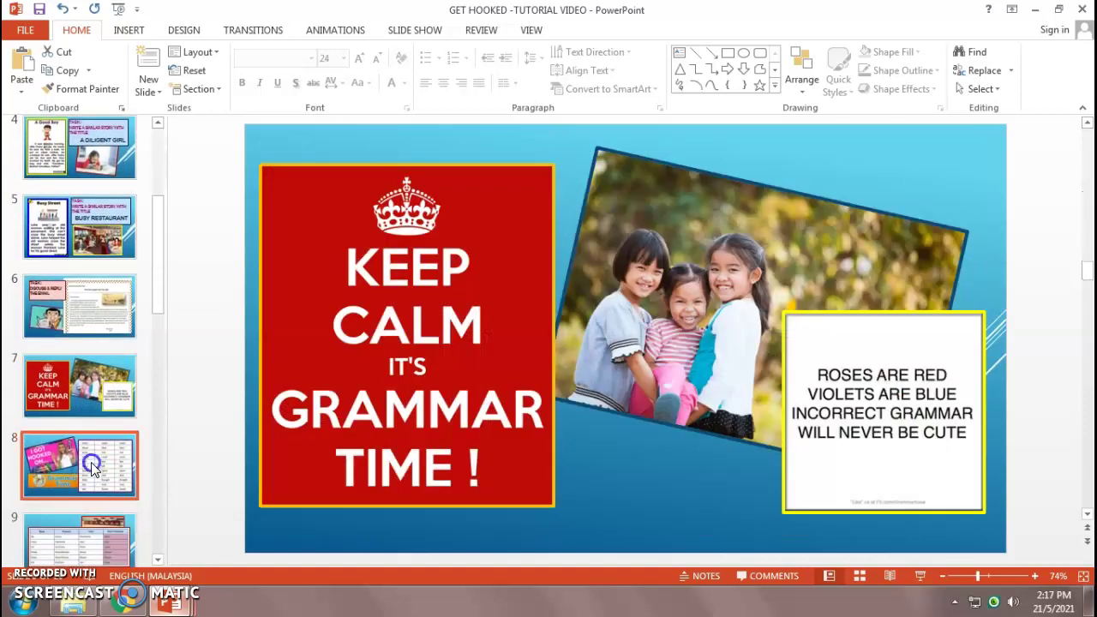
pyautogui.scroll(-1, 95, 471)
pyautogui.scroll(-1, 118, 488)
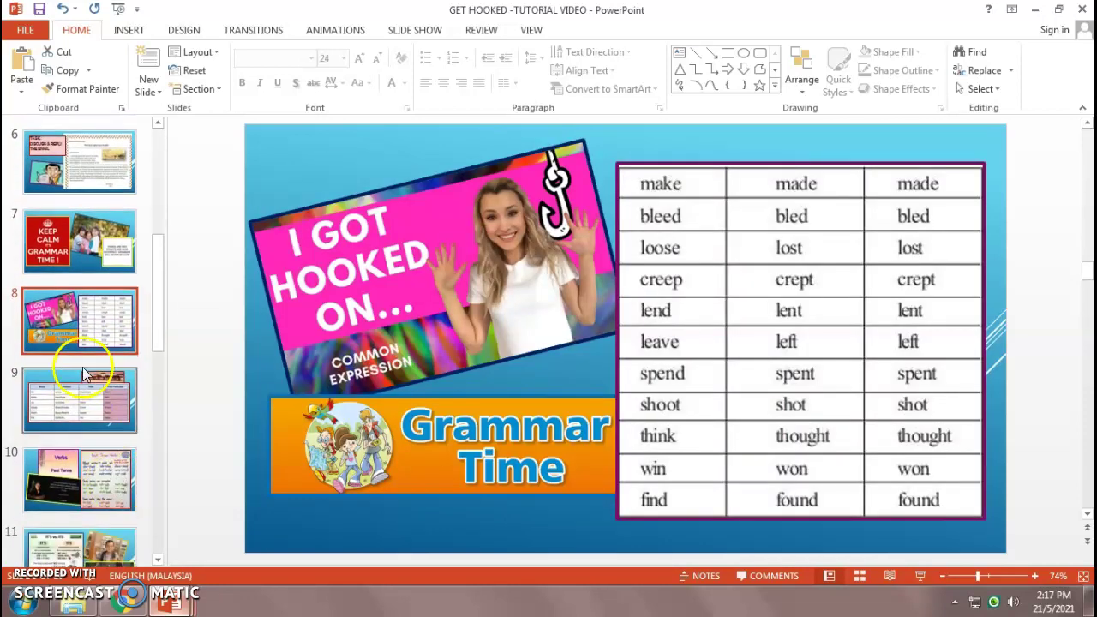
pyautogui.click(125, 477)
pyautogui.scroll(-4, 124, 478)
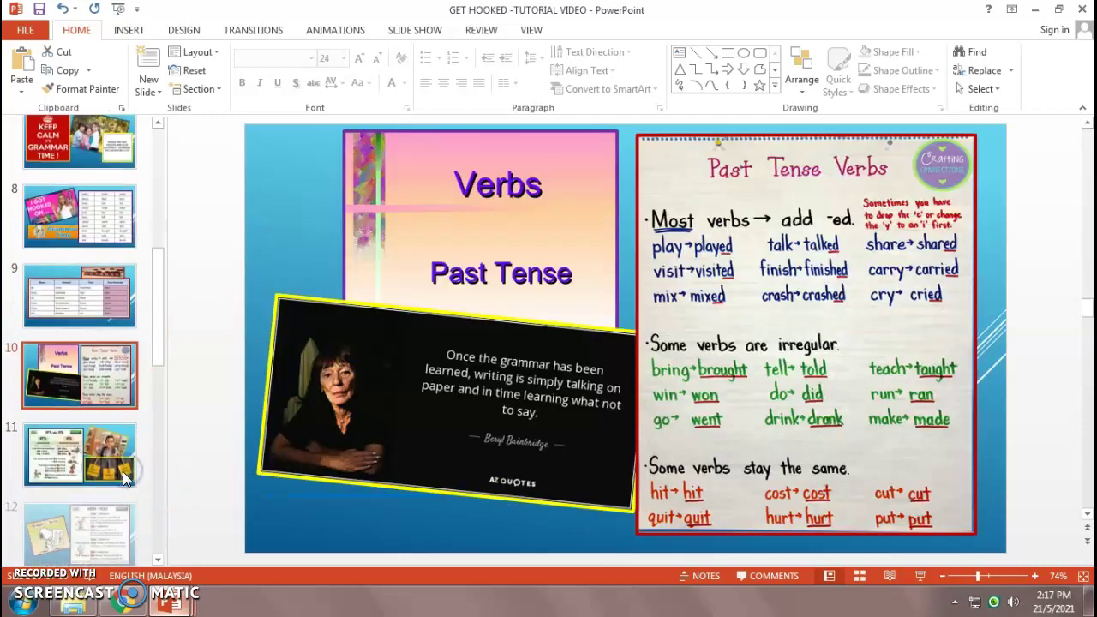
pyautogui.click(124, 452)
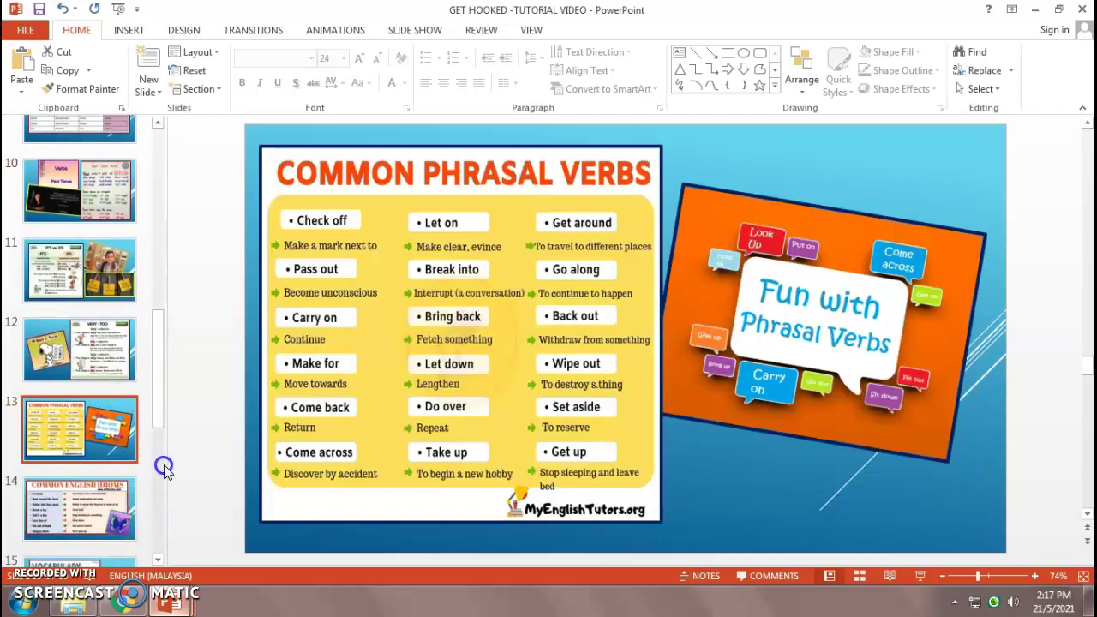
pyautogui.scroll(-1, 99, 511)
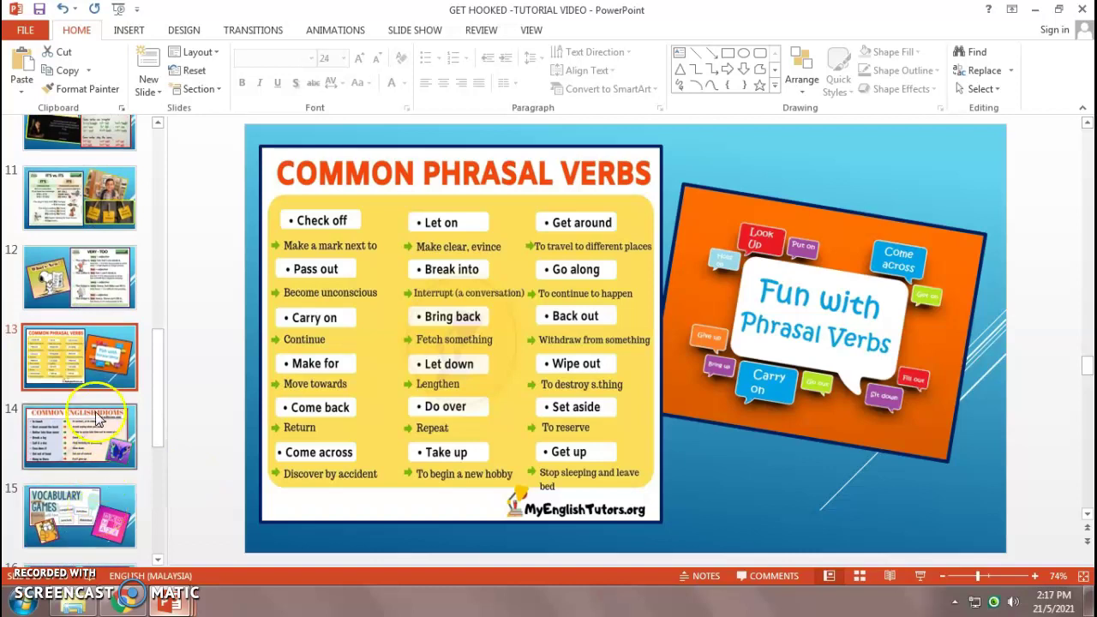
# - View the idioms, vocabulary games, word search and thank-you slides, and return to the cover slide
pyautogui.click(98, 420)
pyautogui.click(101, 527)
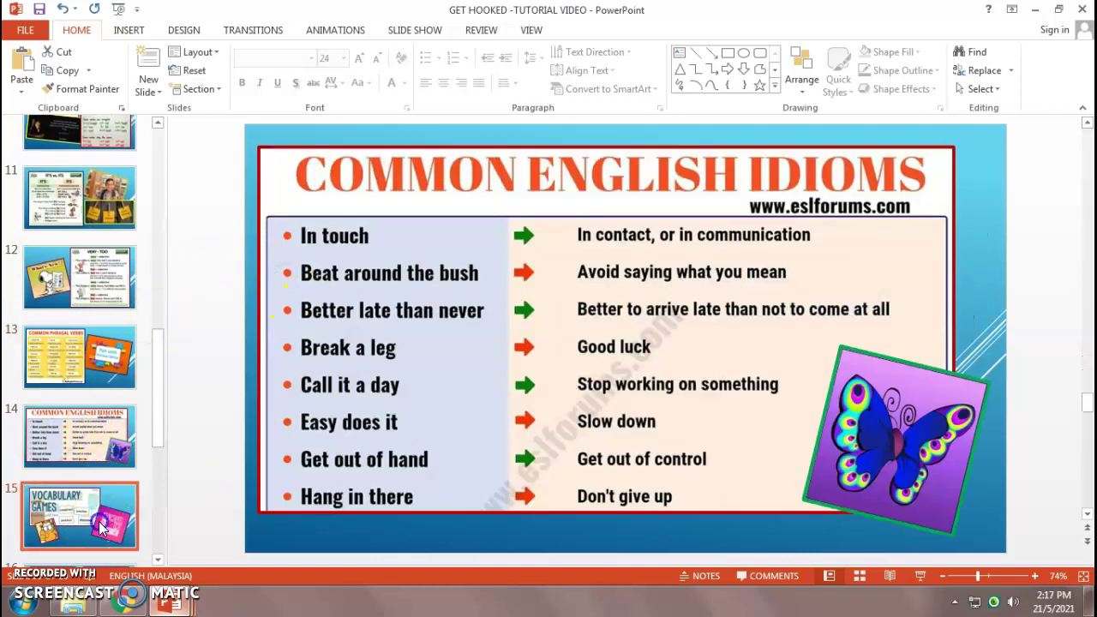
pyautogui.scroll(-2, 102, 523)
pyautogui.click(110, 514)
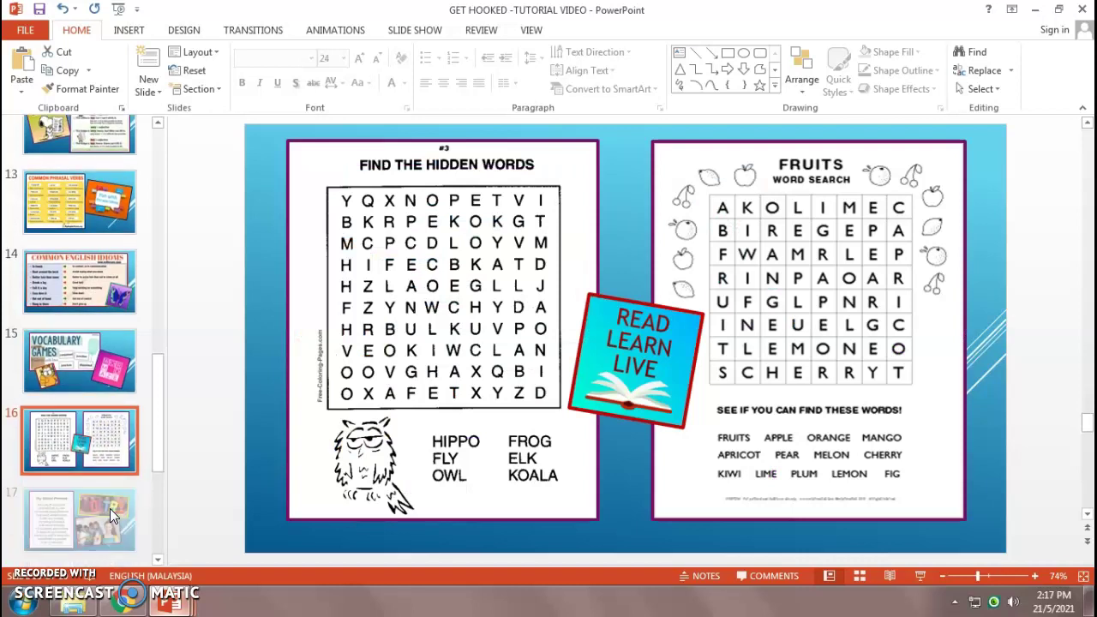
pyautogui.scroll(-4, 110, 514)
pyautogui.click(112, 514)
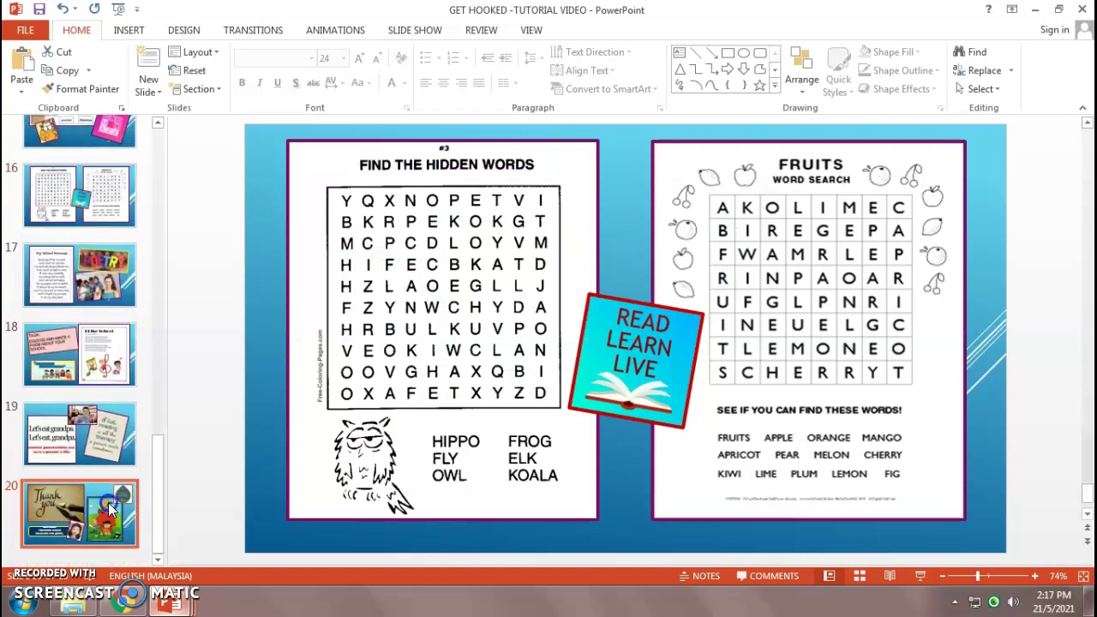
pyautogui.click(247, 466)
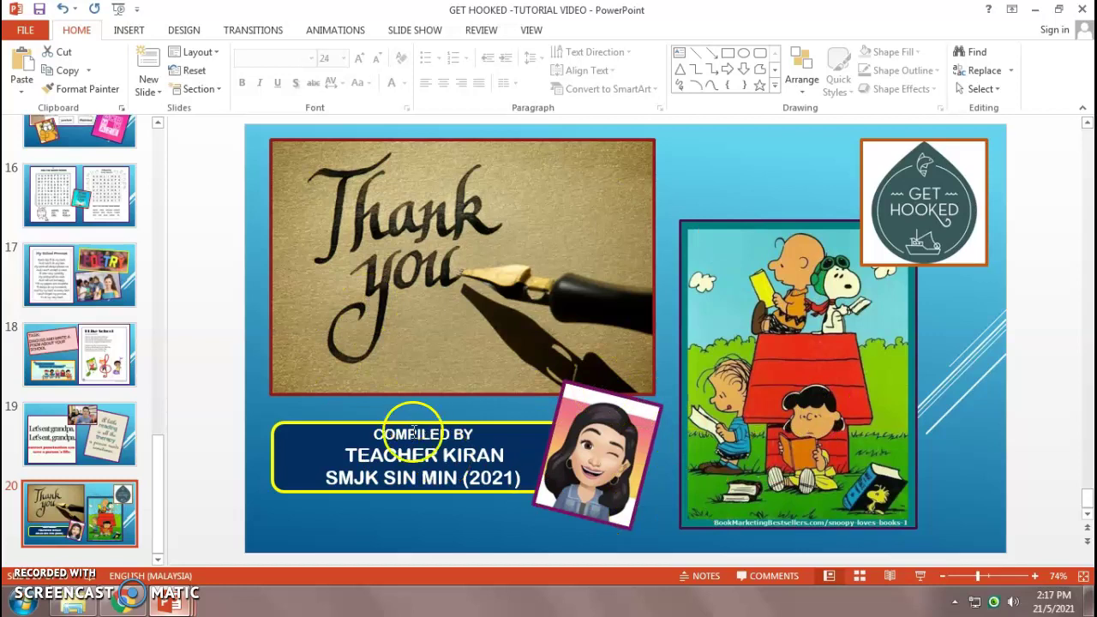
pyautogui.click(91, 137)
pyautogui.moveTo(159, 470); pyautogui.dragTo(157, 132)
pyautogui.click(96, 175)
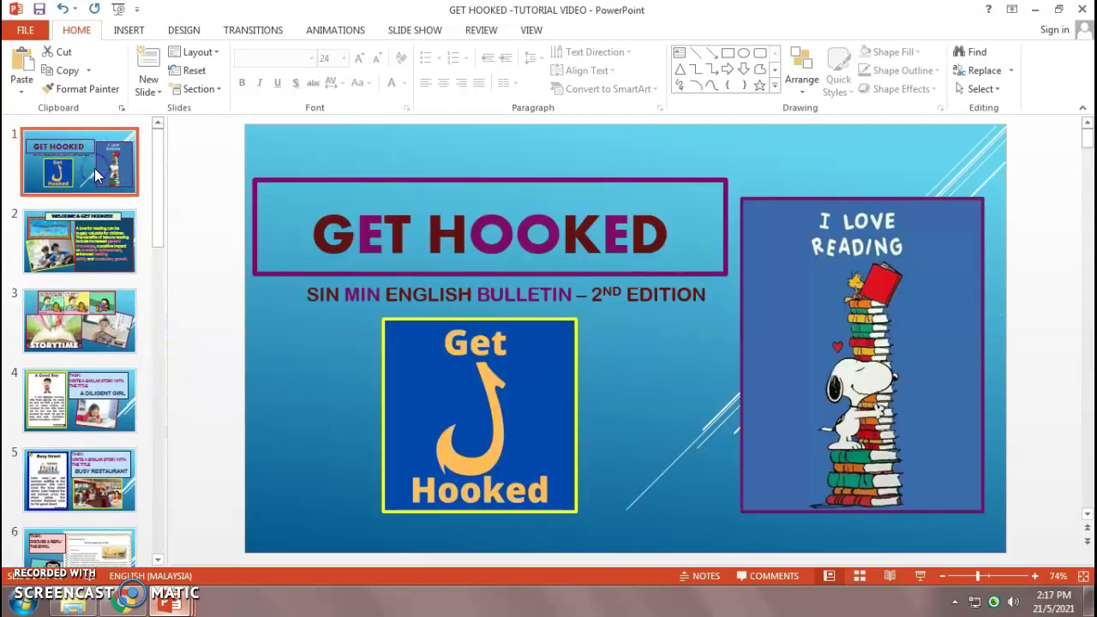
# - Save the presentation as a PDF named GET HOOKED! in the 2021 school folder on the Desktop
pyautogui.click(26, 29)
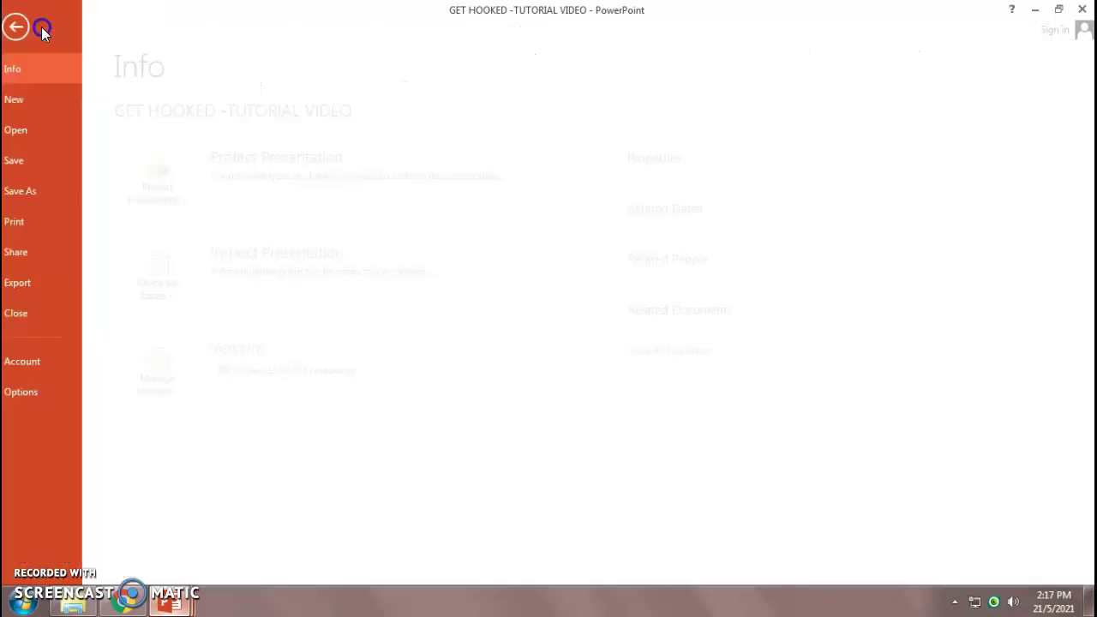
pyautogui.click(39, 188)
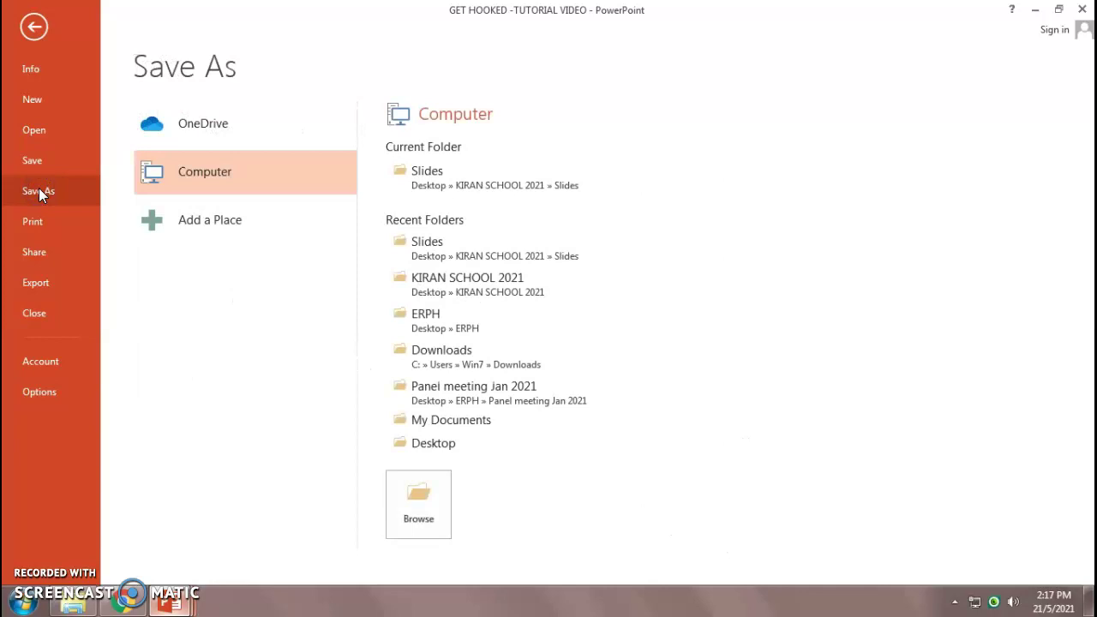
pyautogui.click(460, 281)
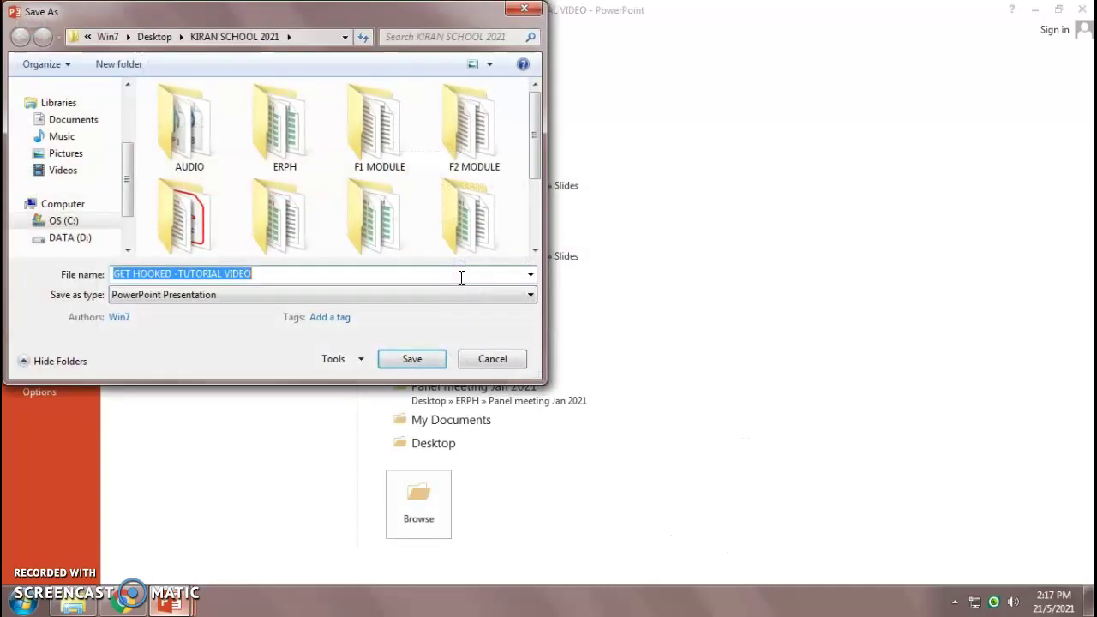
pyautogui.moveTo(254, 274); pyautogui.dragTo(211, 276)
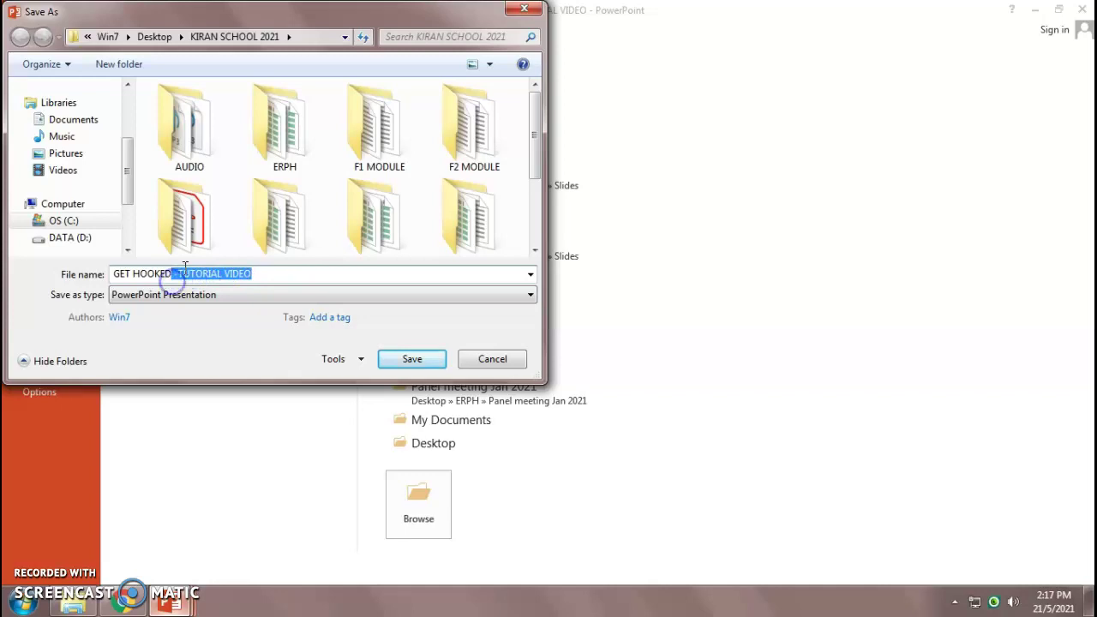
pyautogui.press('BackSpace')
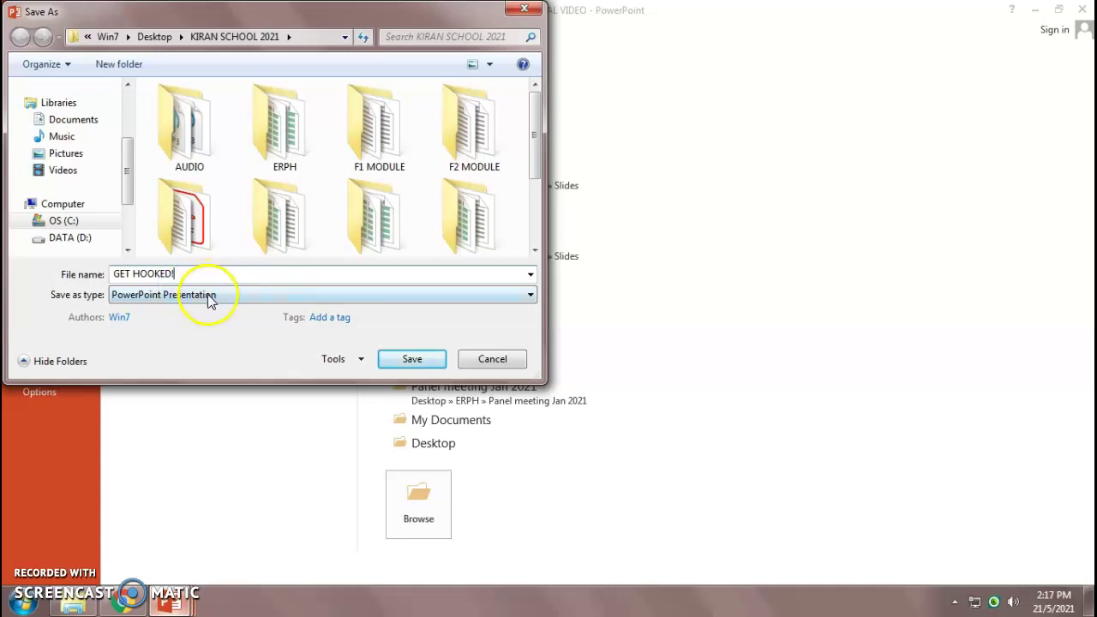
pyautogui.click(168, 300)
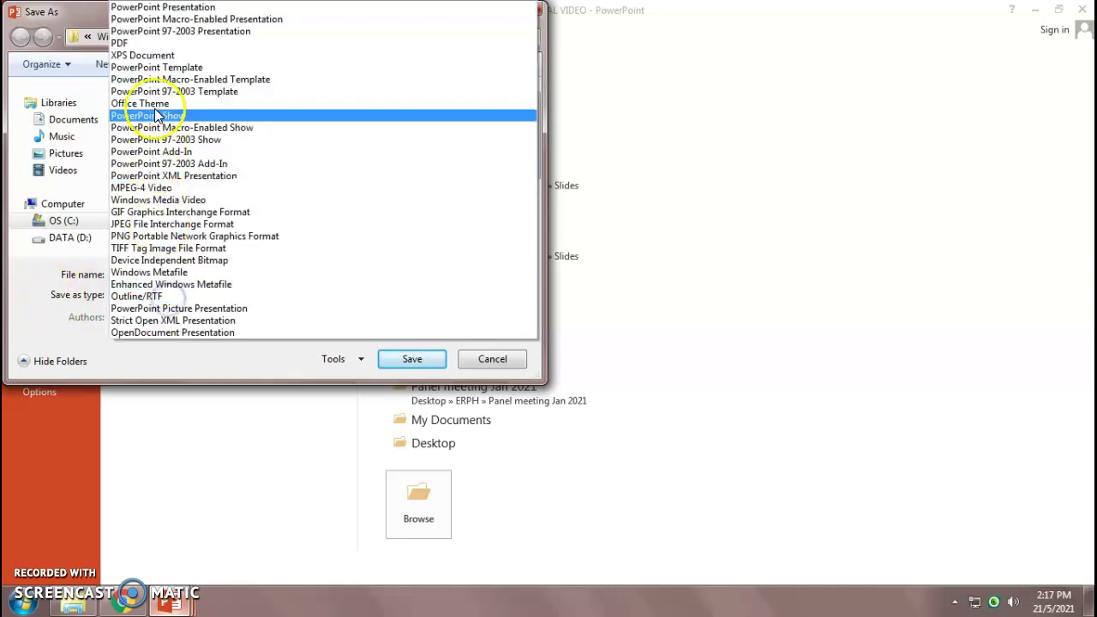
pyautogui.click(149, 40)
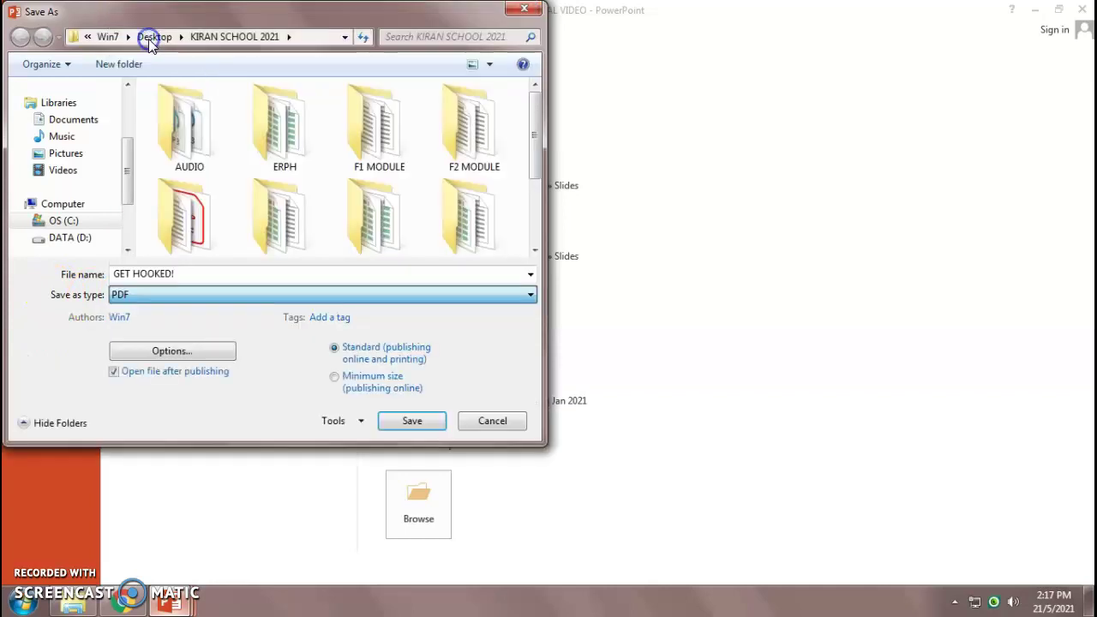
pyautogui.click(410, 421)
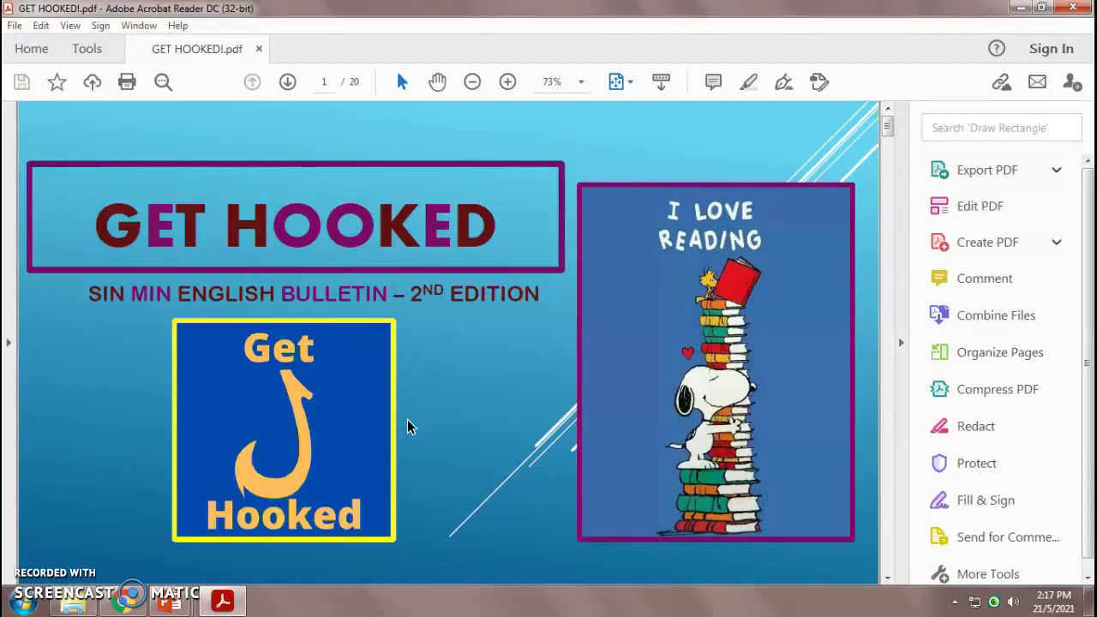
# - Look through the pages of the exported GET HOOKED! PDF and return to its cover page
pyautogui.scroll(-11, 496, 428)
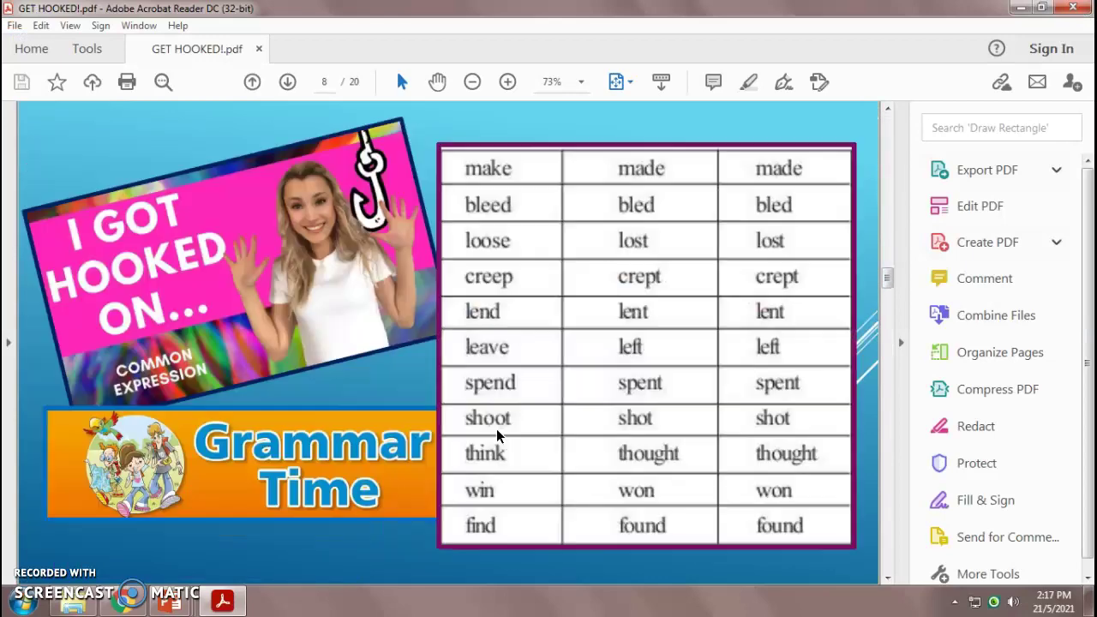
pyautogui.scroll(-8, 496, 435)
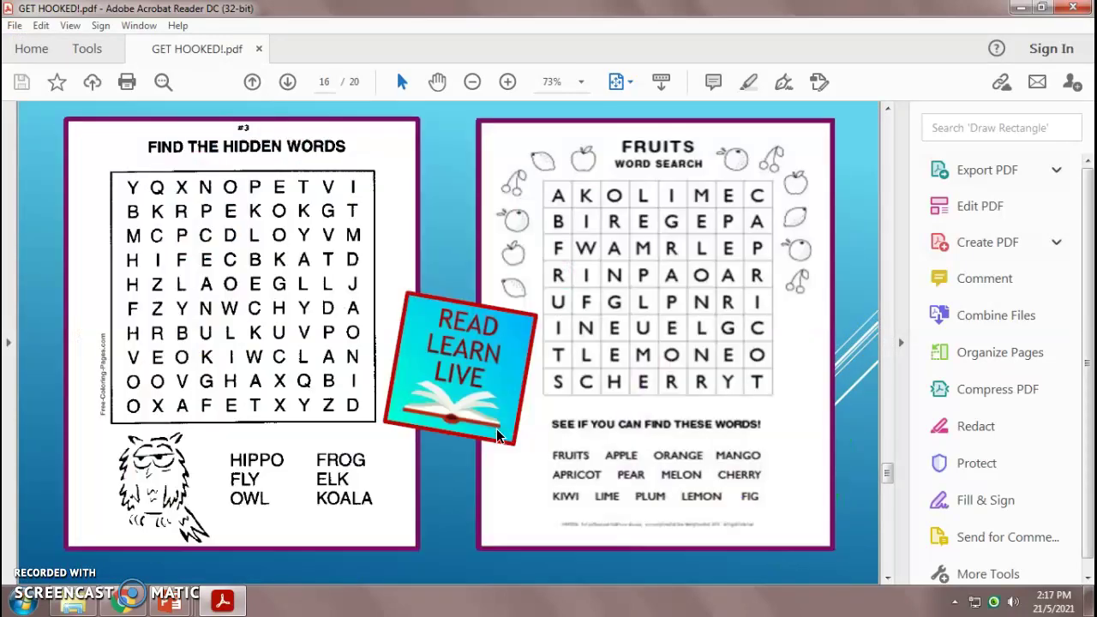
pyautogui.scroll(10, 416, 334)
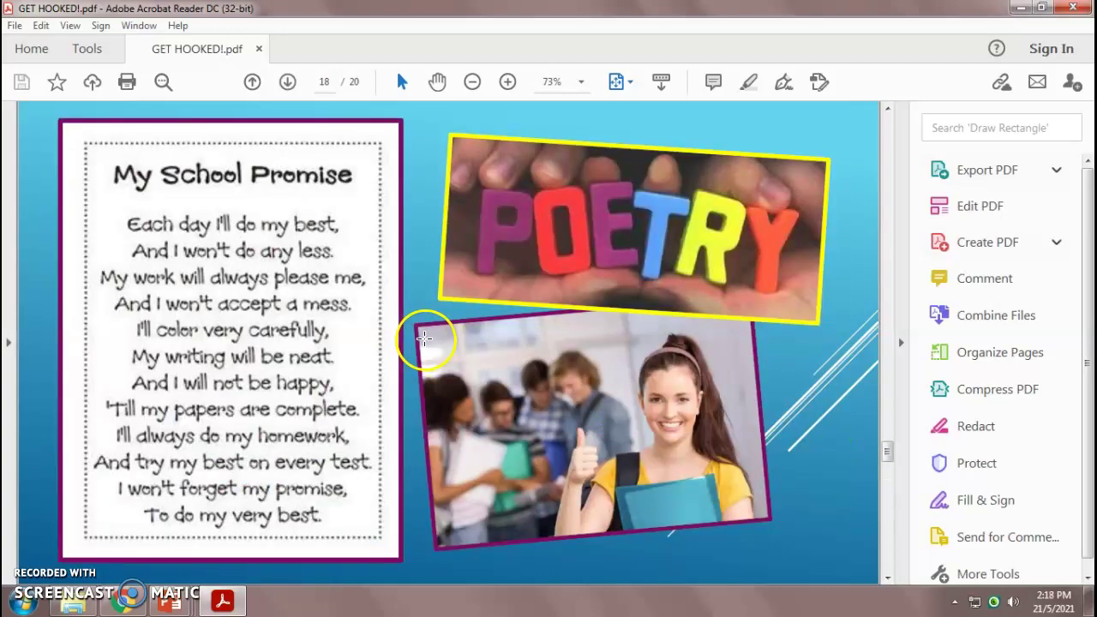
pyautogui.scroll(9, 421, 308)
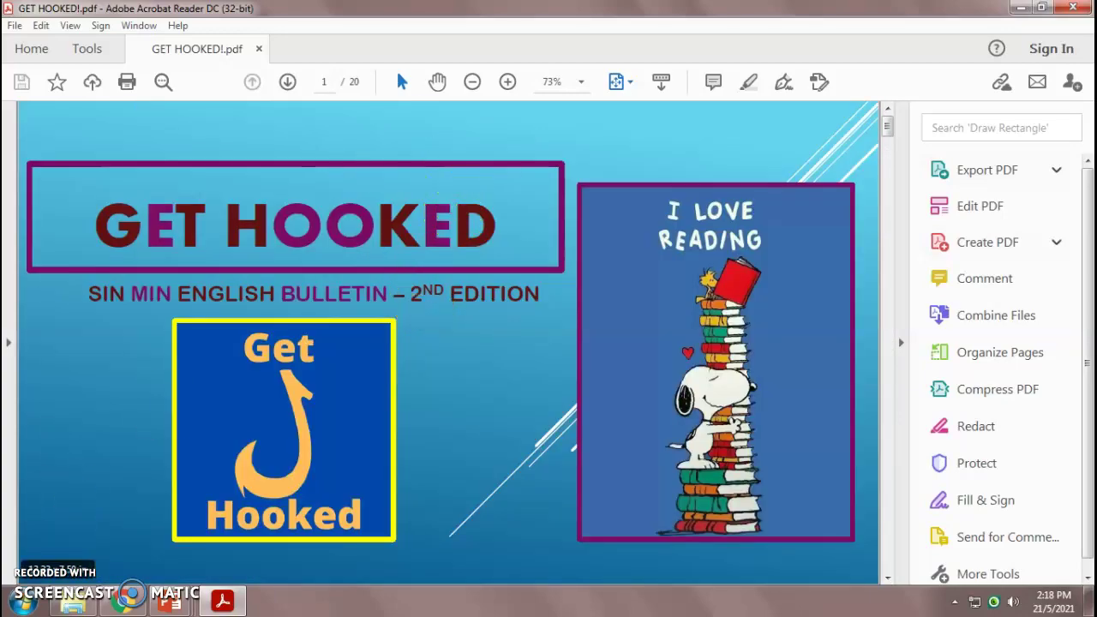
# - Switch to AnyFlip in Chrome and add a new book titled GET HOOKED! with the description ENGLISH LANGUAGE TEACHING
pyautogui.moveTo(96, 606)
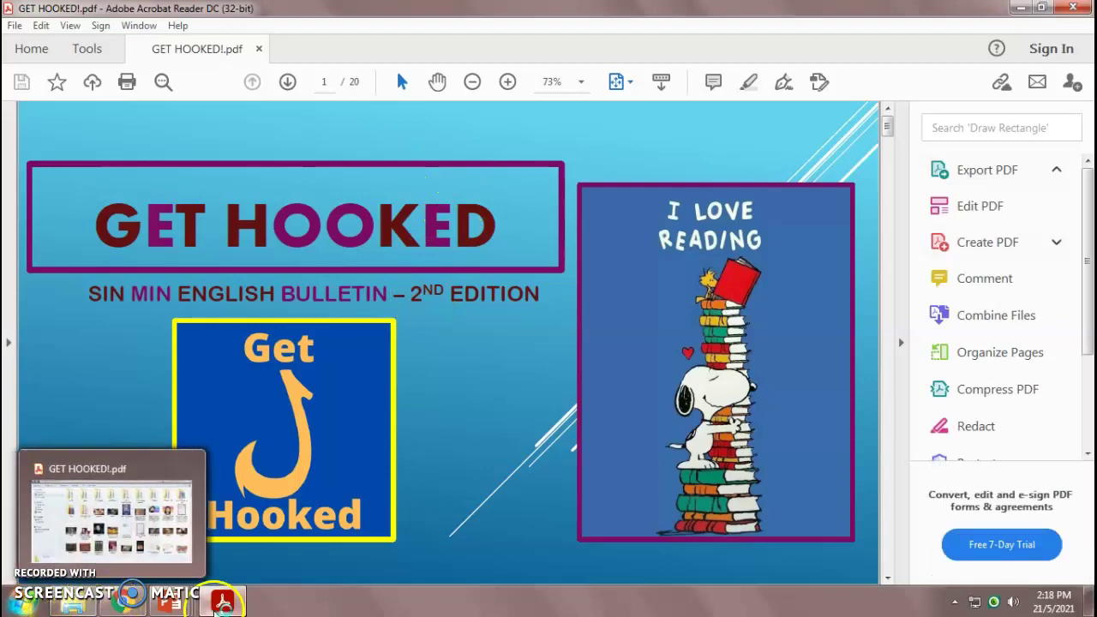
pyautogui.click(129, 606)
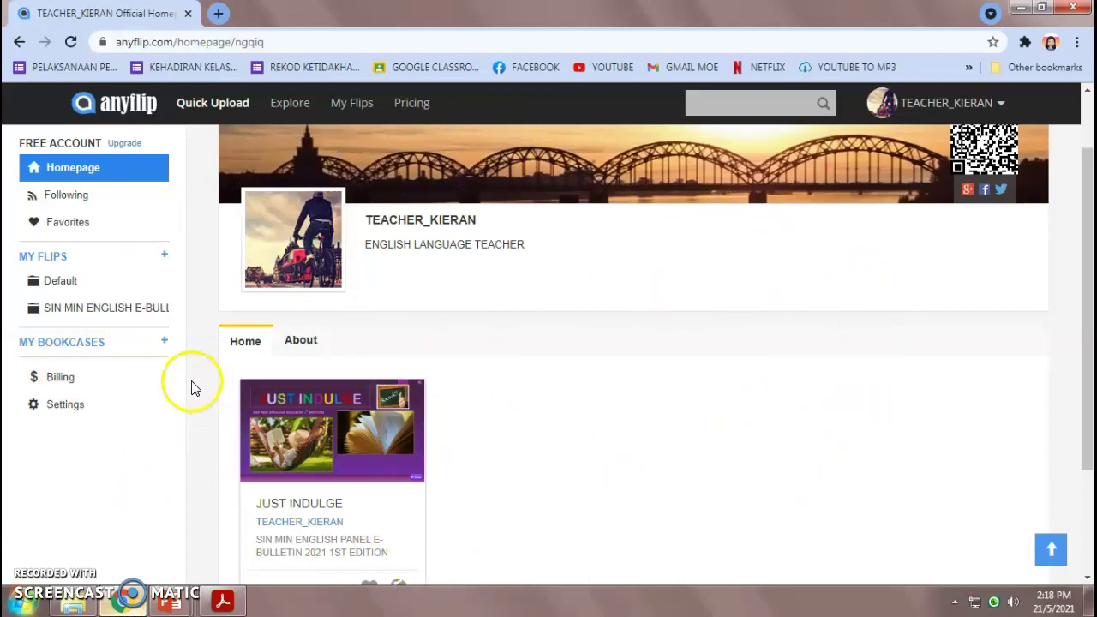
pyautogui.moveTo(924, 104)
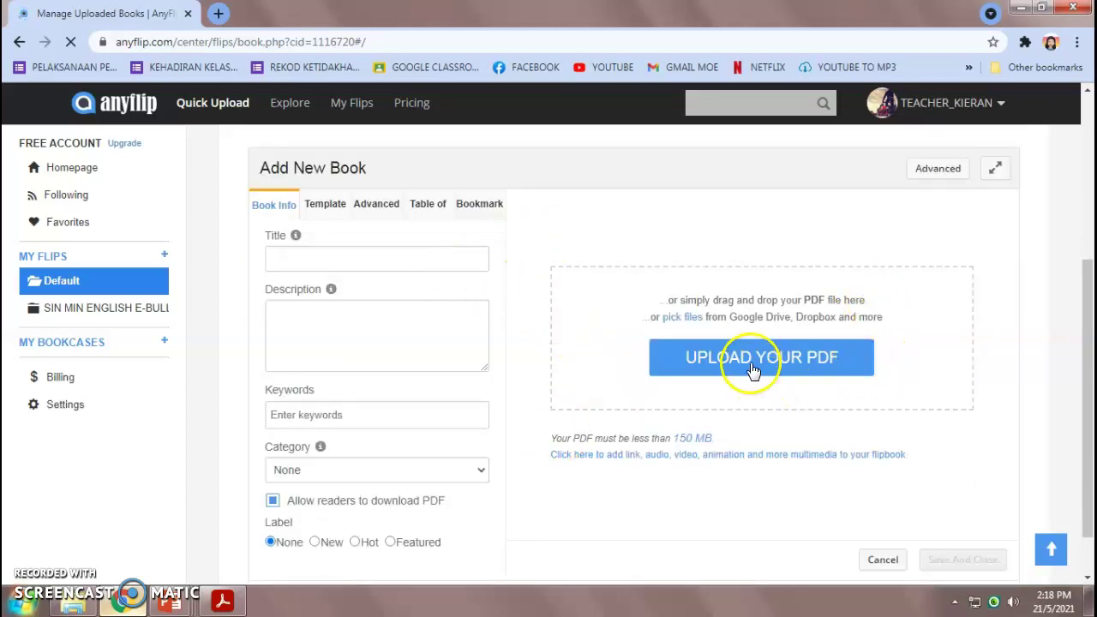
pyautogui.click(381, 266)
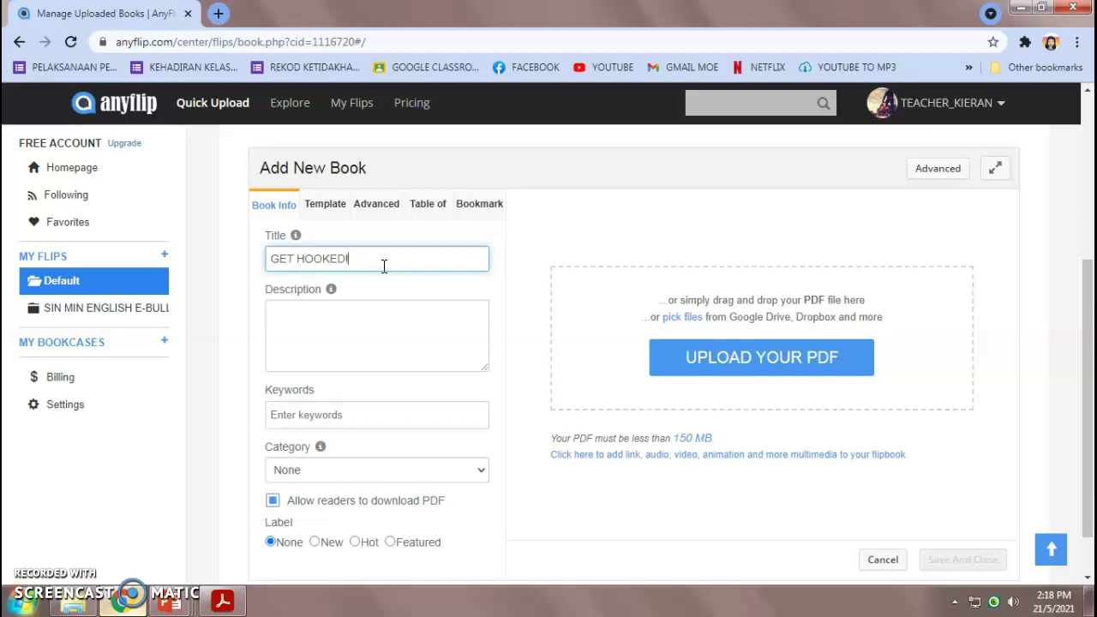
pyautogui.write('GET HOOKED!')
pyautogui.click(345, 316)
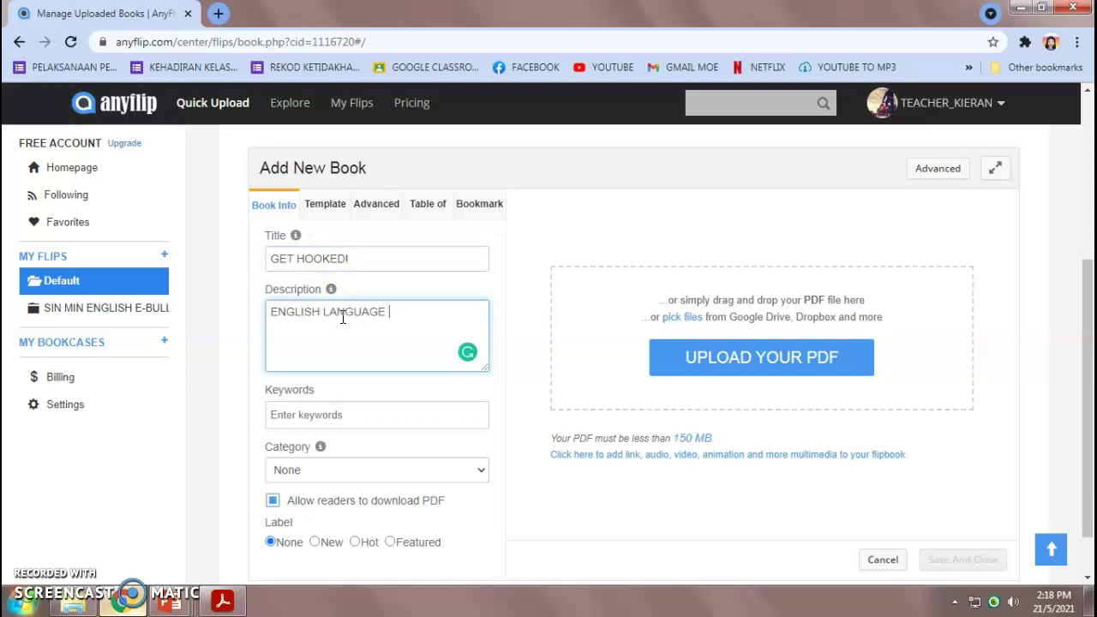
# - Add the keyword READING to the new book and set its category to Educative
pyautogui.click(293, 419)
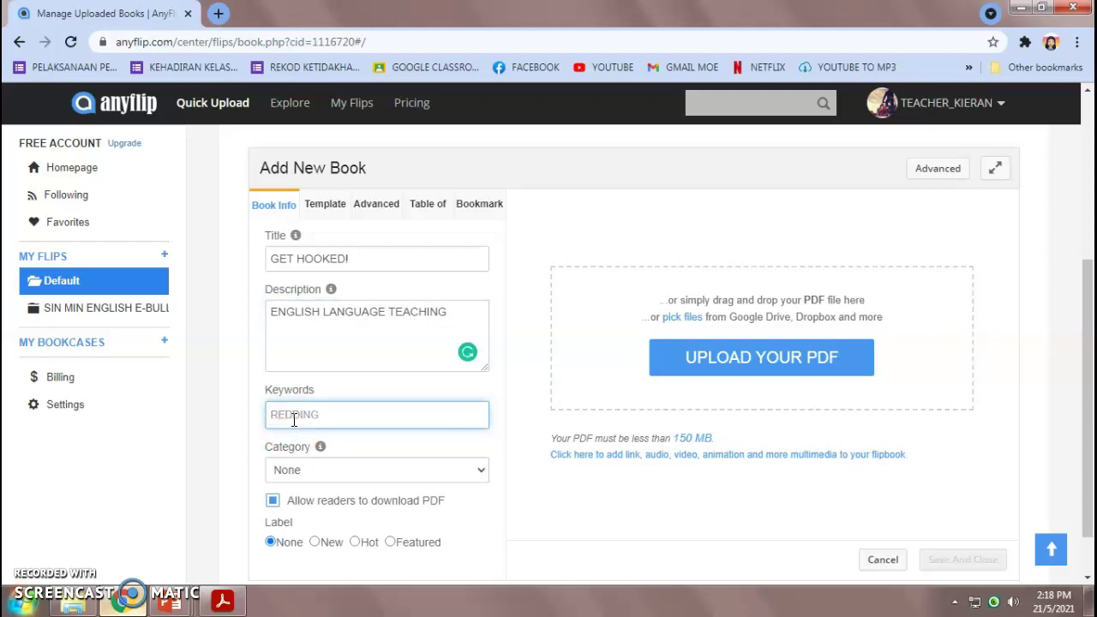
pyautogui.click(297, 478)
pyautogui.press('e')
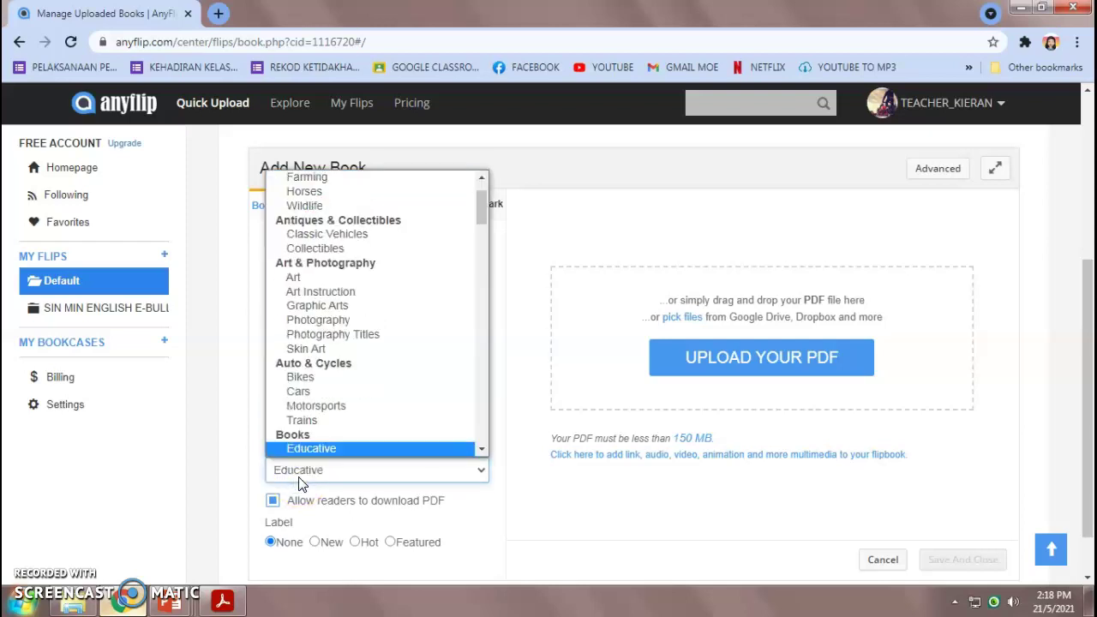
pyautogui.press('Return')
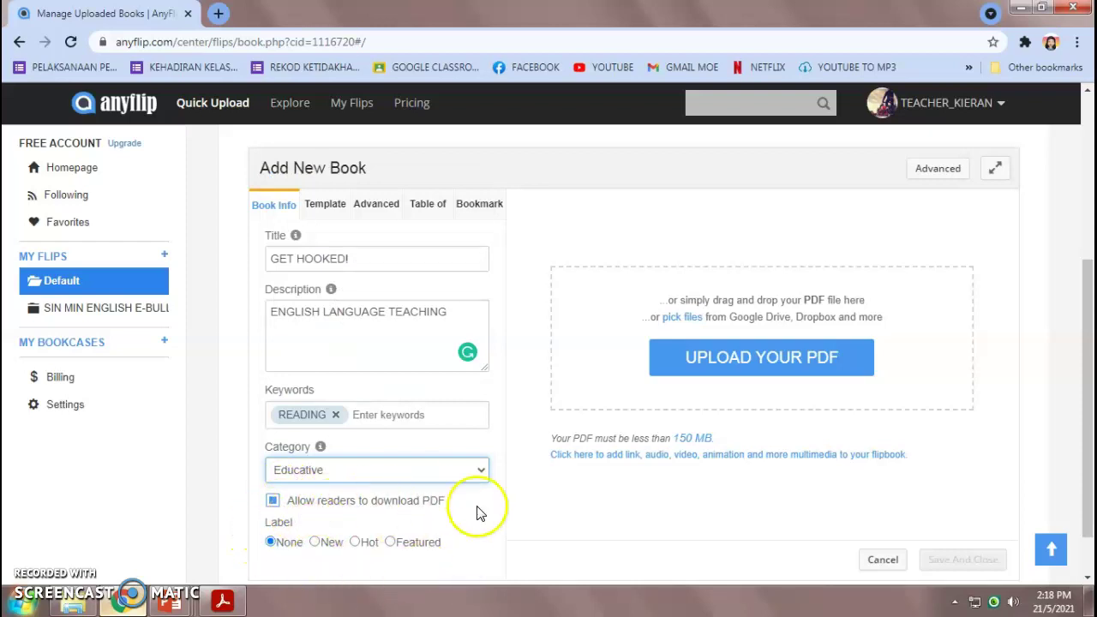
# - Upload the GET HOOKED! PDF from the 2021 school folder on the Desktop to the new book
pyautogui.click(776, 360)
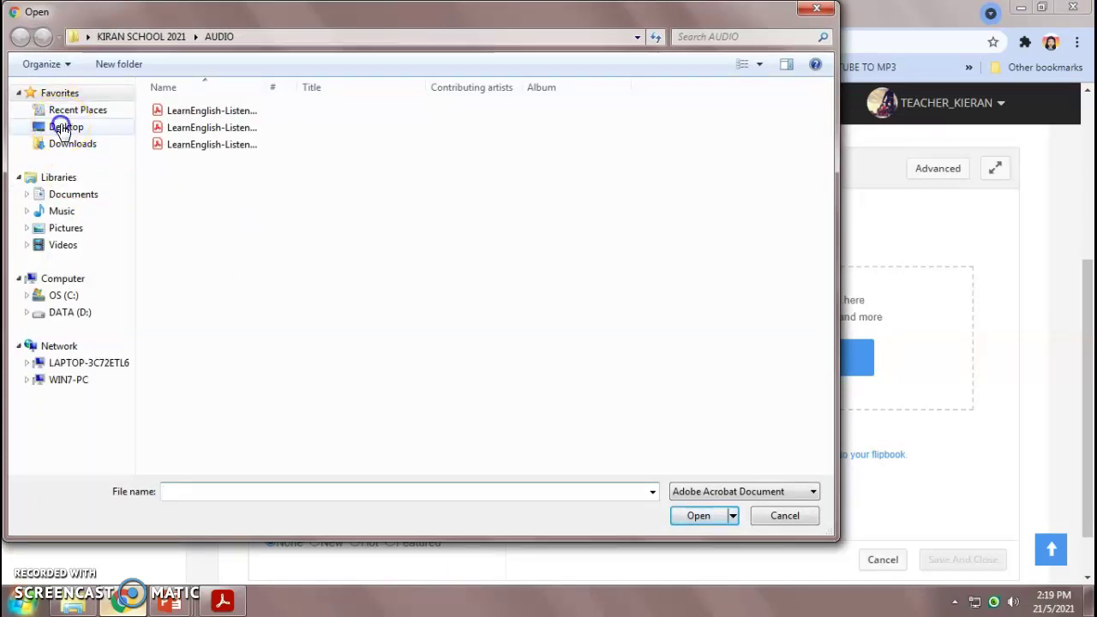
pyautogui.click(66, 127)
pyautogui.doubleClick(185, 140)
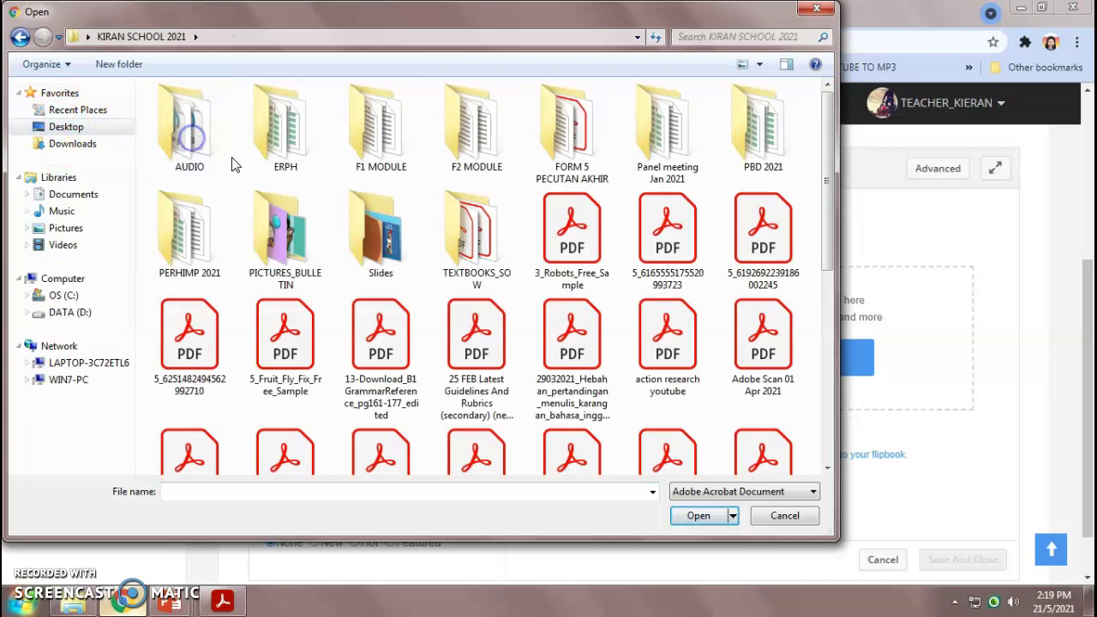
pyautogui.moveTo(829, 245); pyautogui.dragTo(828, 313)
pyautogui.click(762, 343)
pyautogui.click(699, 517)
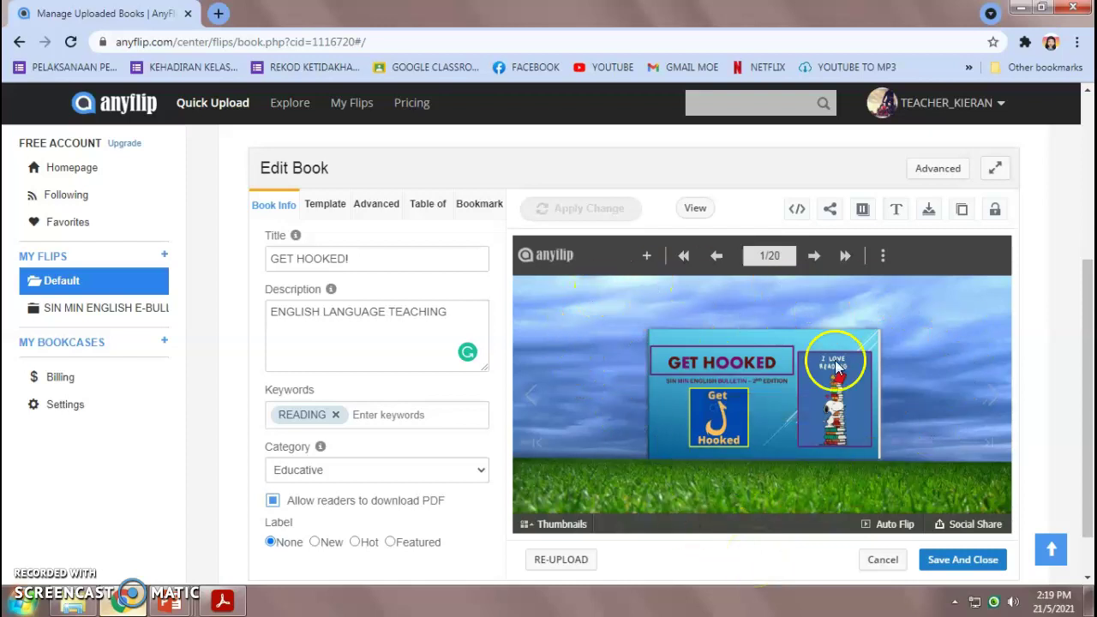
# - Try the Florid template from the Neat group on the flipbook
pyautogui.click(330, 214)
pyautogui.scroll(-1, 331, 257)
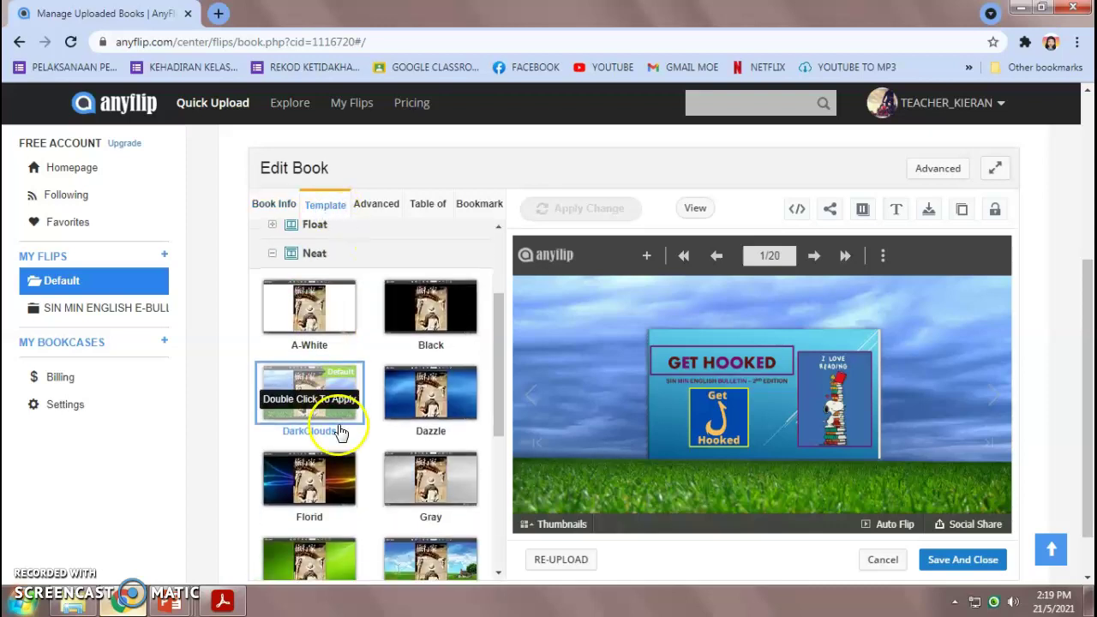
pyautogui.scroll(-1, 341, 442)
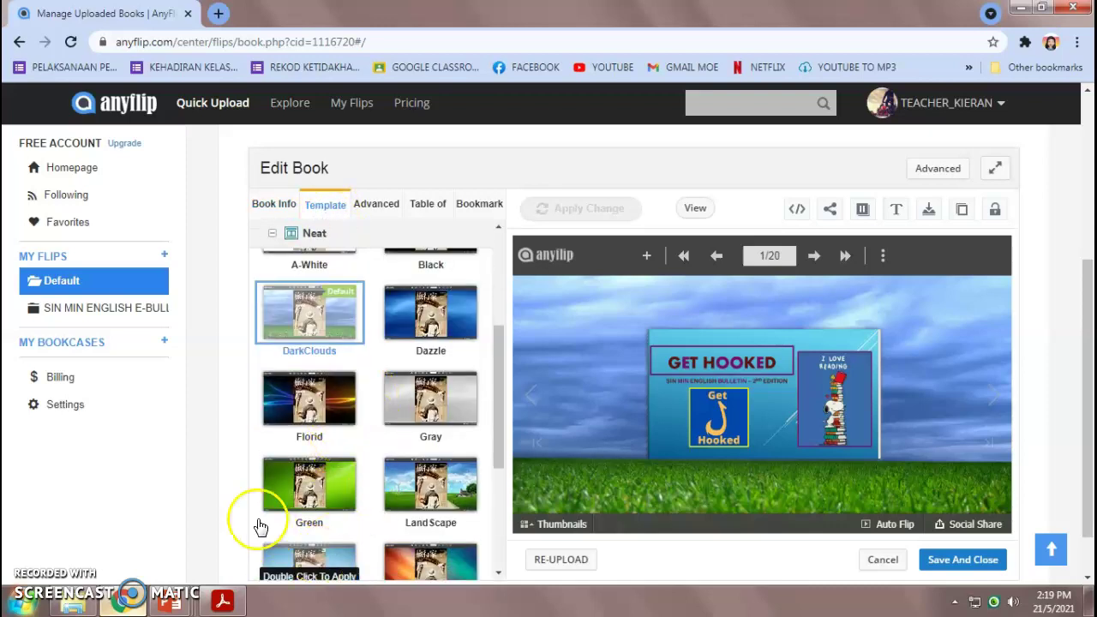
pyautogui.click(344, 385)
pyautogui.doubleClick(343, 386)
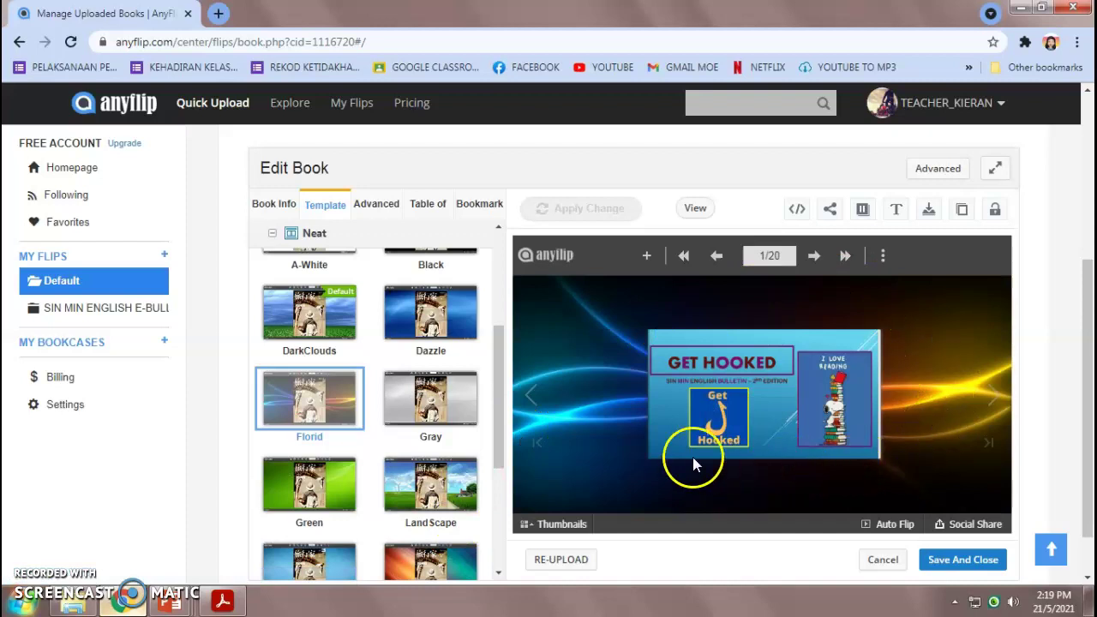
# - Apply the Unreal template from the Neat group to the flipbook
pyautogui.scroll(-2, 463, 462)
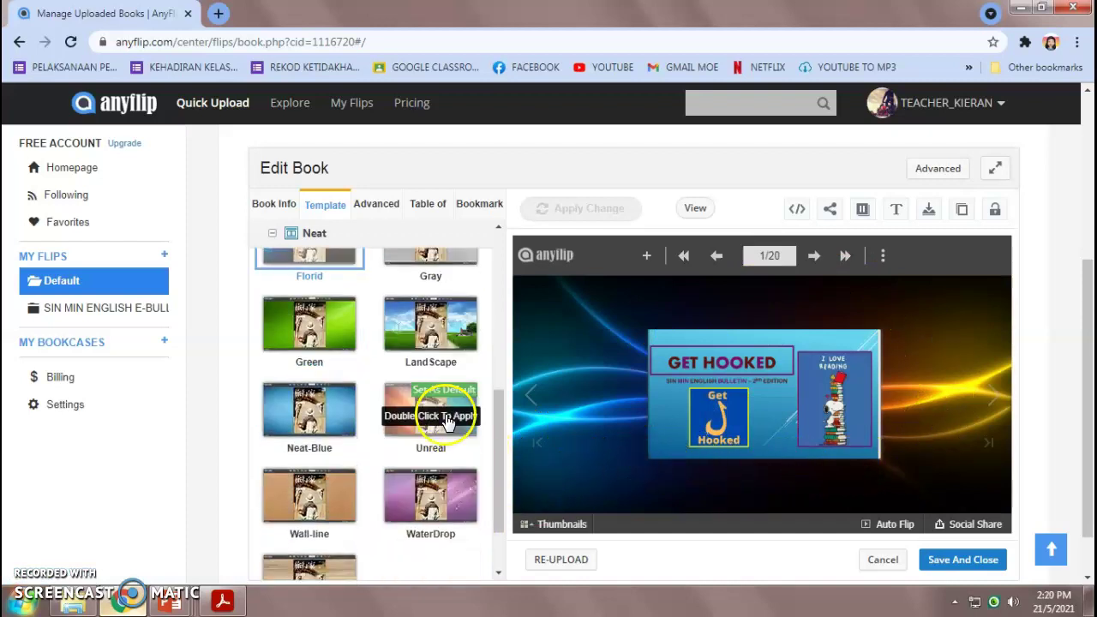
pyautogui.doubleClick(448, 419)
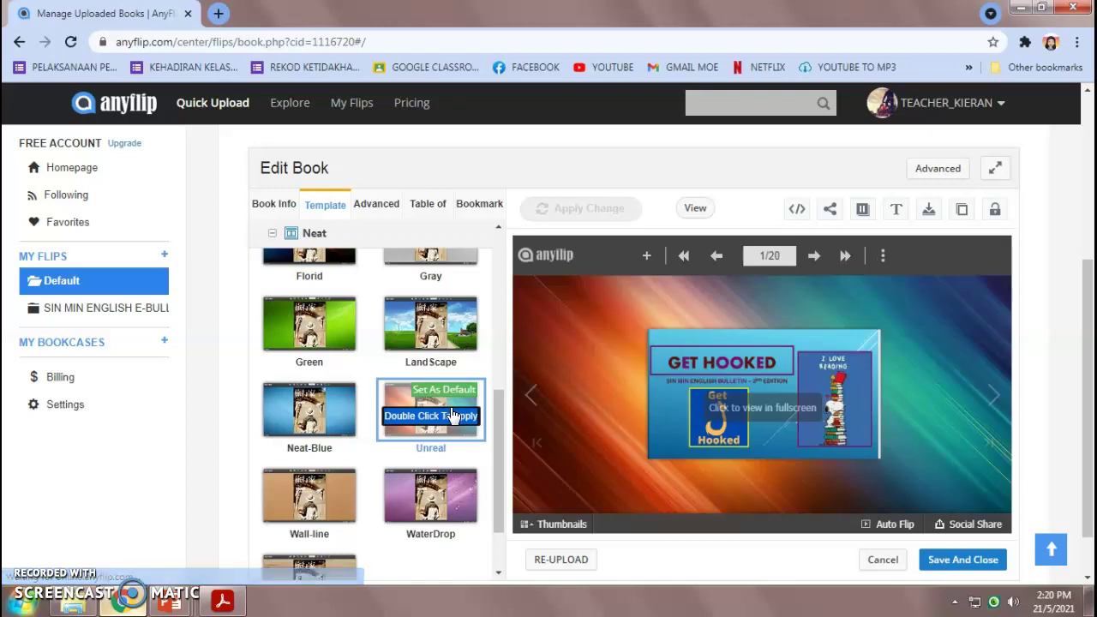
pyautogui.click(668, 379)
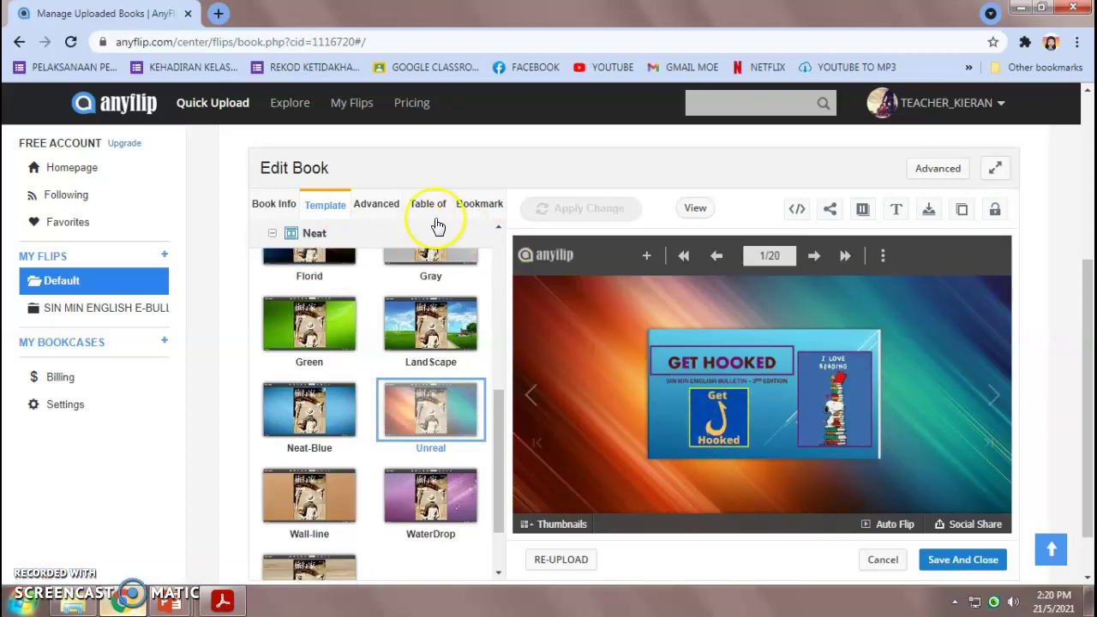
# - Look through the flipbook's advanced toolbar settings, from the logo options down to the sound button options
pyautogui.click(368, 210)
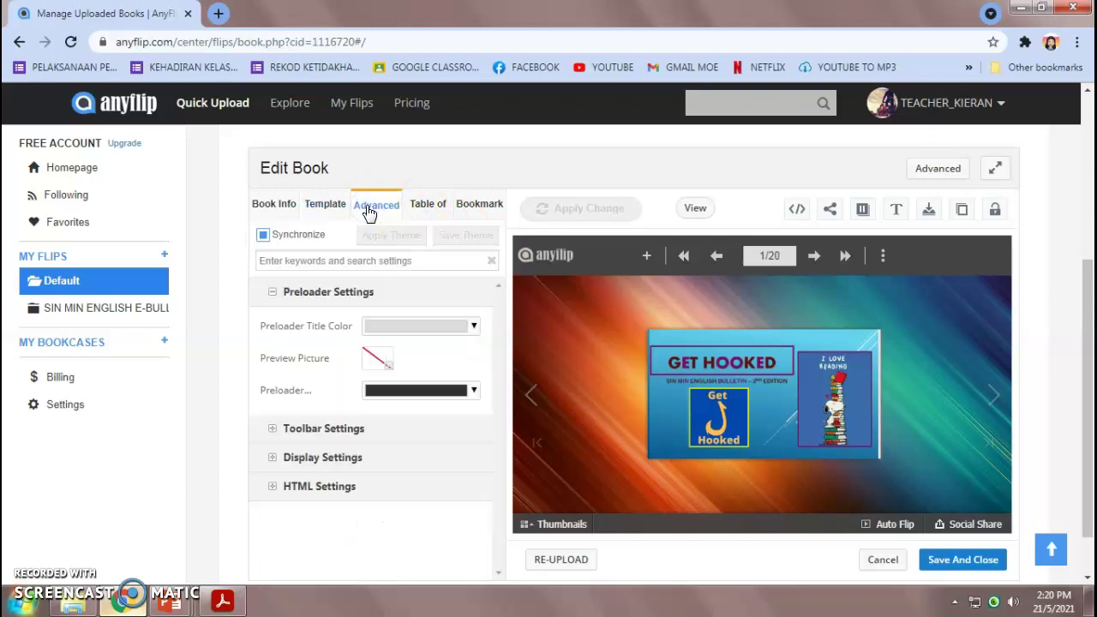
pyautogui.click(339, 438)
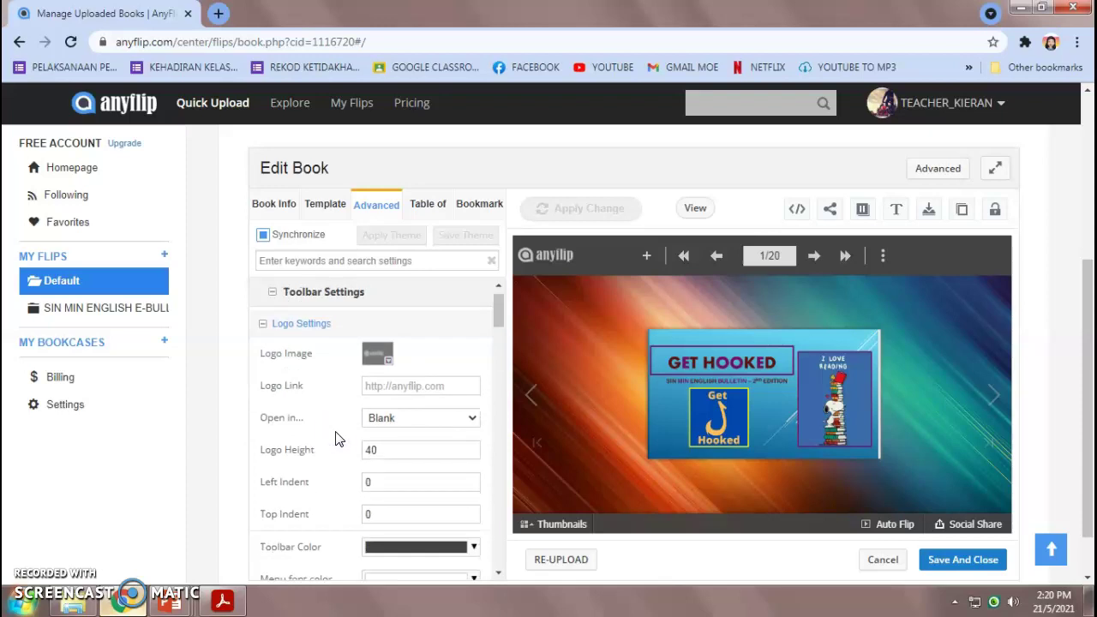
pyautogui.scroll(-10, 336, 439)
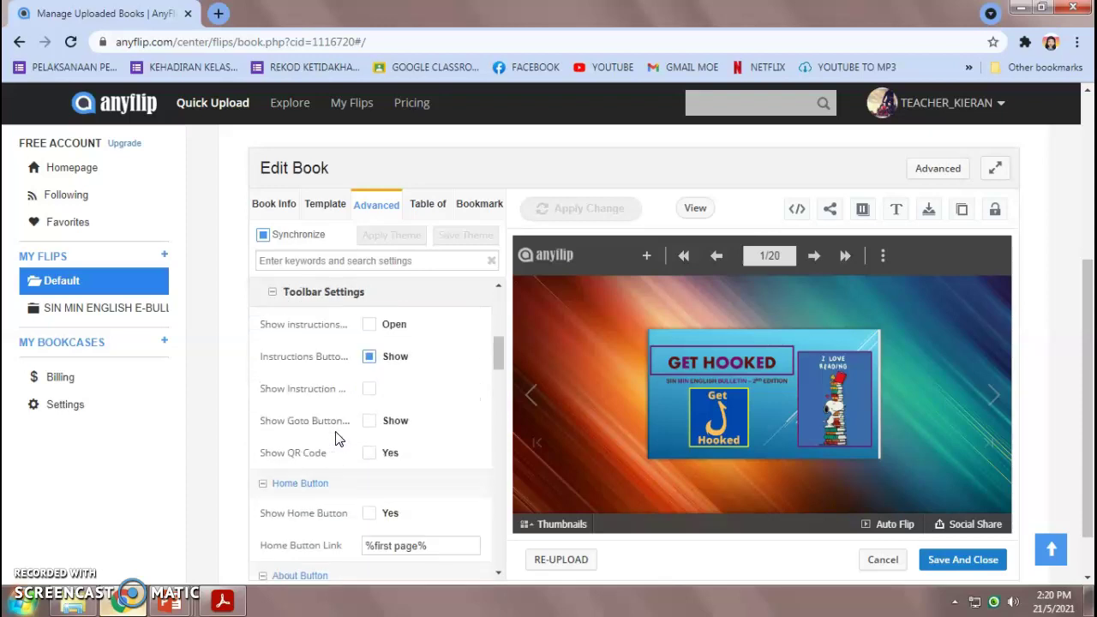
pyautogui.scroll(-5, 336, 438)
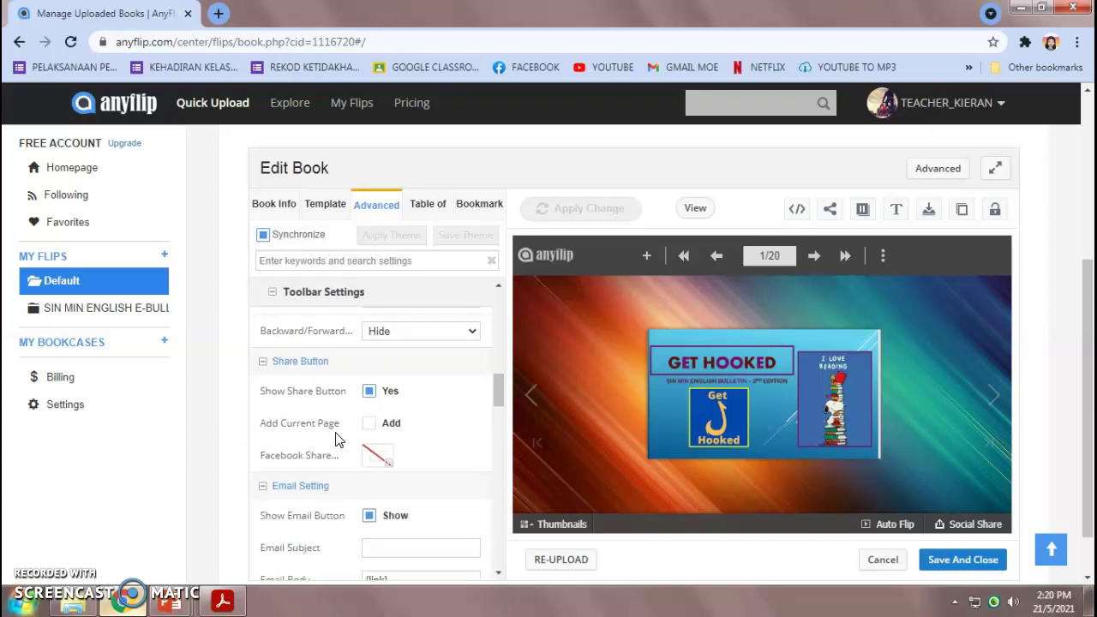
pyautogui.scroll(-2, 336, 438)
pyautogui.scroll(4, 337, 439)
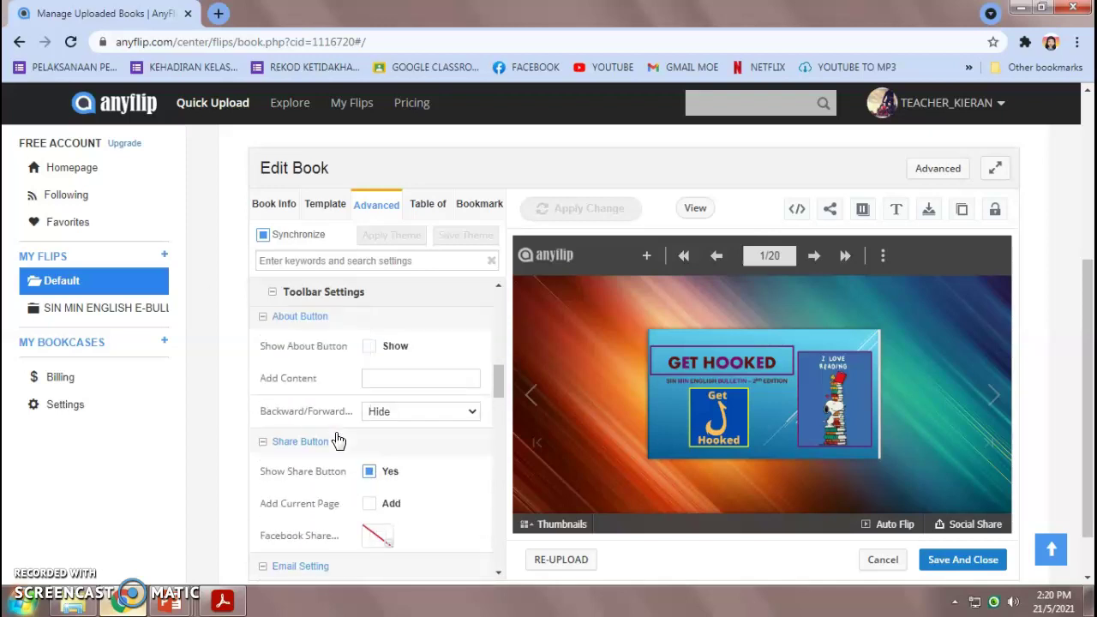
pyautogui.scroll(-4, 338, 440)
pyautogui.scroll(-5, 335, 447)
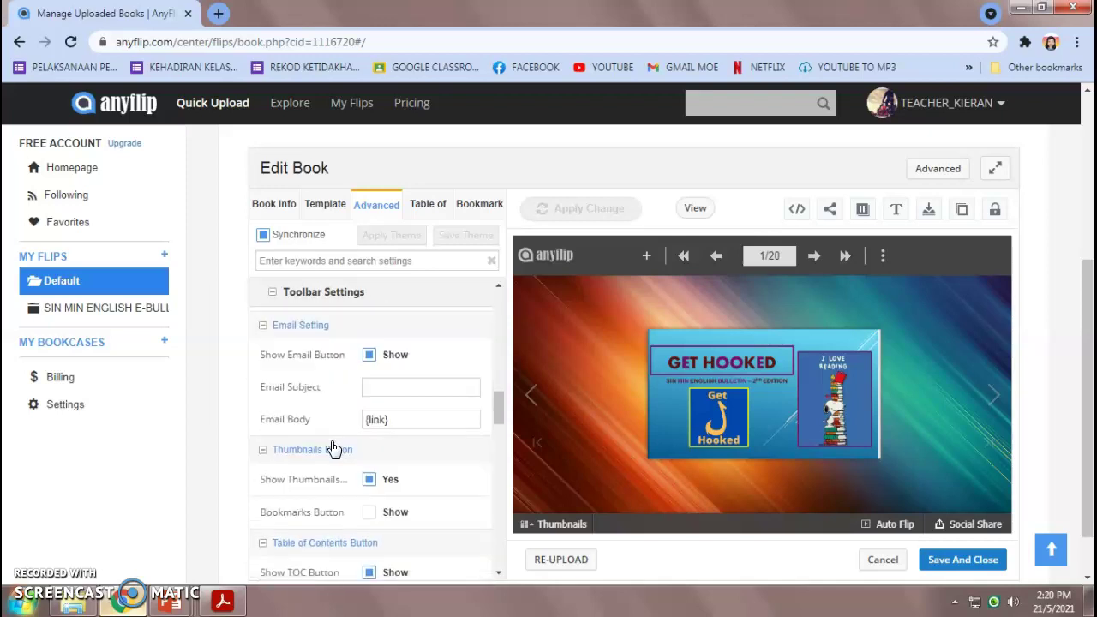
pyautogui.scroll(-4, 324, 488)
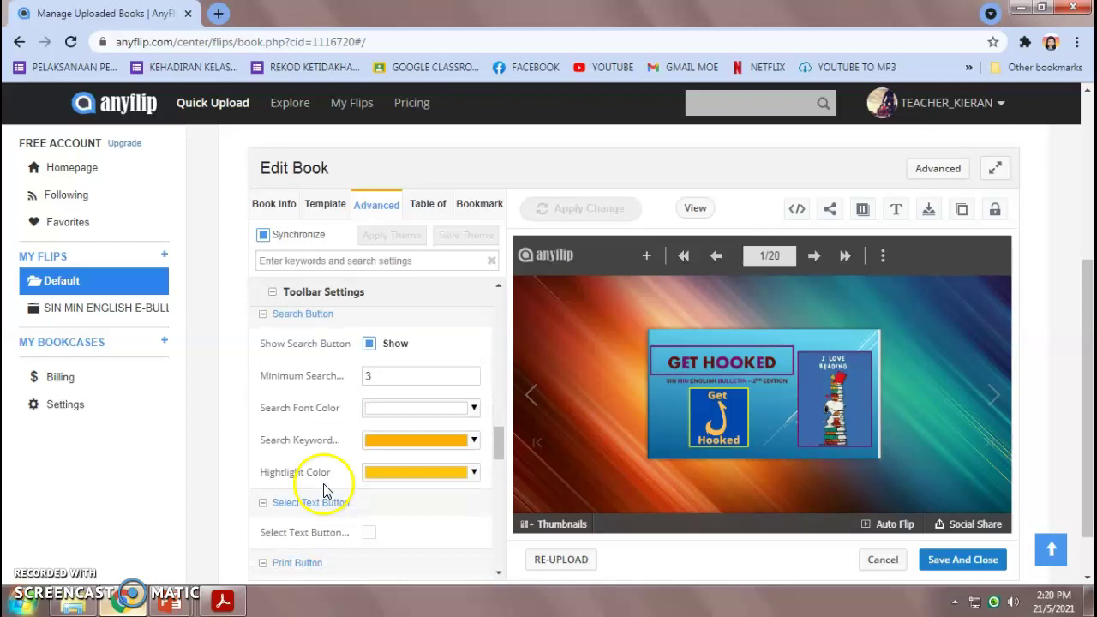
pyautogui.scroll(-2, 326, 488)
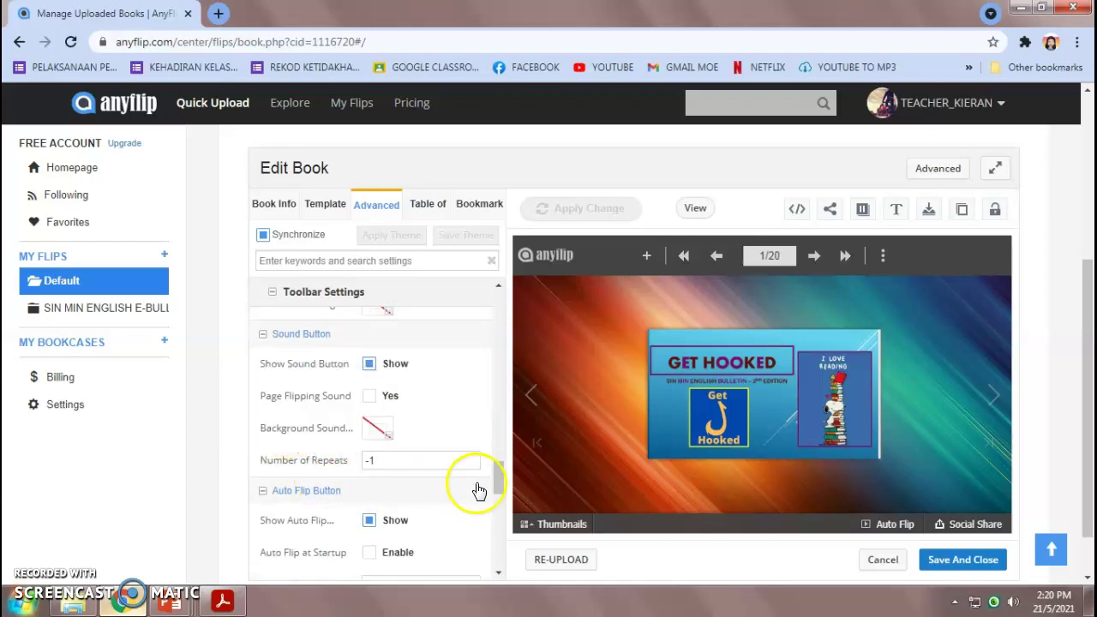
# - Set the flipbook's background sound to the Christina Perri MP3 from the AUDIO folder
pyautogui.click(377, 426)
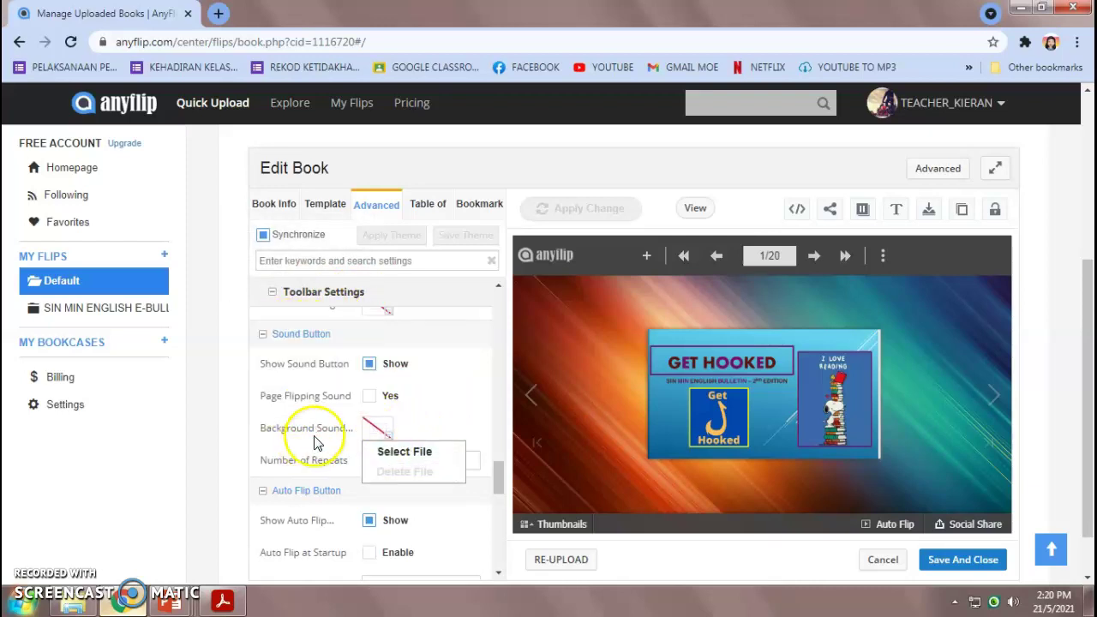
pyautogui.click(389, 452)
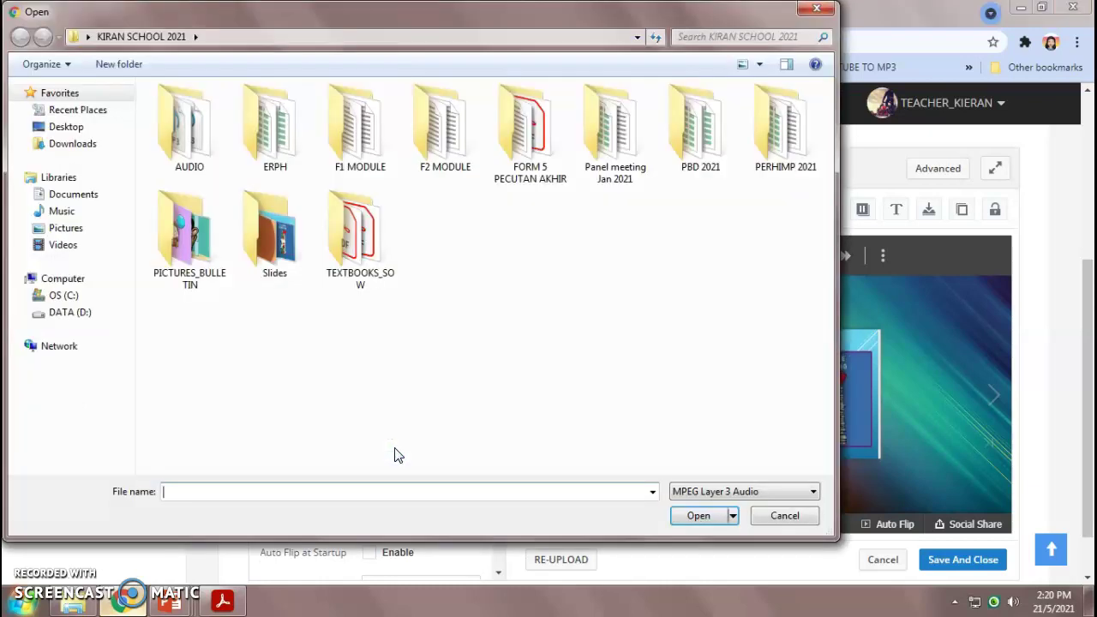
pyautogui.doubleClick(190, 144)
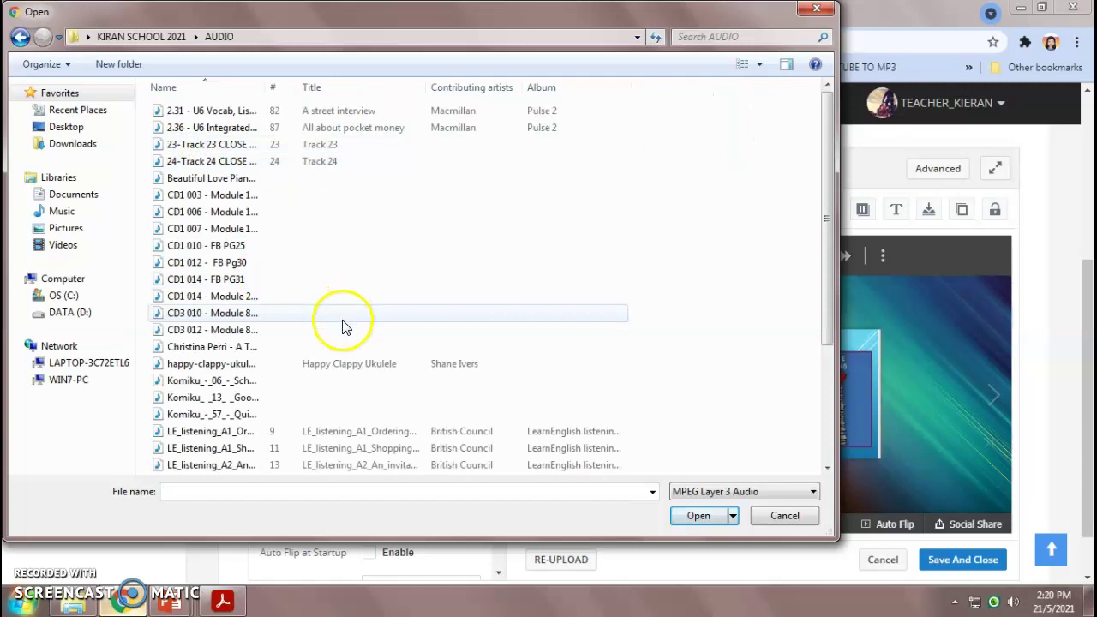
pyautogui.scroll(-3, 342, 326)
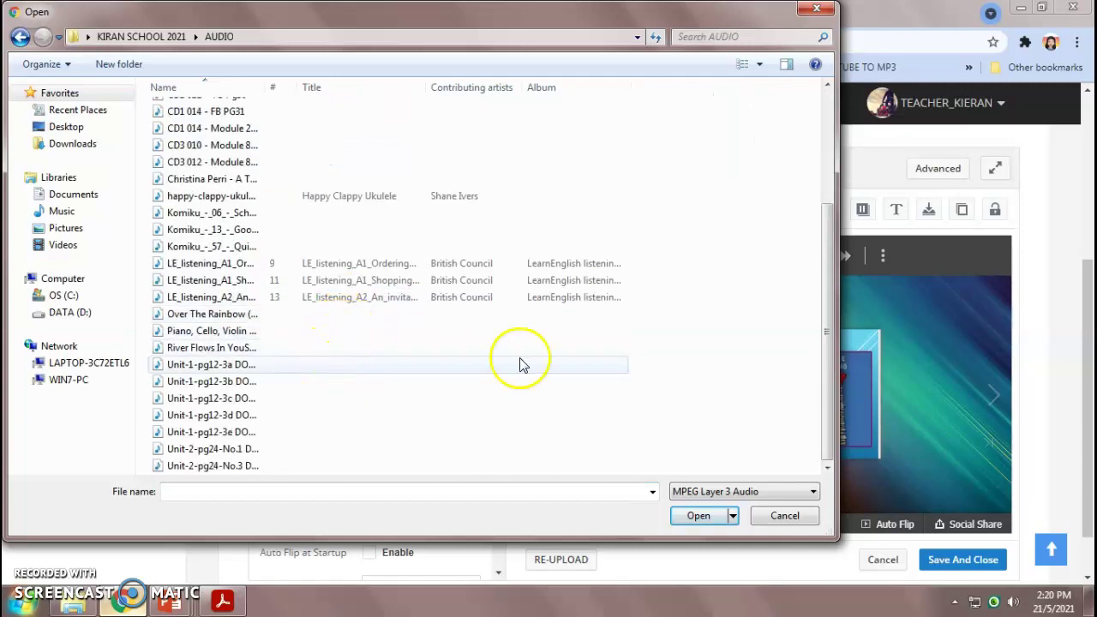
pyautogui.moveTo(830, 300); pyautogui.dragTo(834, 225)
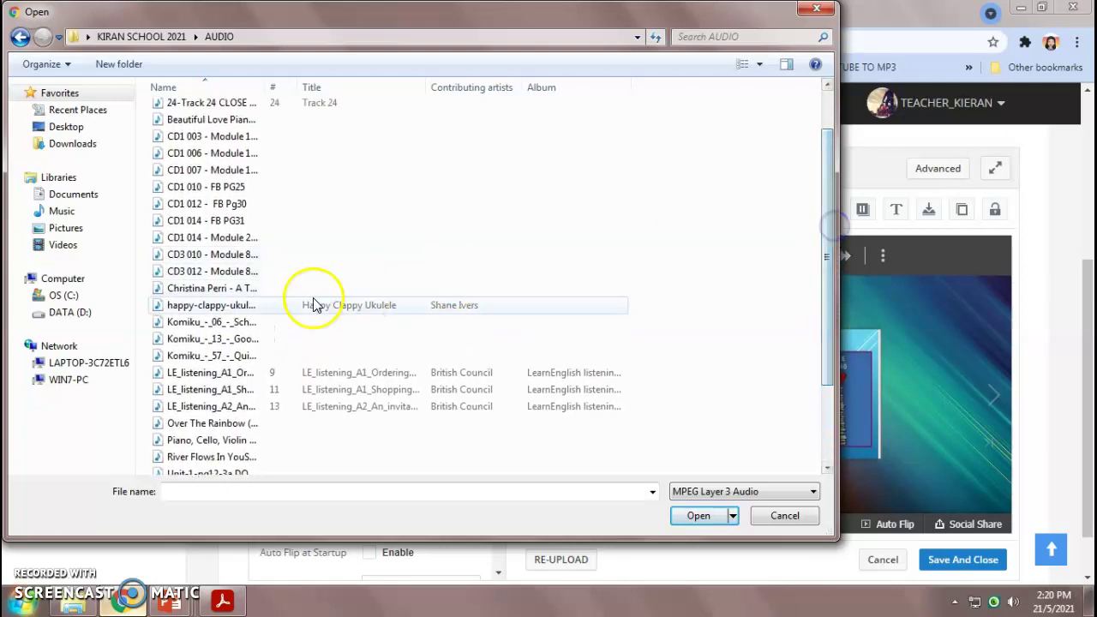
pyautogui.doubleClick(278, 291)
pyautogui.click(395, 364)
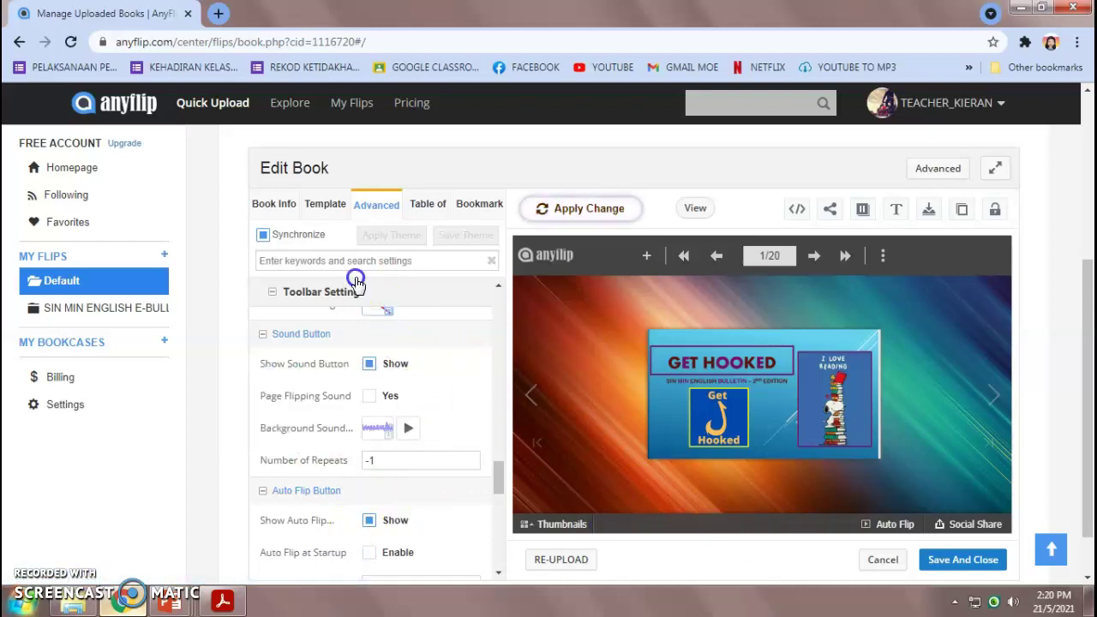
# - Check the book info and template selection, and apply the pending changes to the flipbook
pyautogui.click(267, 208)
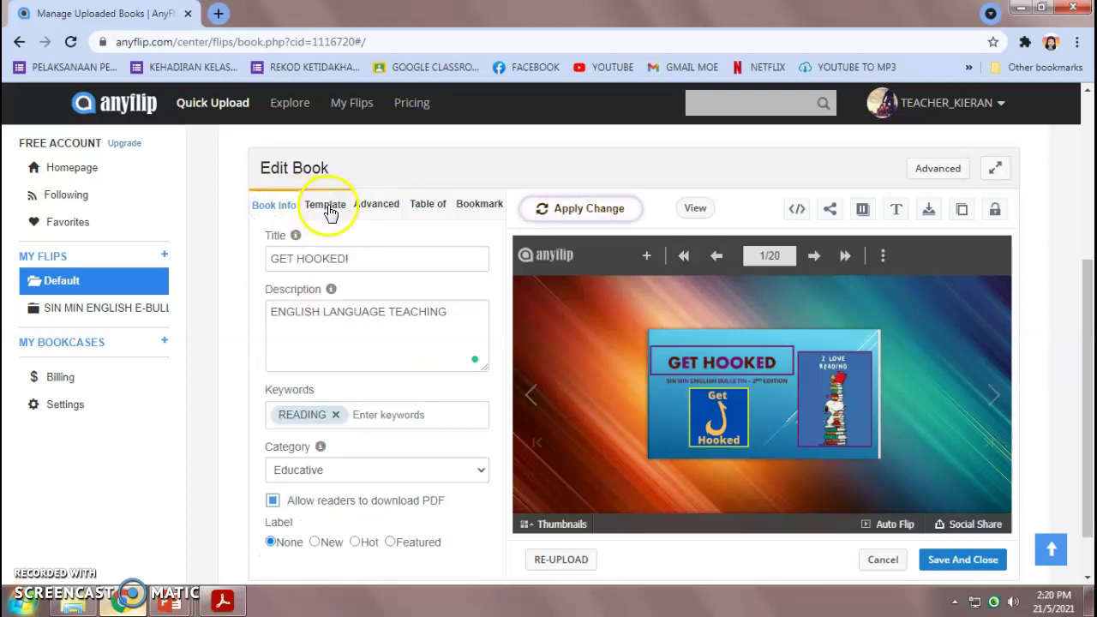
pyautogui.click(324, 206)
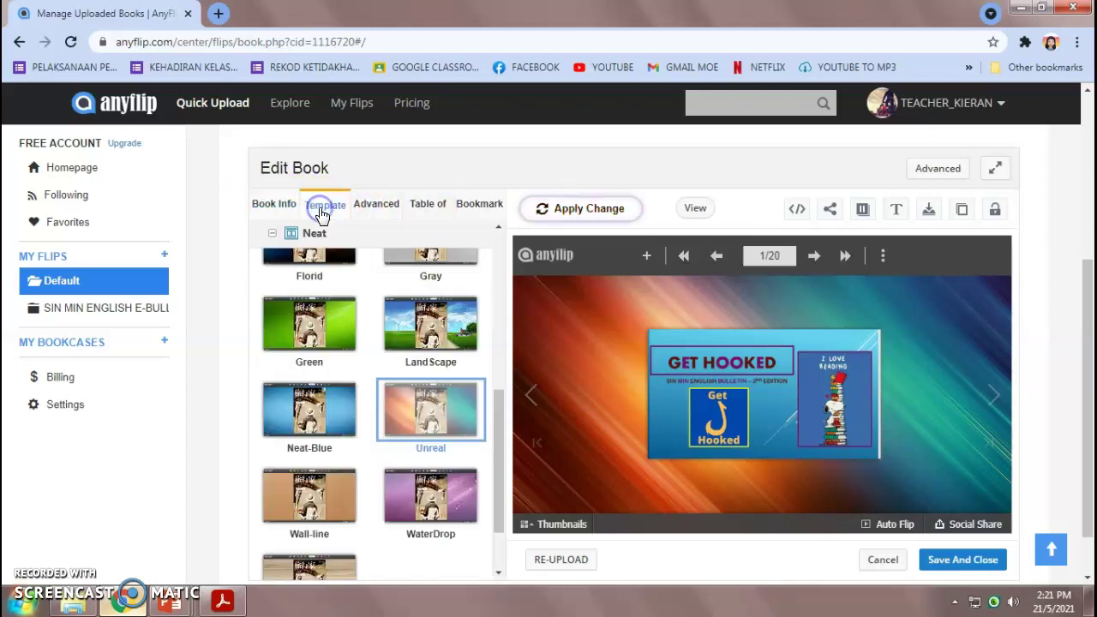
pyautogui.click(594, 214)
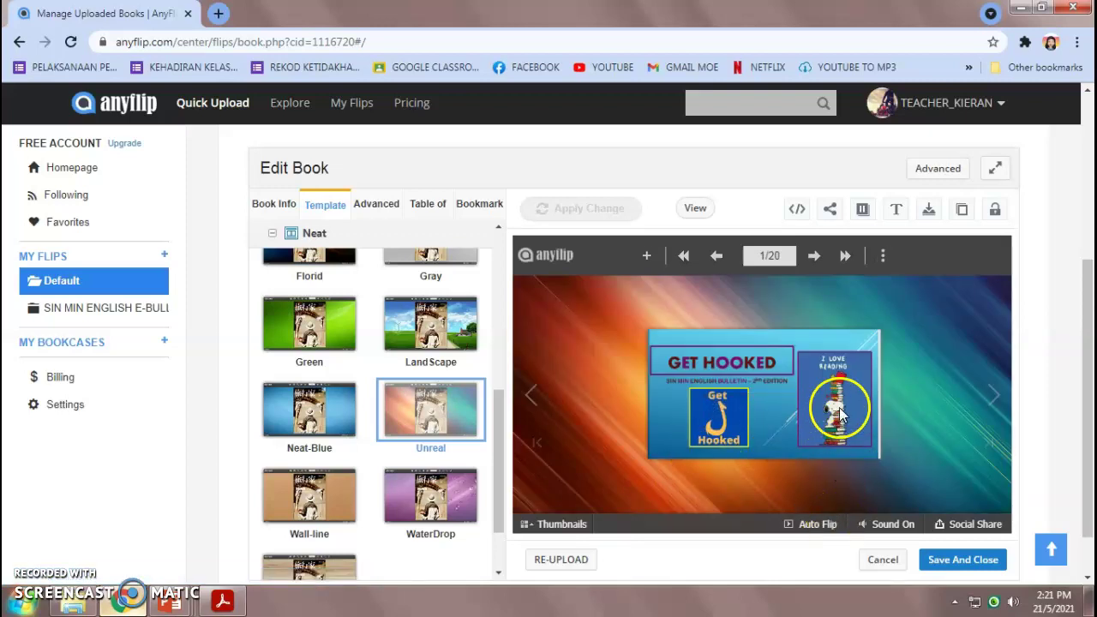
# - Open the GET HOOKED! flipbook in its own full-screen view and go past the cover to the last page
pyautogui.click(807, 423)
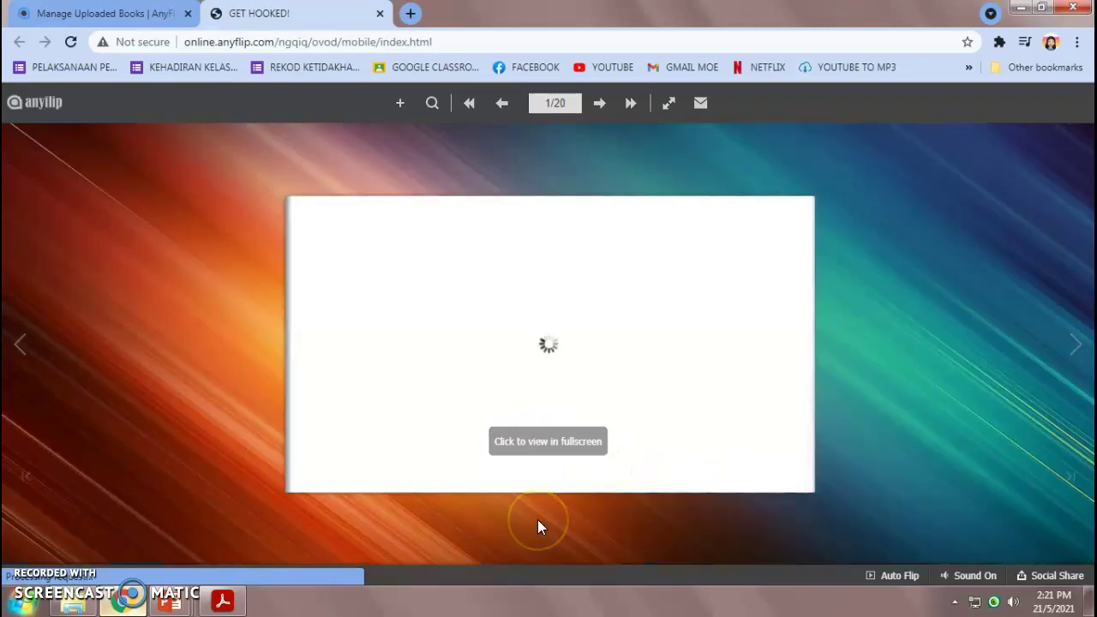
pyautogui.click(547, 446)
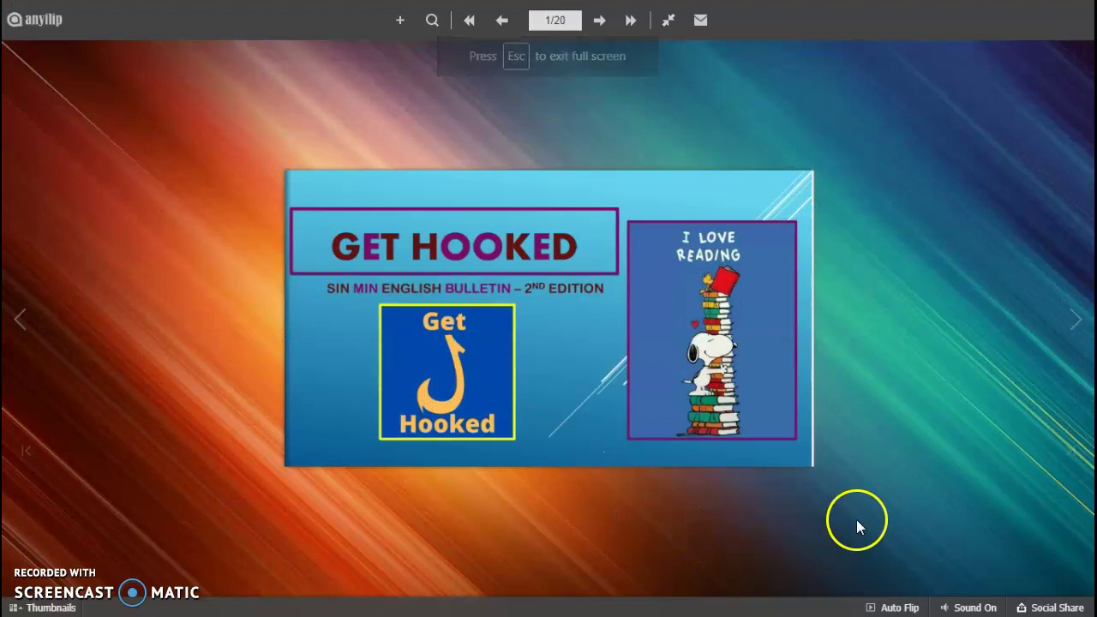
pyautogui.click(1073, 319)
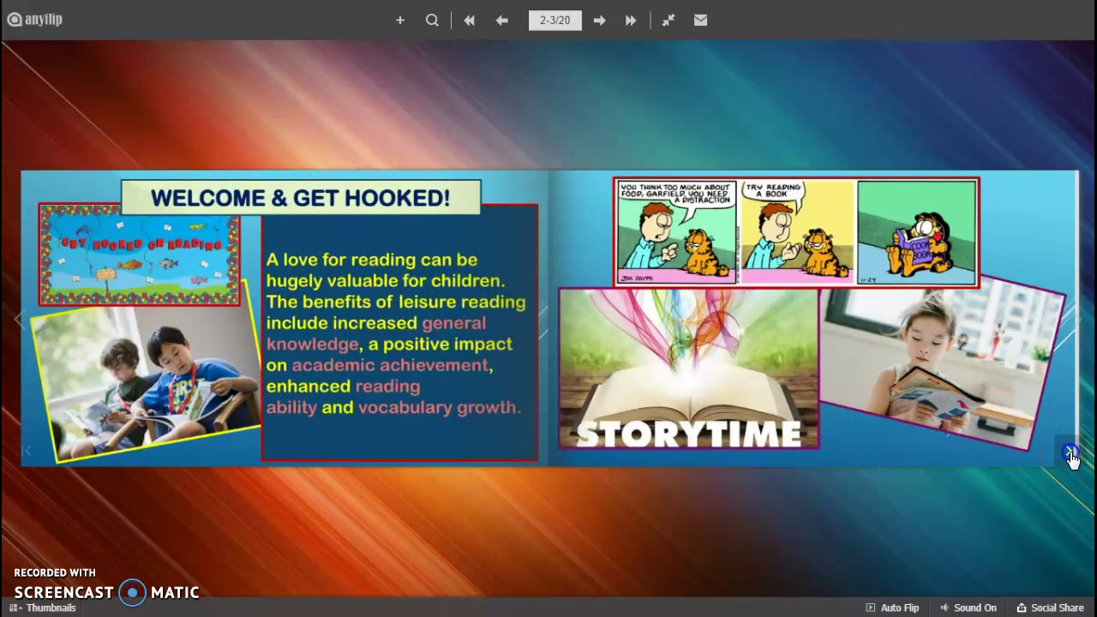
pyautogui.click(1071, 453)
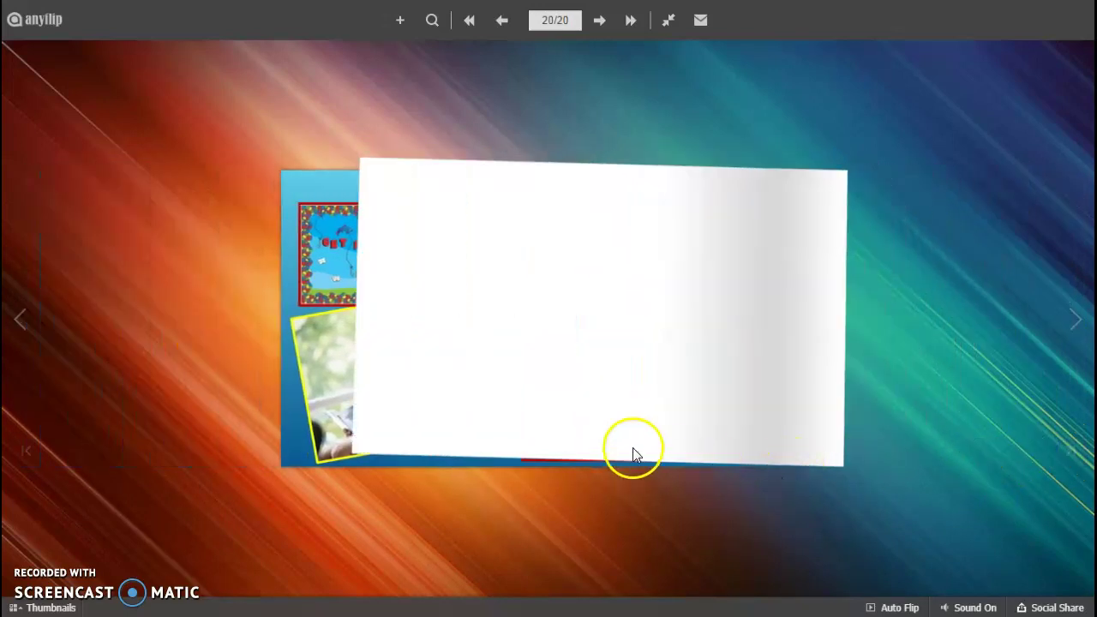
# - Flip backward through the whole bulletin from the last page to the cover
pyautogui.click(291, 459)
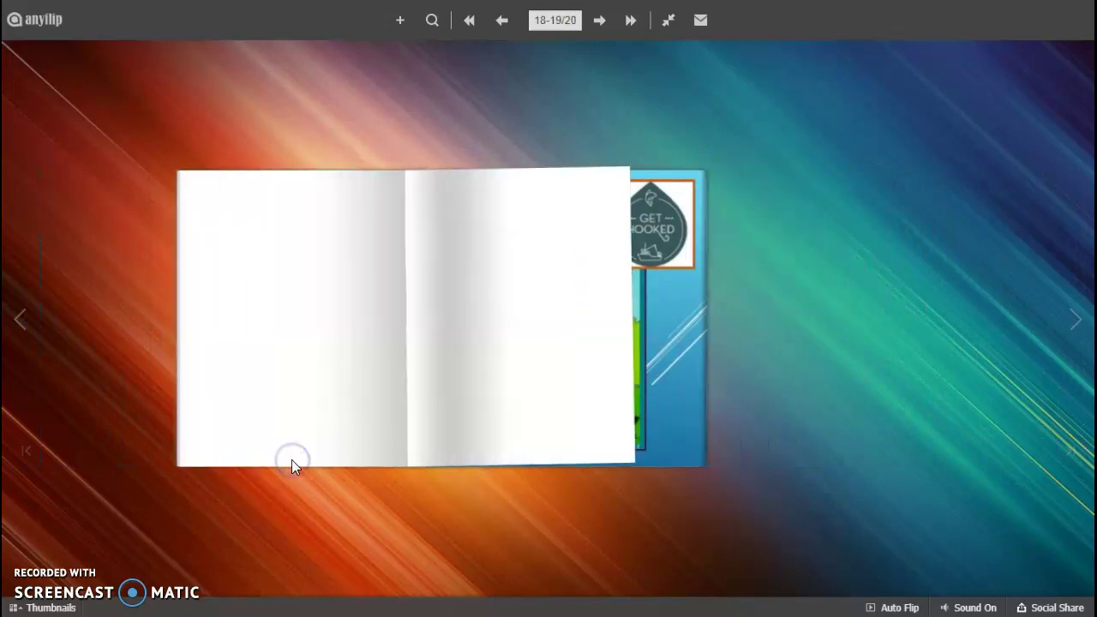
pyautogui.click(17, 319)
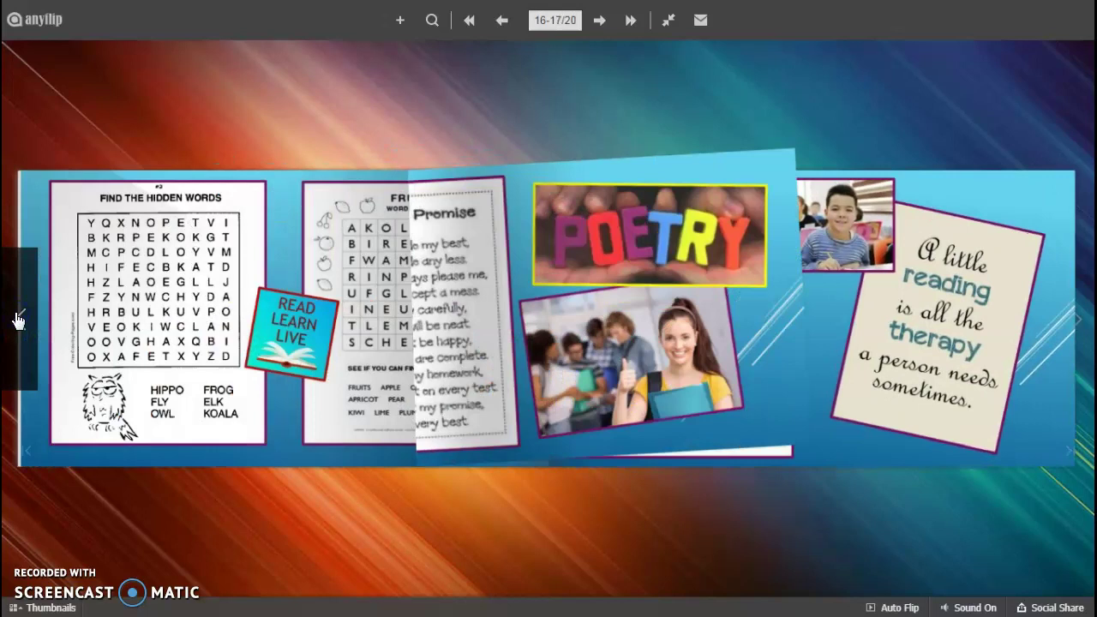
pyautogui.click(17, 319)
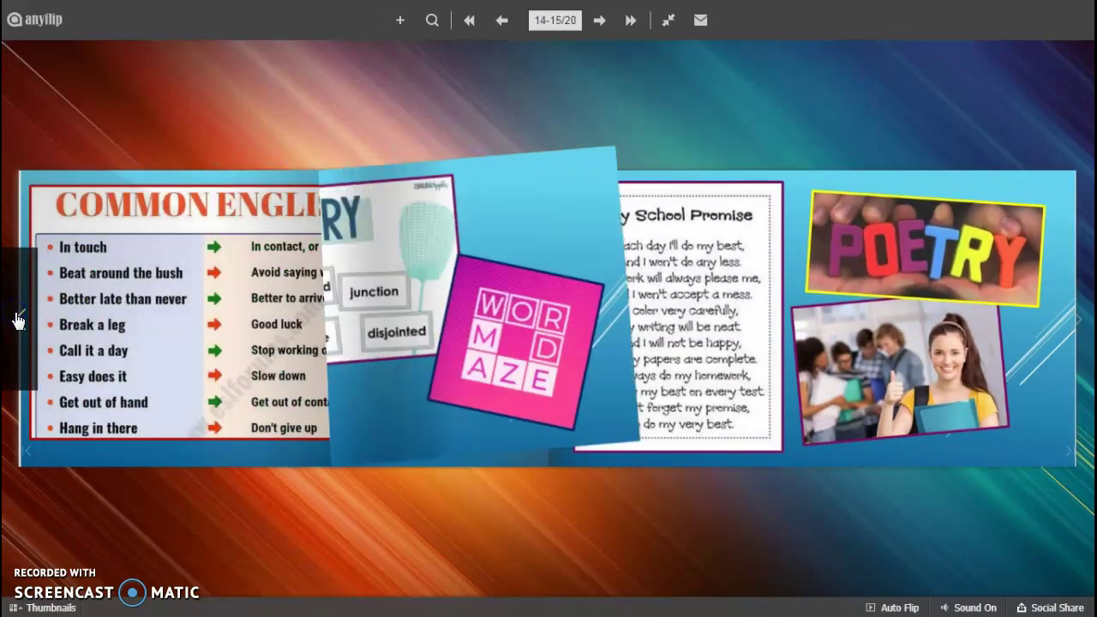
pyautogui.click(17, 319)
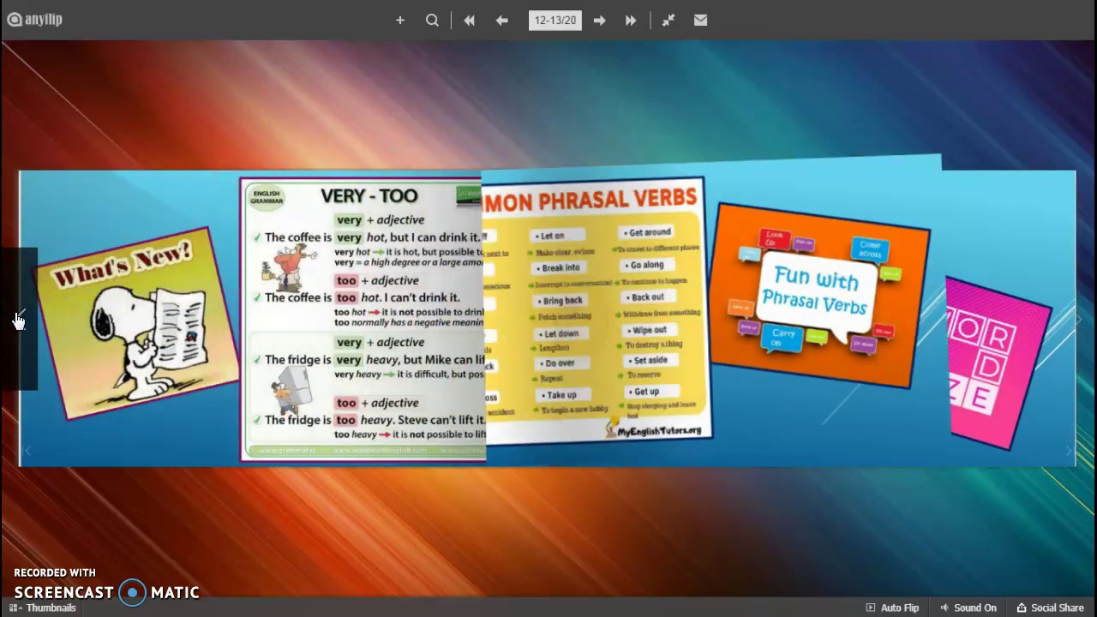
pyautogui.click(17, 319)
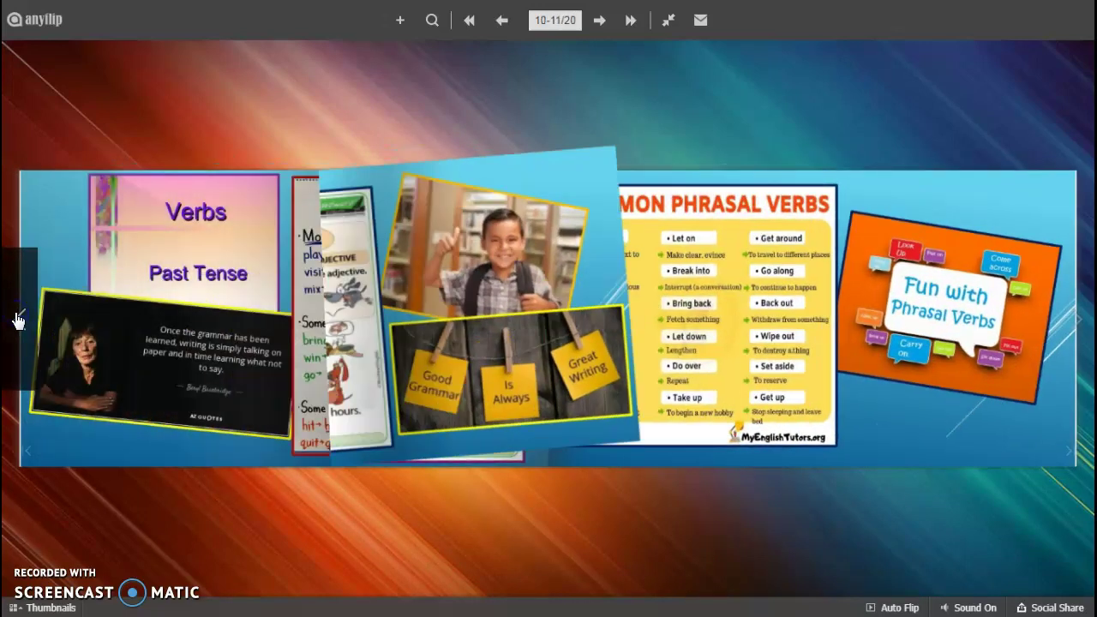
pyautogui.click(17, 319)
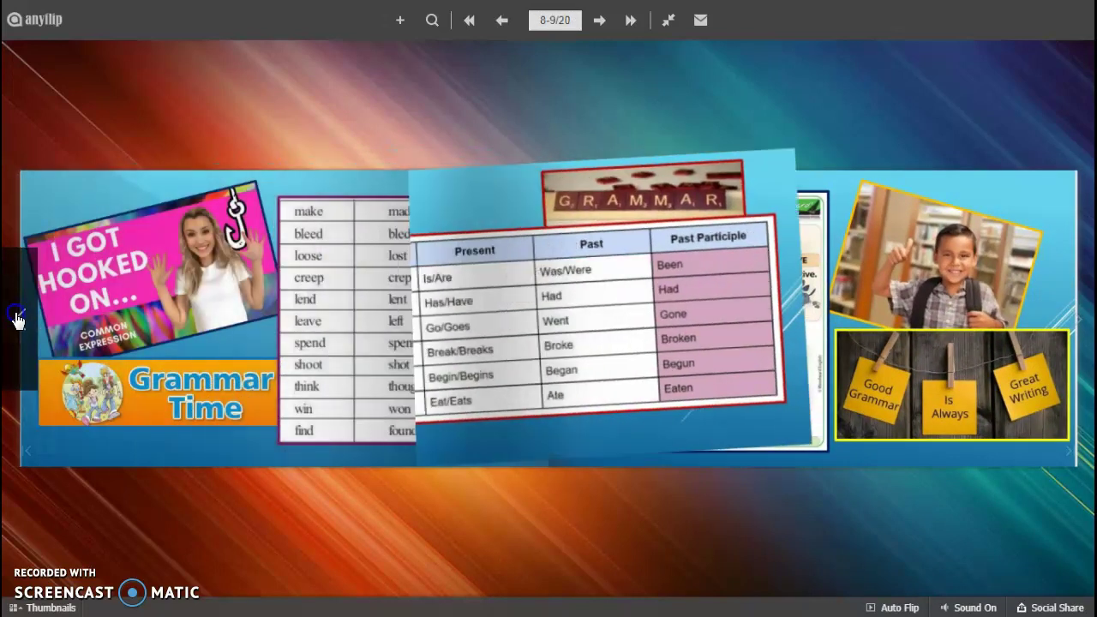
pyautogui.click(17, 319)
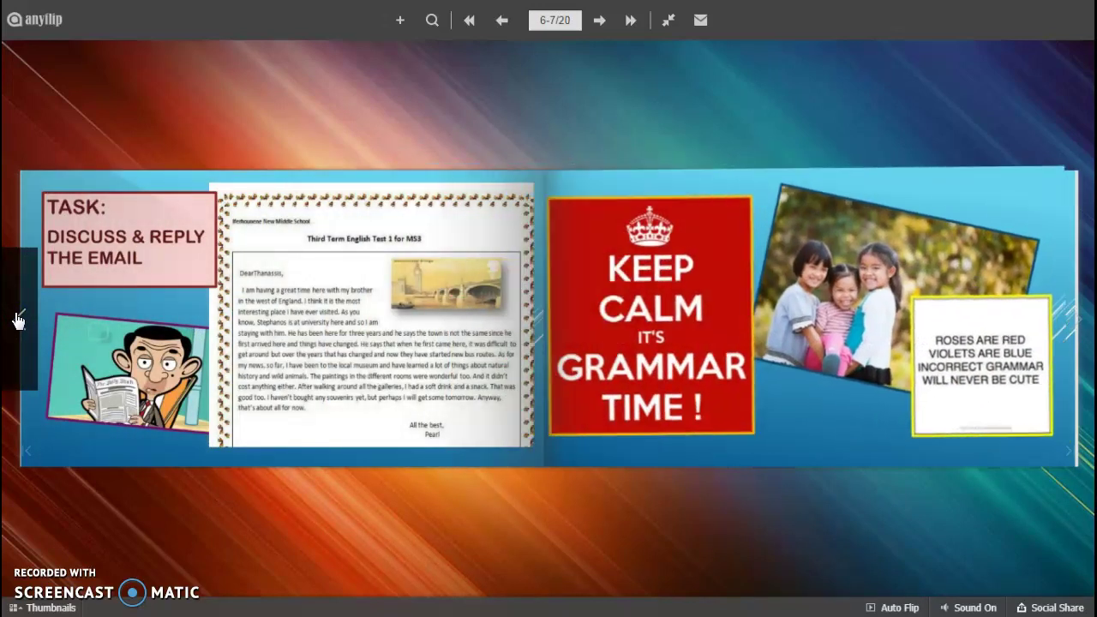
pyautogui.click(17, 319)
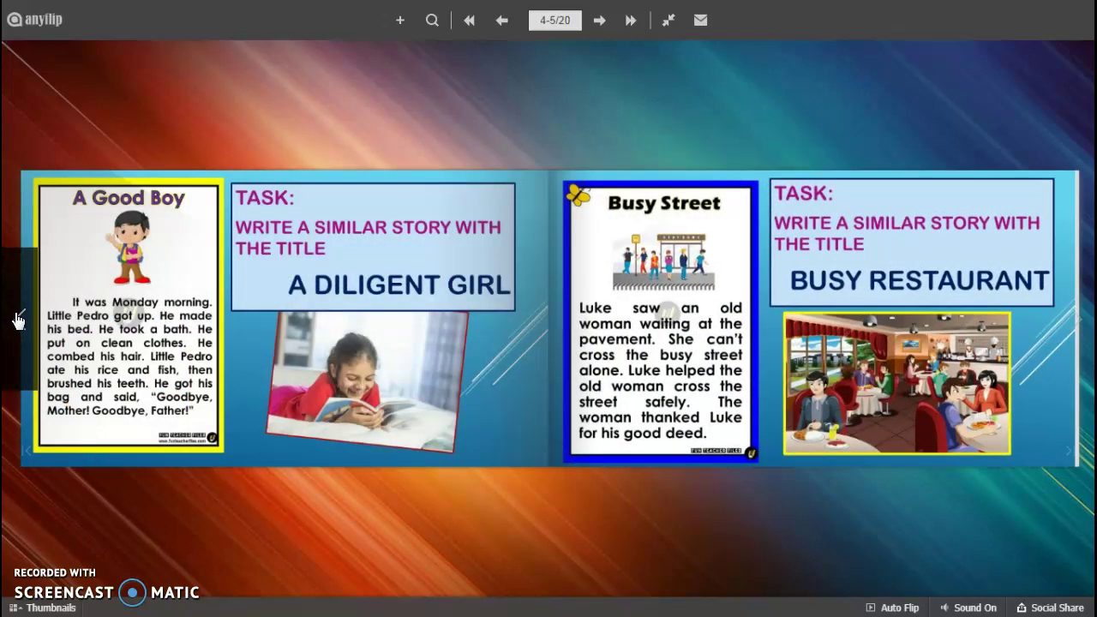
pyautogui.click(17, 319)
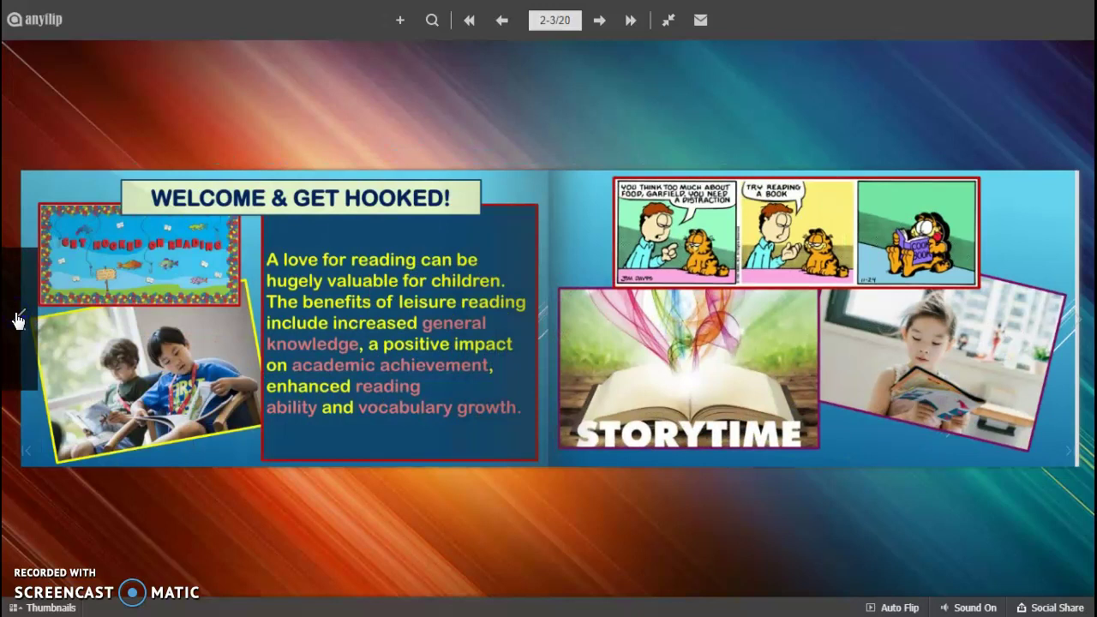
pyautogui.click(17, 319)
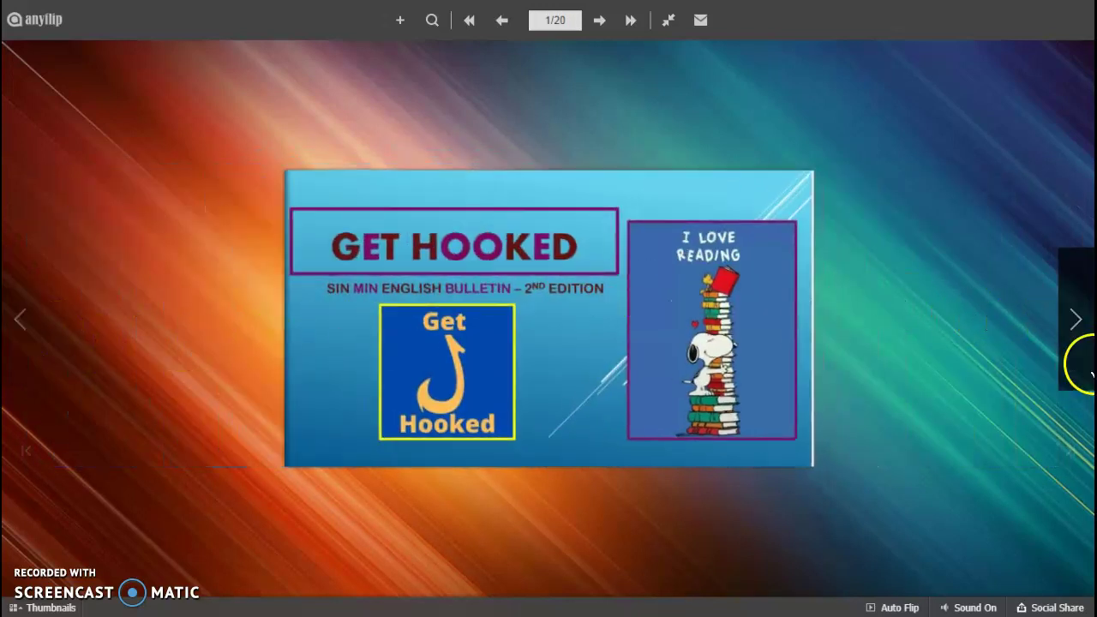
# - Flip forward from the cover to pages 6-7 and leave the full-screen view
pyautogui.click(1083, 346)
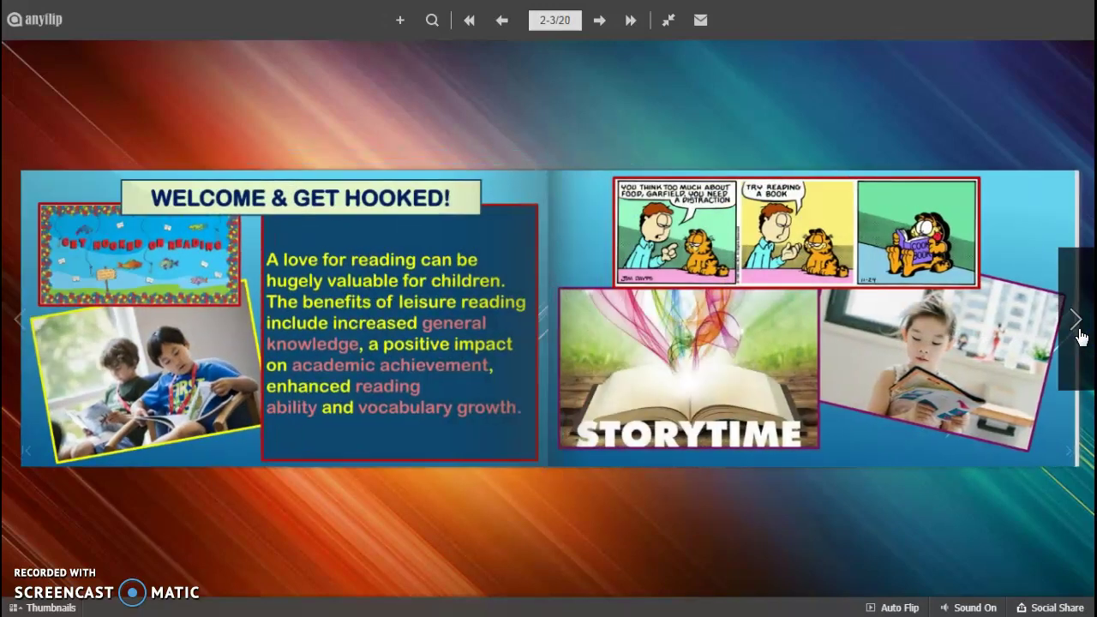
pyautogui.click(1082, 337)
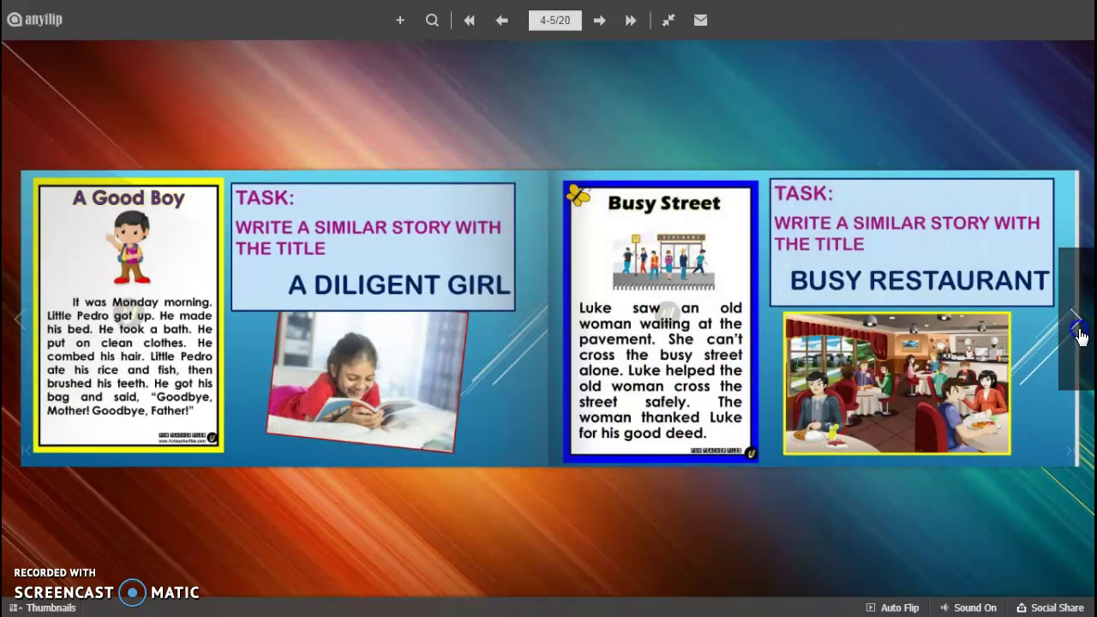
pyautogui.click(1080, 337)
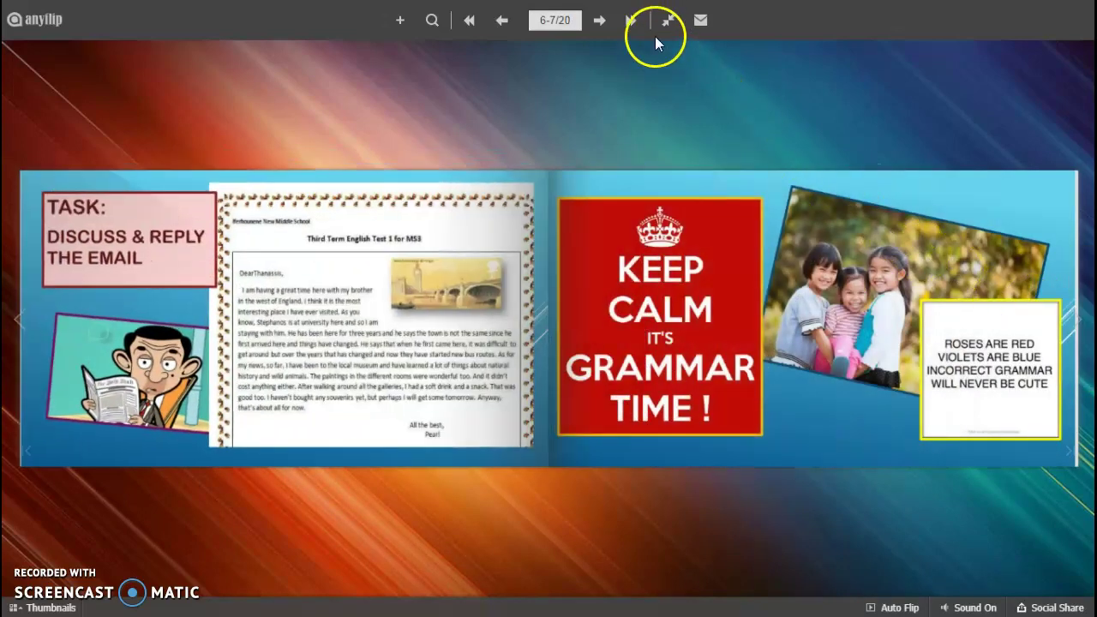
pyautogui.click(666, 26)
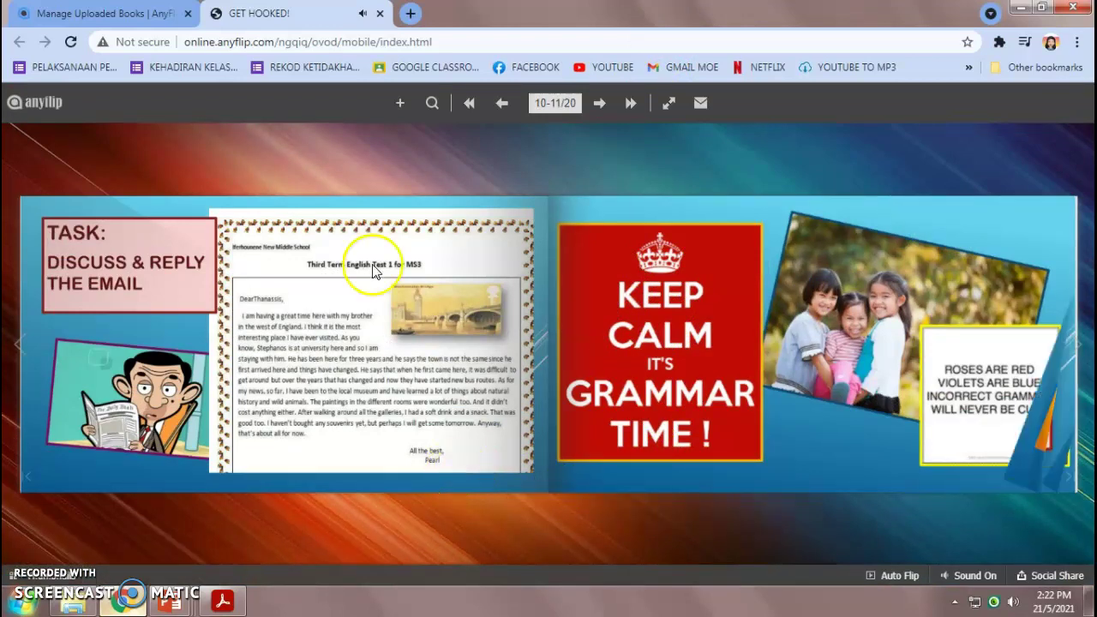
# - Close the GET HOOKED! preview tab, then save the flipbook's edits and close the book editor
pyautogui.click(382, 15)
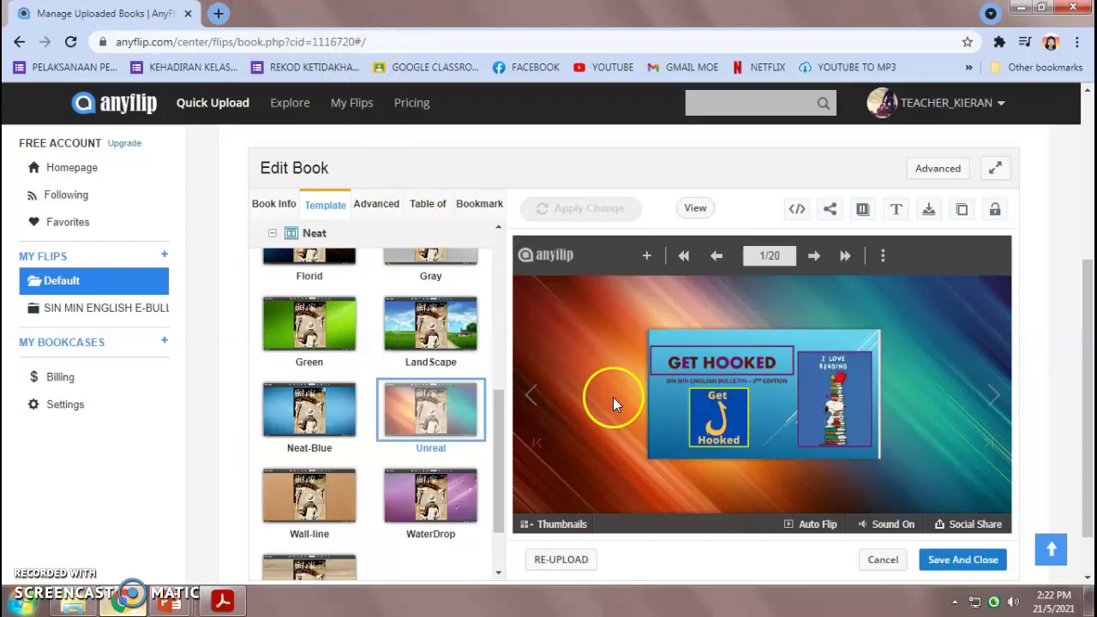
pyautogui.click(657, 403)
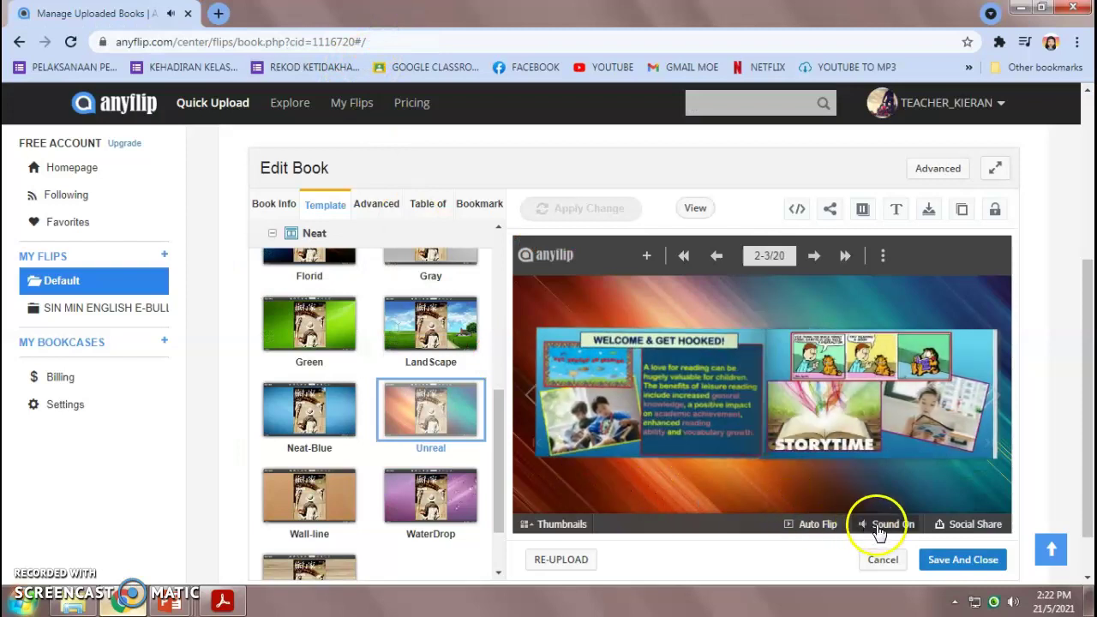
pyautogui.click(945, 559)
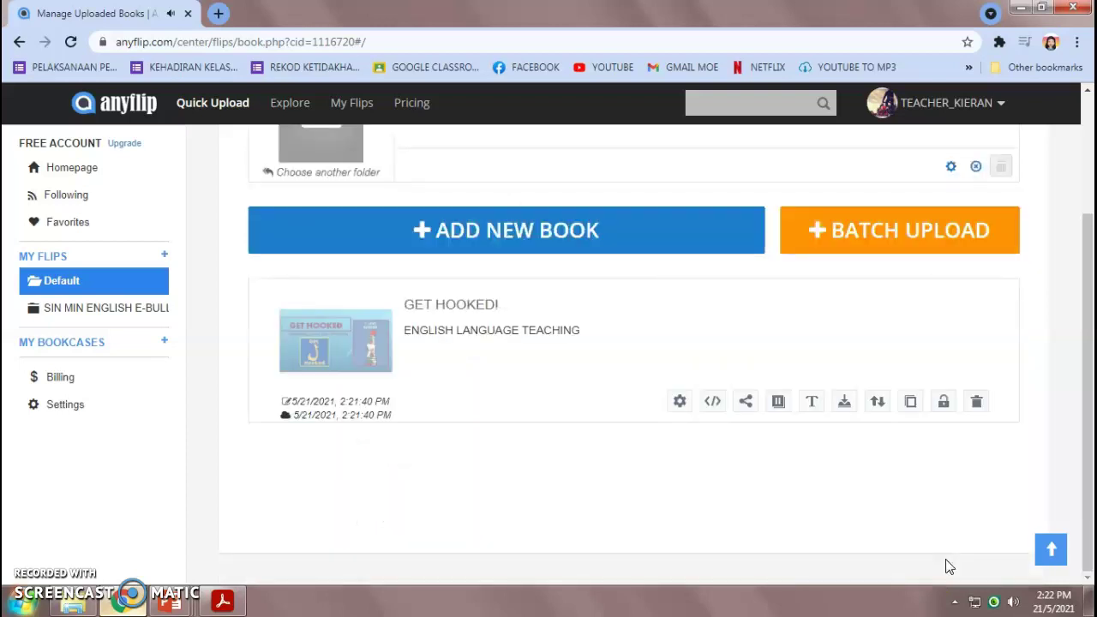
pyautogui.click(899, 551)
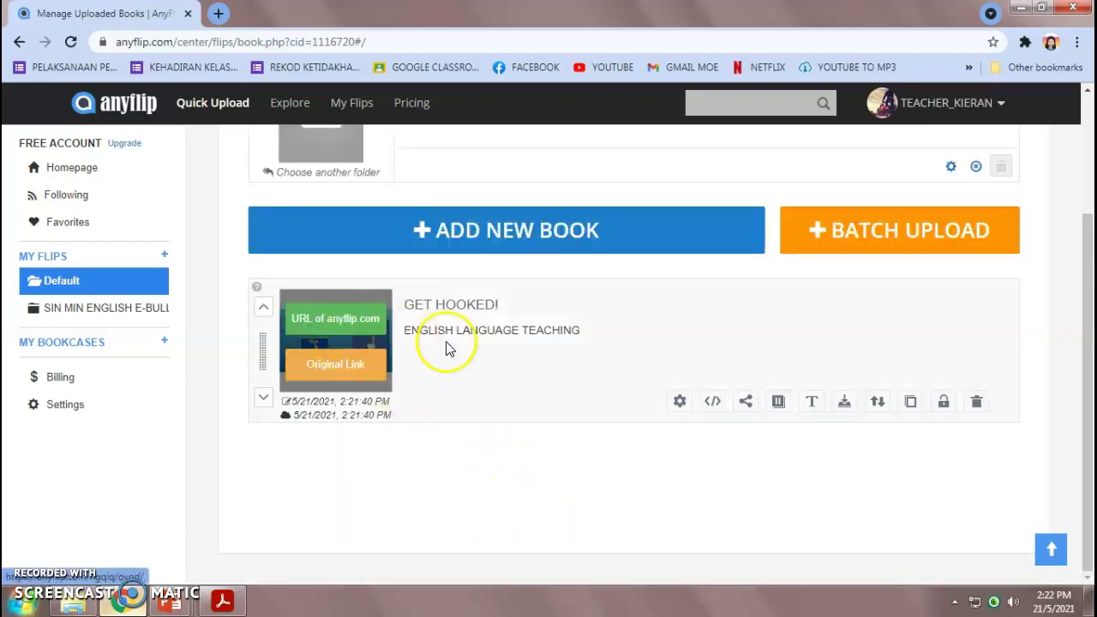
# - Open the sharing options of the GET HOOKED! book, select its full book link beneath the QR code, and close the dialog
pyautogui.scroll(2, 565, 478)
pyautogui.scroll(-1, 565, 478)
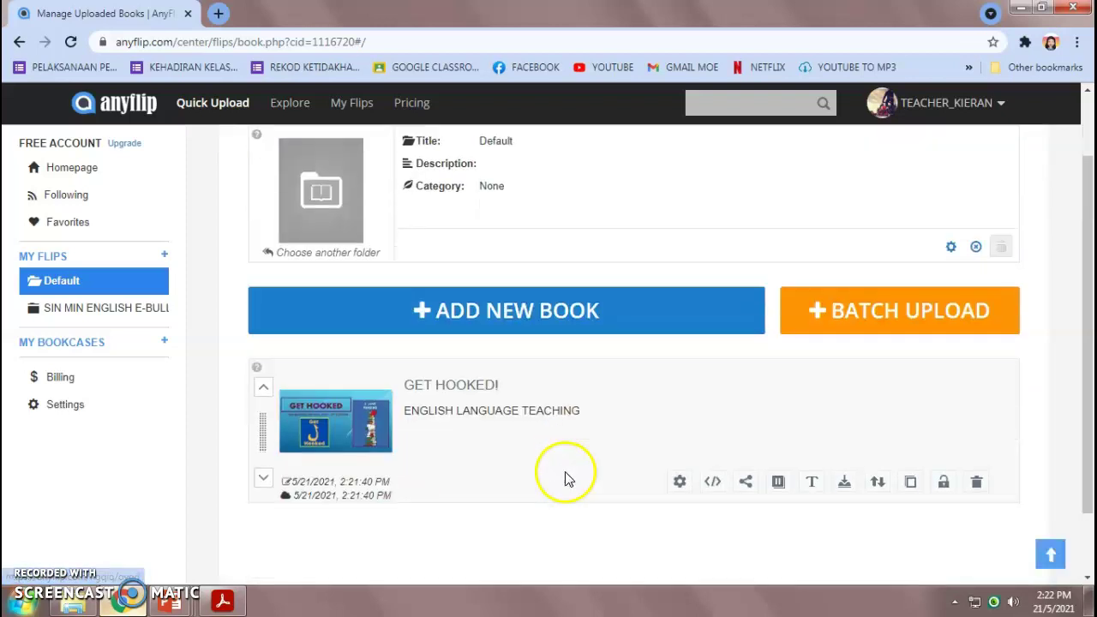
pyautogui.click(744, 482)
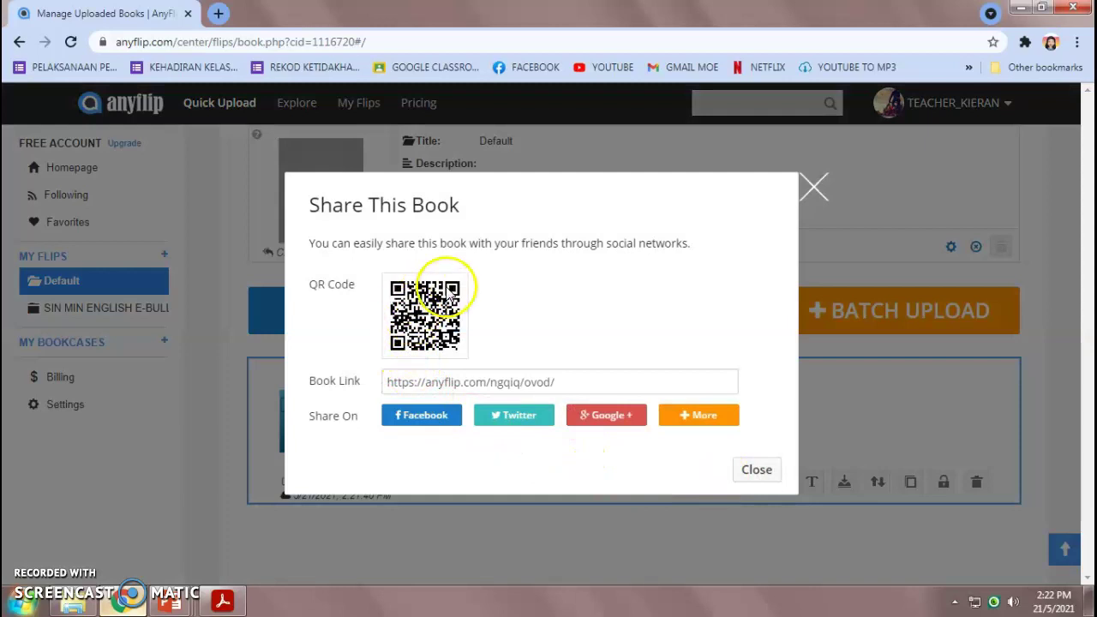
pyautogui.moveTo(391, 384); pyautogui.dragTo(561, 384)
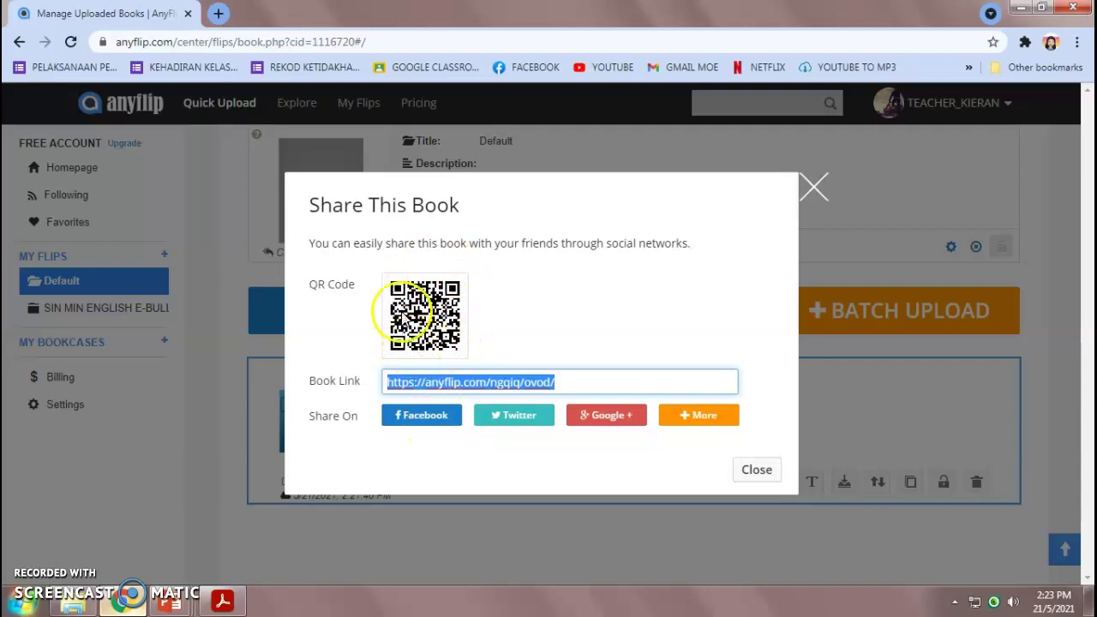
pyautogui.click(755, 469)
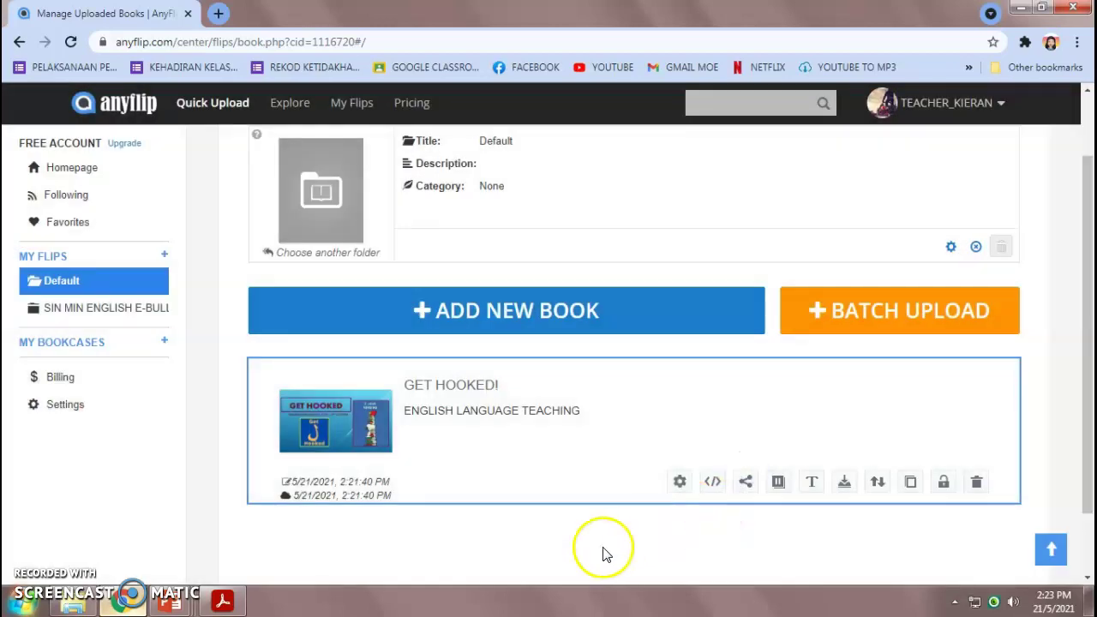
pyautogui.scroll(1, 562, 542)
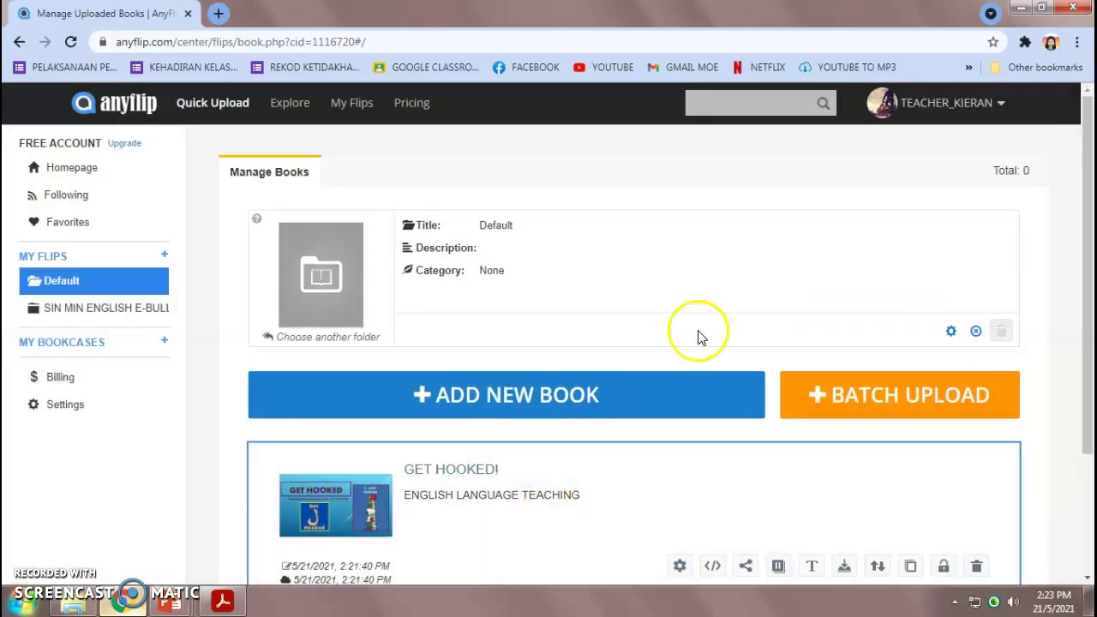
pyautogui.scroll(-2, 681, 377)
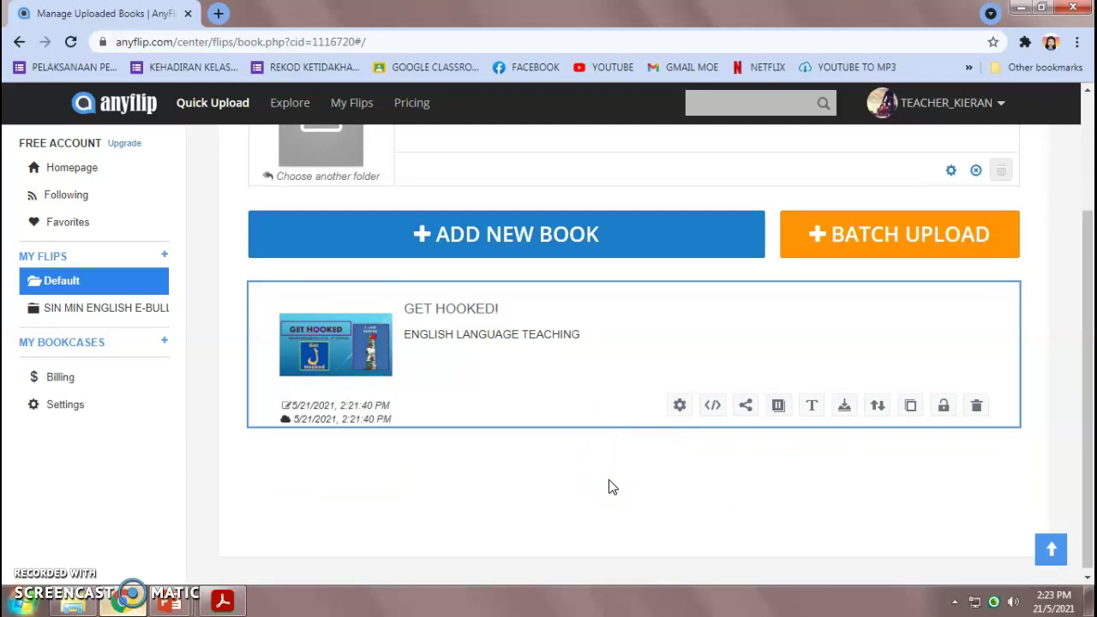
pyautogui.scroll(2, 615, 490)
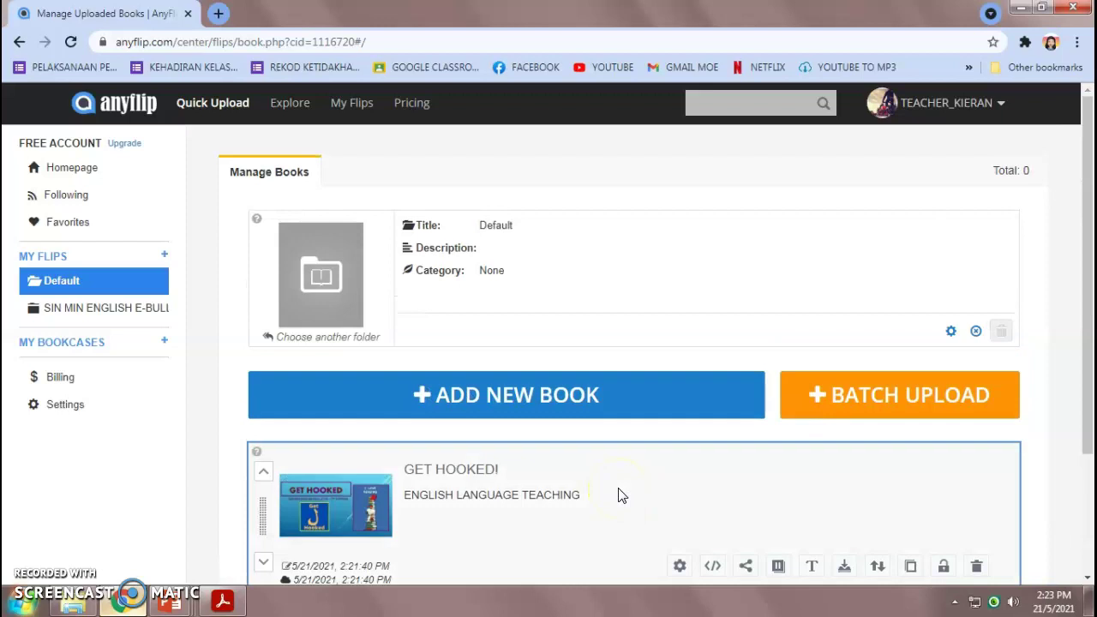